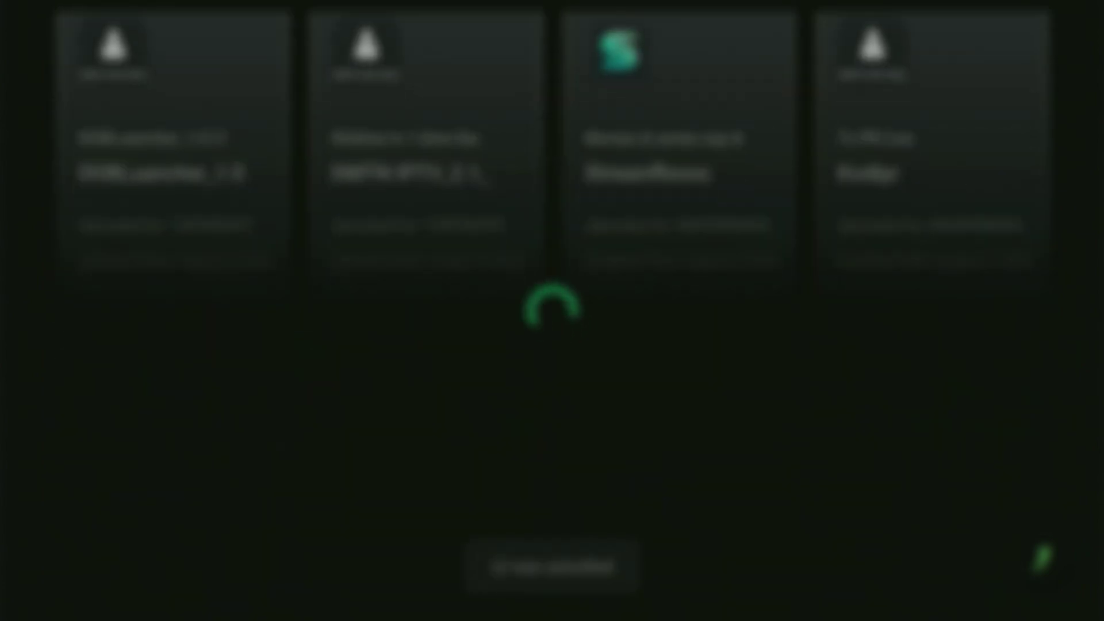
Move focus up to the top row of apps and onto the Downloader tile
{"action": "key", "text": "Up"}
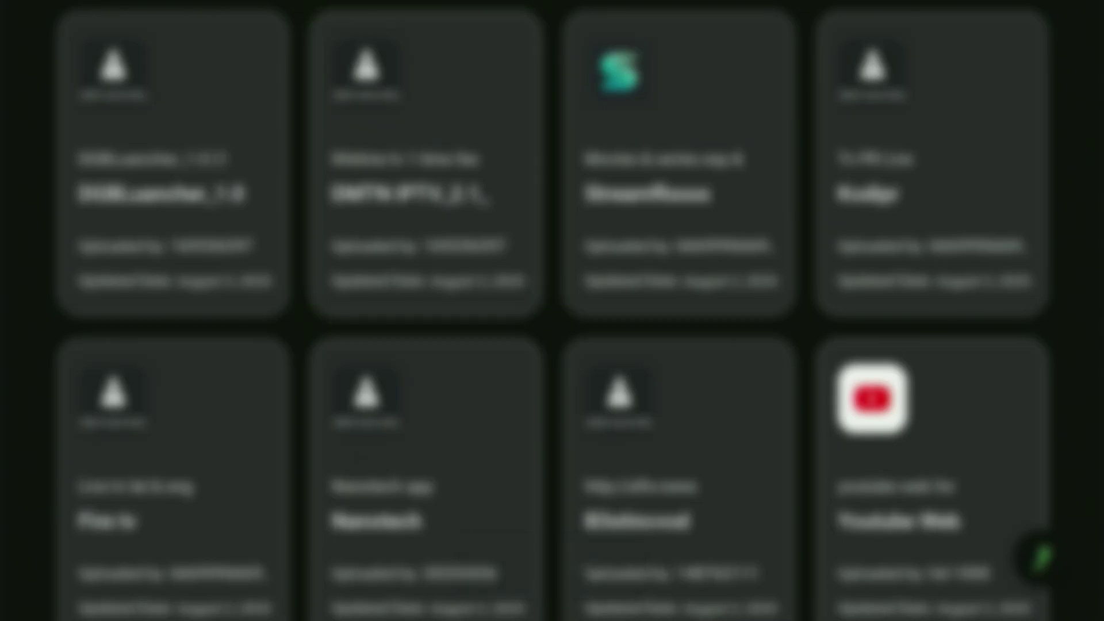
{"action": "key", "text": "Up"}
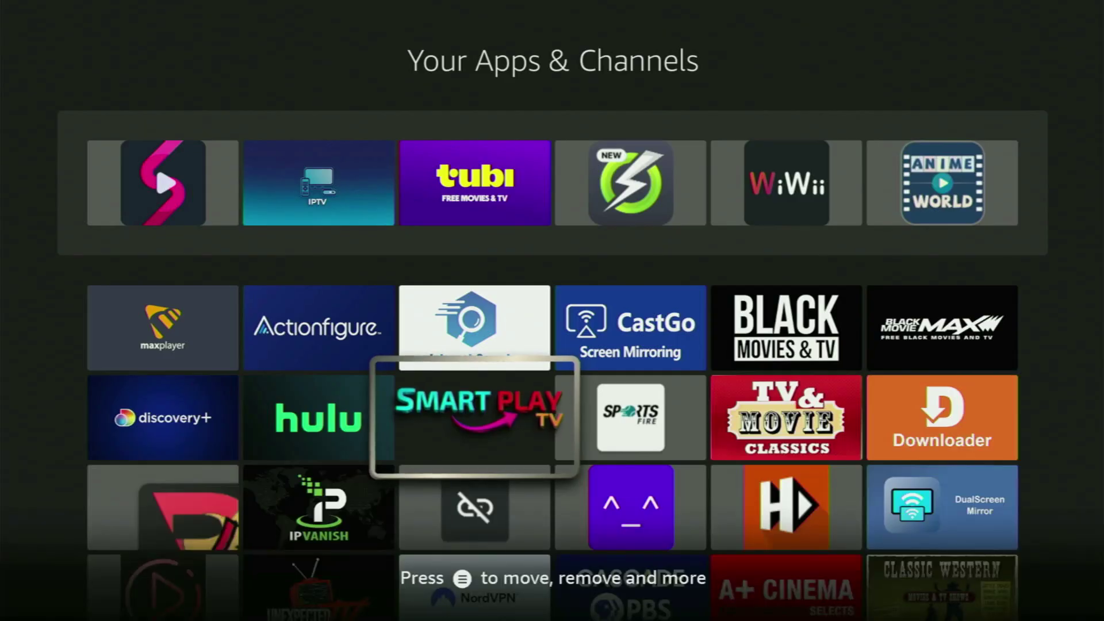
{"action": "key", "text": "Right"}
{"action": "key", "text": "Right"}
{"action": "key", "text": "Right"}
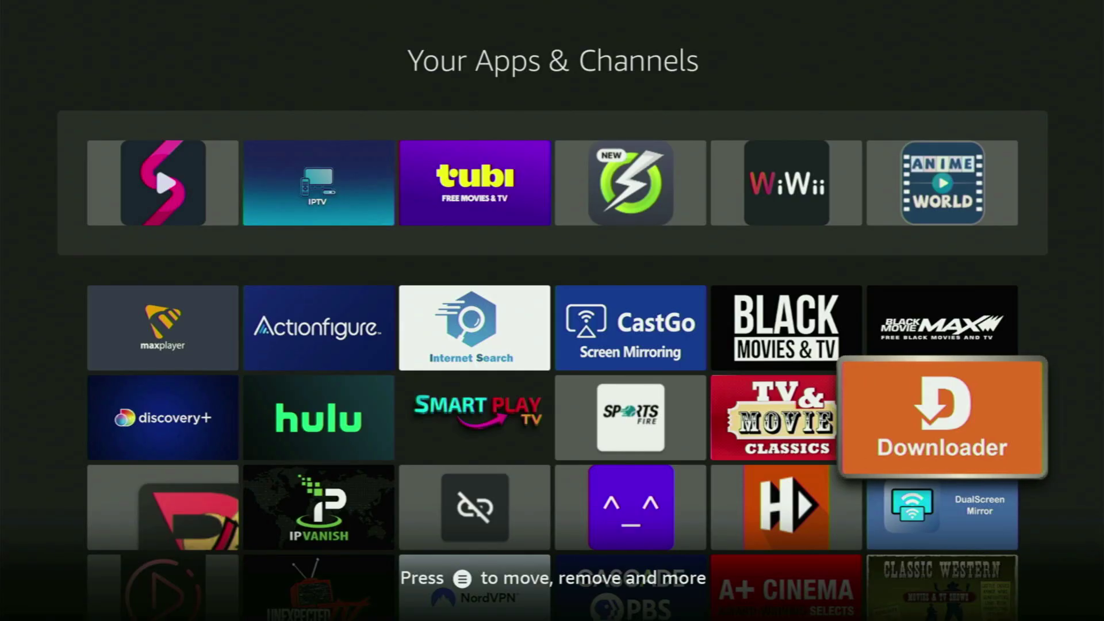
Browse left along the app row to discovery+, then return to the home screen
{"action": "key", "text": "Left"}
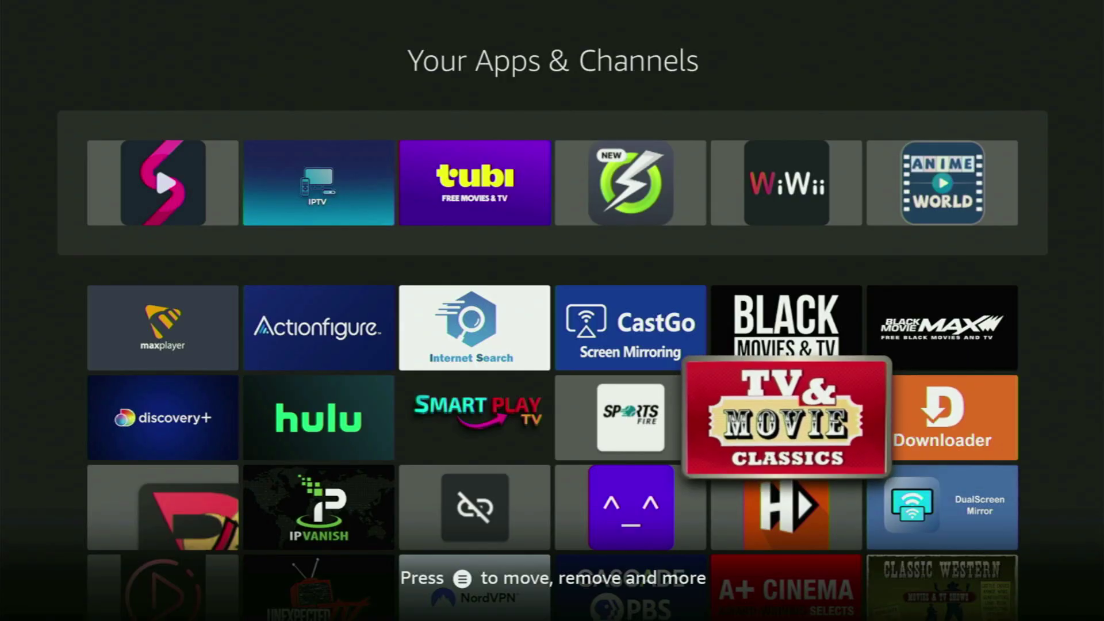
{"action": "key", "text": "Left"}
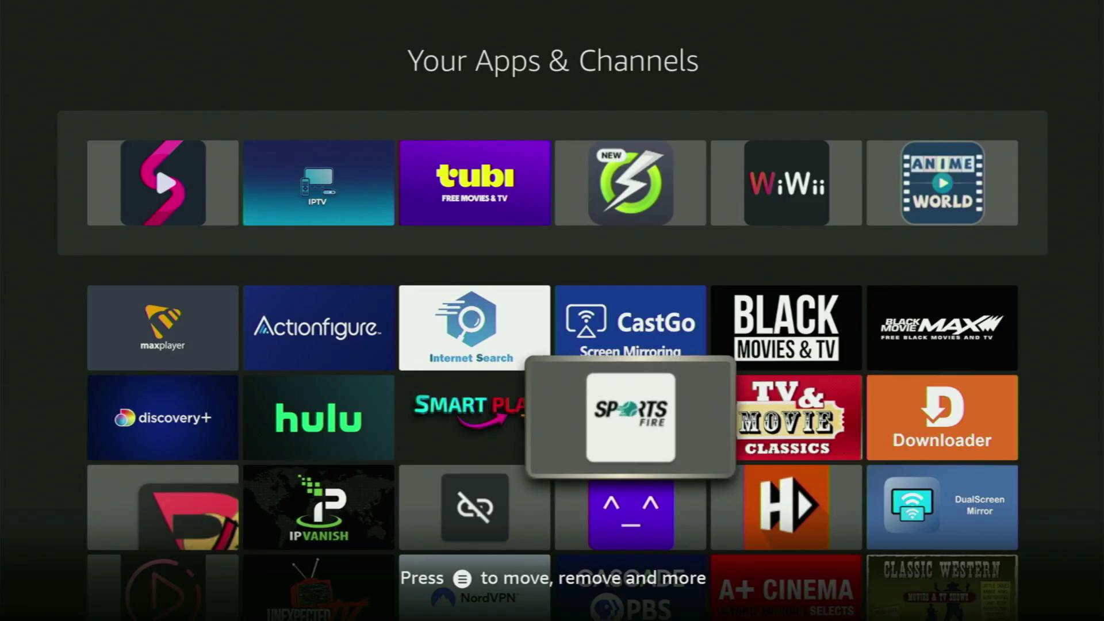
{"action": "key", "text": "Left"}
{"action": "key", "text": "Left"}
{"action": "key", "text": "Left"}
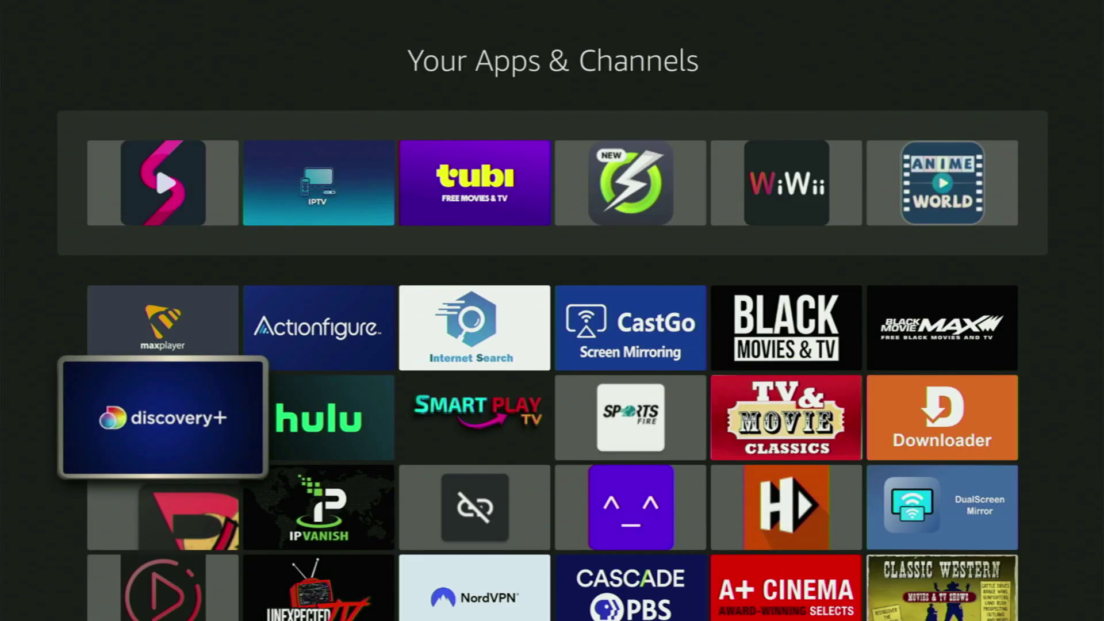
{"action": "key", "text": "Home"}
Open the search box and enter 'Down' with the on-screen keyboard
{"action": "key", "text": "Left"}
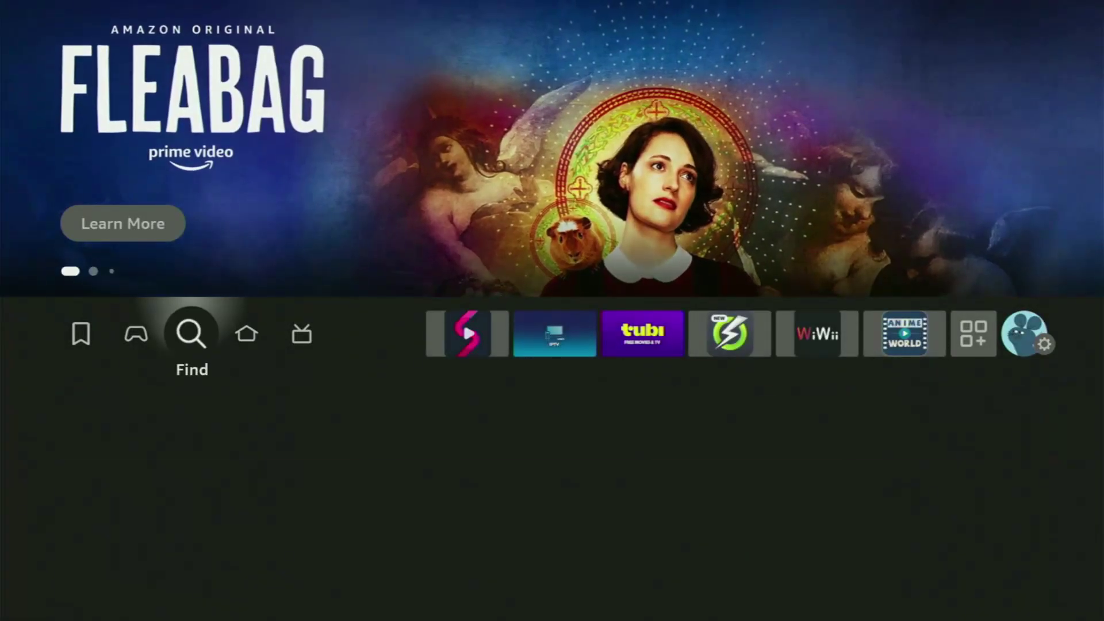
{"action": "key", "text": "Down"}
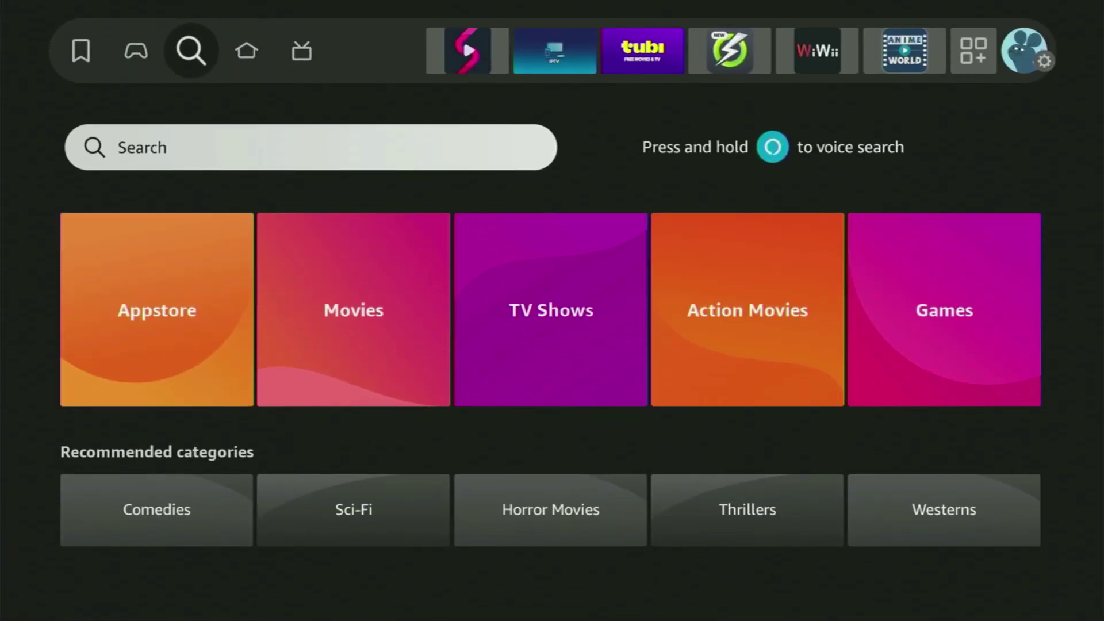
{"action": "key", "text": "Return"}
{"action": "key", "text": "Right"}
{"action": "key", "text": "Right"}
{"action": "key", "text": "Right"}
{"action": "key", "text": "Return"}
{"action": "key", "text": "Down"}
{"action": "key", "text": "Left"}
{"action": "key", "text": "Left"}
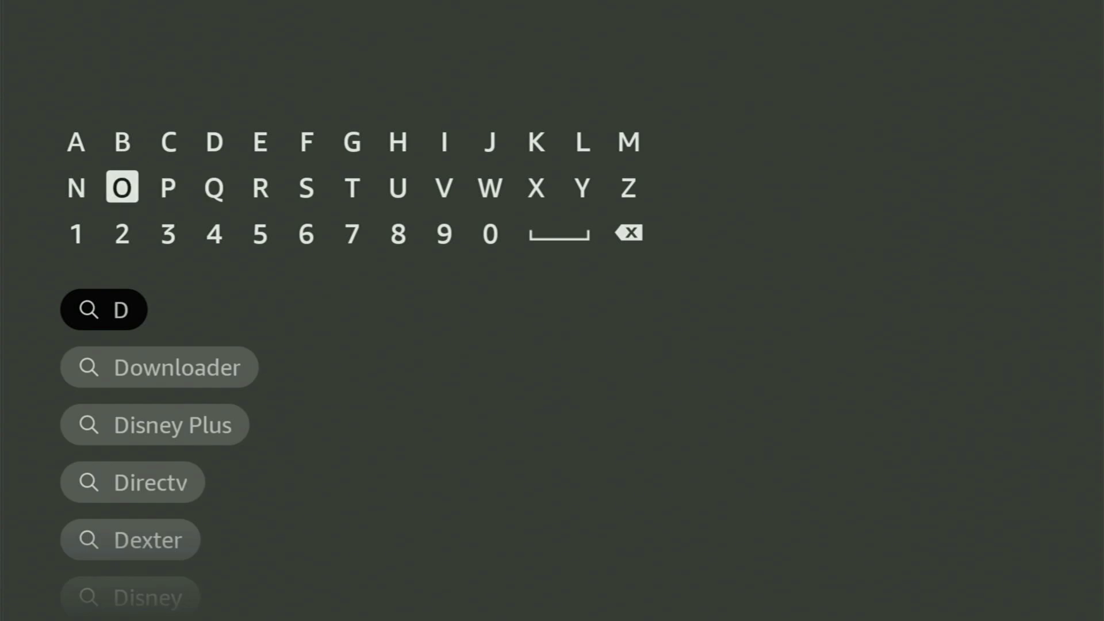
{"action": "key", "text": "Return"}
{"action": "key", "text": "Right"}
{"action": "key", "text": "Right"}
{"action": "key", "text": "Right"}
{"action": "key", "text": "Right"}
{"action": "key", "text": "Right"}
{"action": "key", "text": "Right"}
{"action": "key", "text": "Right"}
{"action": "key", "text": "Right"}
{"action": "key", "text": "Return"}
{"action": "key", "text": "Left"}
{"action": "key", "text": "Left"}
{"action": "key", "text": "Left"}
{"action": "key", "text": "Left"}
{"action": "key", "text": "Left"}
{"action": "key", "text": "Left"}
{"action": "key", "text": "Left"}
{"action": "key", "text": "Left"}
{"action": "key", "text": "Left"}
{"action": "key", "text": "Return"}
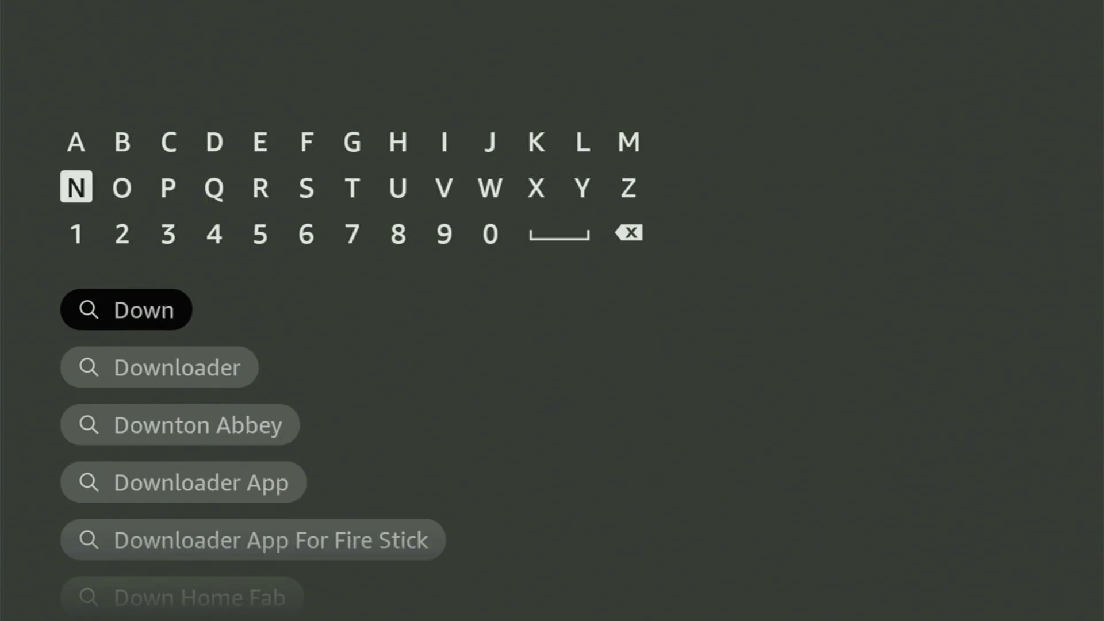
Search for Downloader, browse its app and Movies & TV results, then return Home to Settings
{"action": "key", "text": "Down"}
{"action": "key", "text": "Down"}
{"action": "key", "text": "Down"}
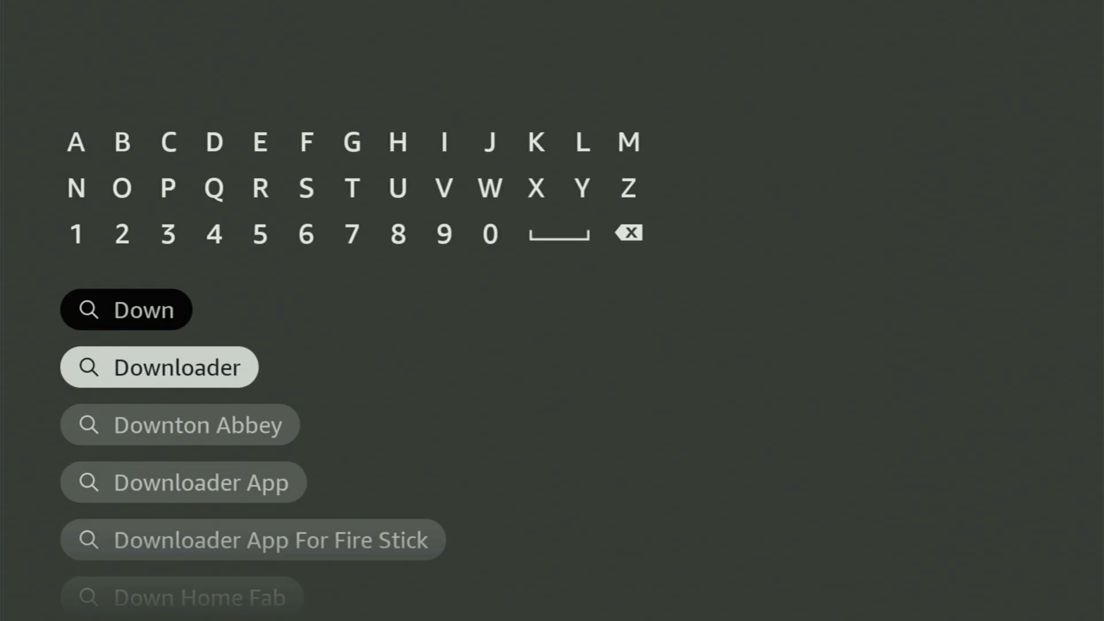
{"action": "key", "text": "Return"}
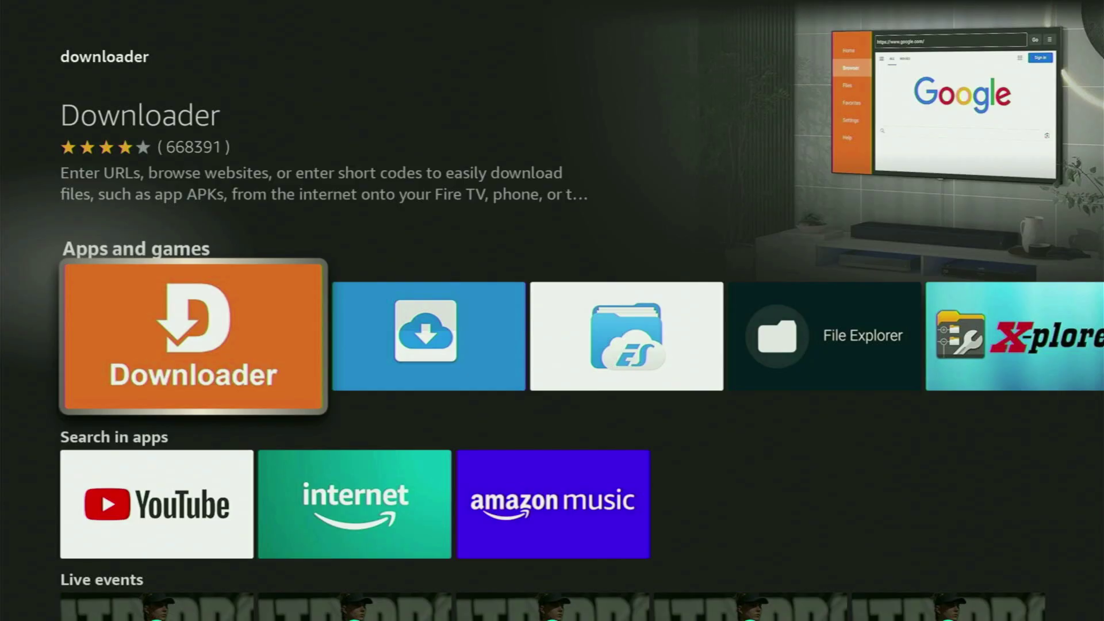
{"action": "key", "text": "Right"}
{"action": "key", "text": "Right"}
{"action": "key", "text": "Right"}
{"action": "key", "text": "Right"}
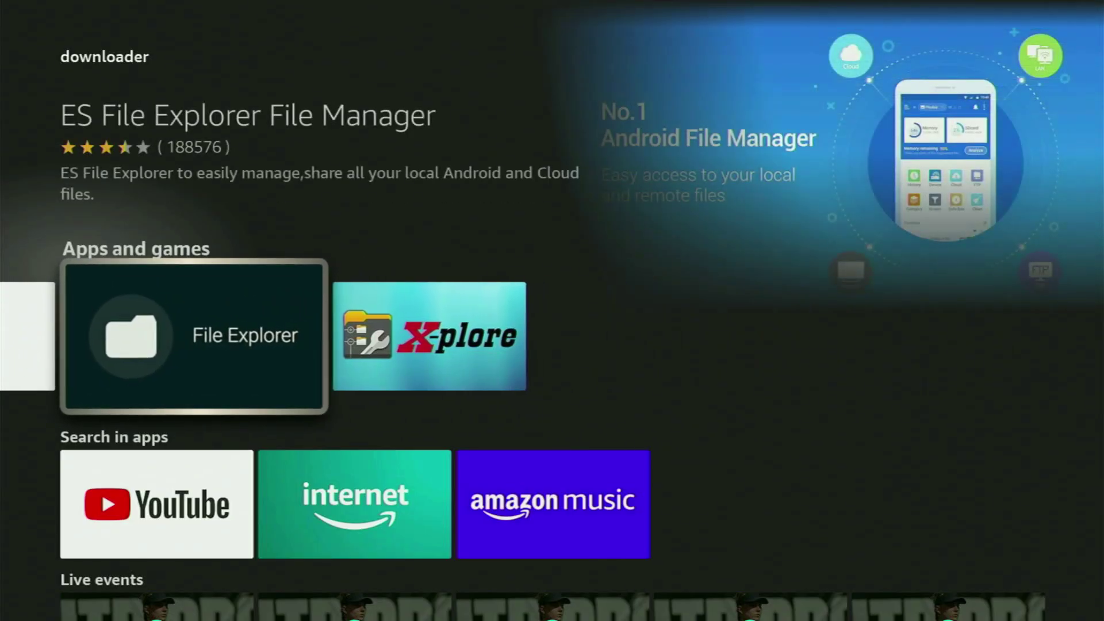
{"action": "key", "text": "Down"}
{"action": "key", "text": "Down"}
{"action": "key", "text": "Down"}
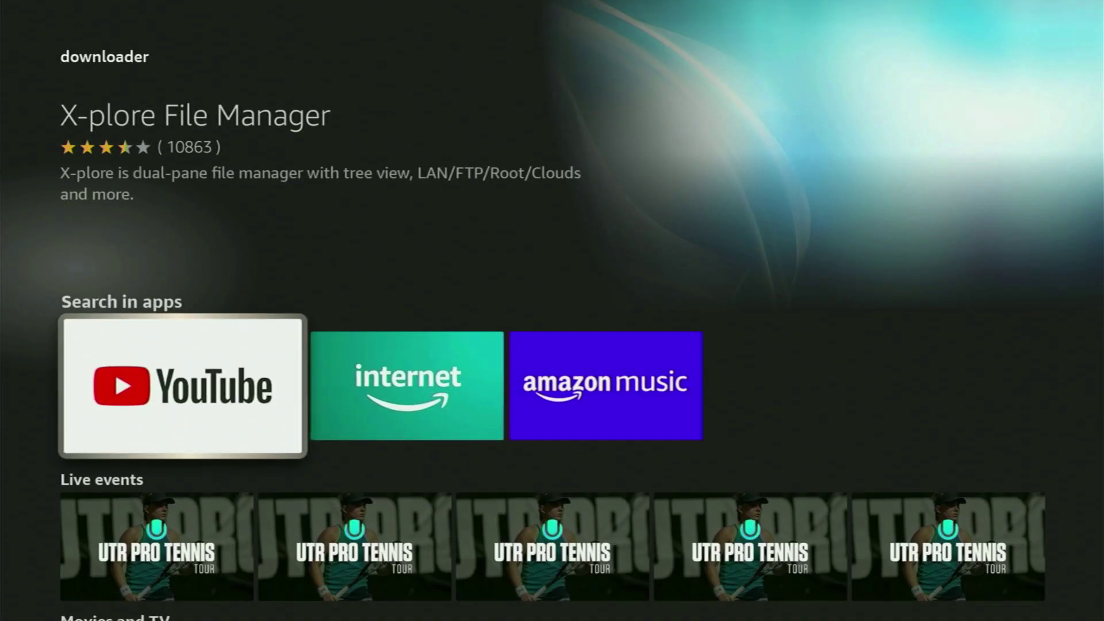
{"action": "key", "text": "Right"}
{"action": "key", "text": "Right"}
{"action": "key", "text": "Right"}
{"action": "key", "text": "Right"}
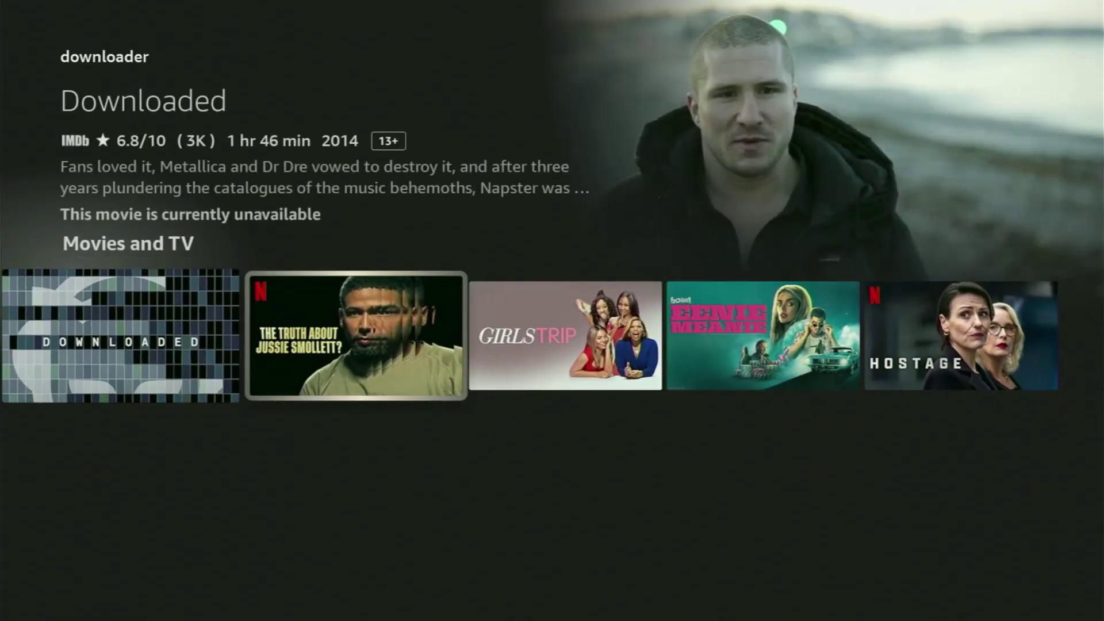
{"action": "key", "text": "Right"}
{"action": "key", "text": "Right"}
{"action": "key", "text": "Right"}
{"action": "key", "text": "Right"}
{"action": "key", "text": "Right"}
{"action": "key", "text": "Right"}
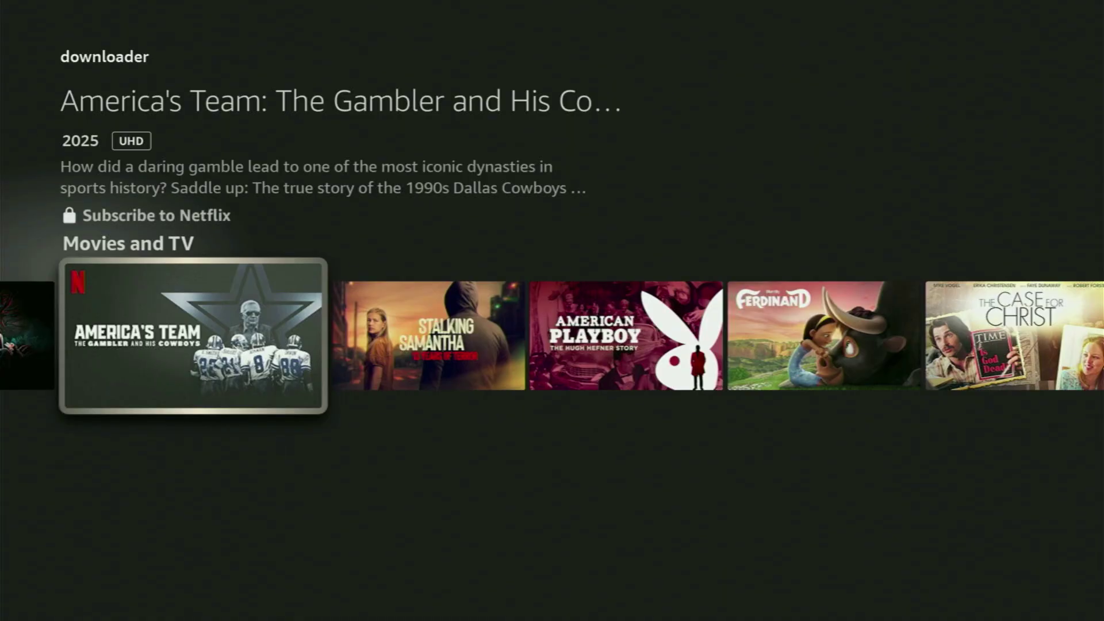
{"action": "key", "text": "Home"}
{"action": "key", "text": "Right"}
{"action": "key", "text": "Right"}
{"action": "key", "text": "Right"}
{"action": "key", "text": "Right"}
{"action": "key", "text": "Right"}
{"action": "key", "text": "Right"}
{"action": "key", "text": "Right"}
{"action": "key", "text": "Right"}
{"action": "key", "text": "Right"}
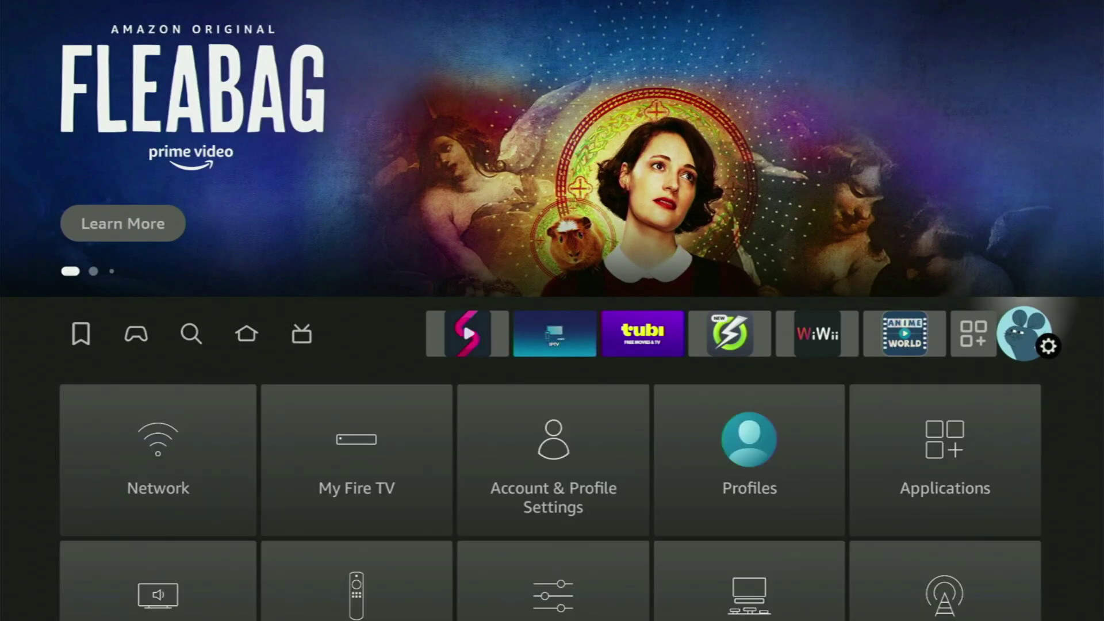
Open My Fire TV settings and scroll past Developer options and Legal & Compliance
{"action": "key", "text": "Down"}
{"action": "key", "text": "Right"}
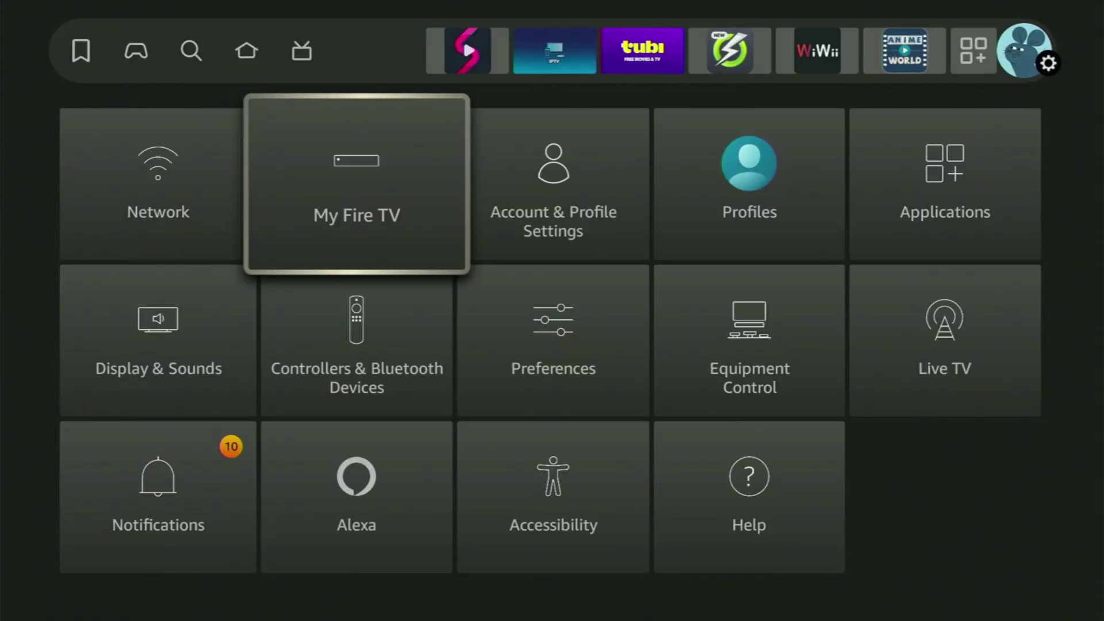
{"action": "key", "text": "Return"}
{"action": "key", "text": "Down"}
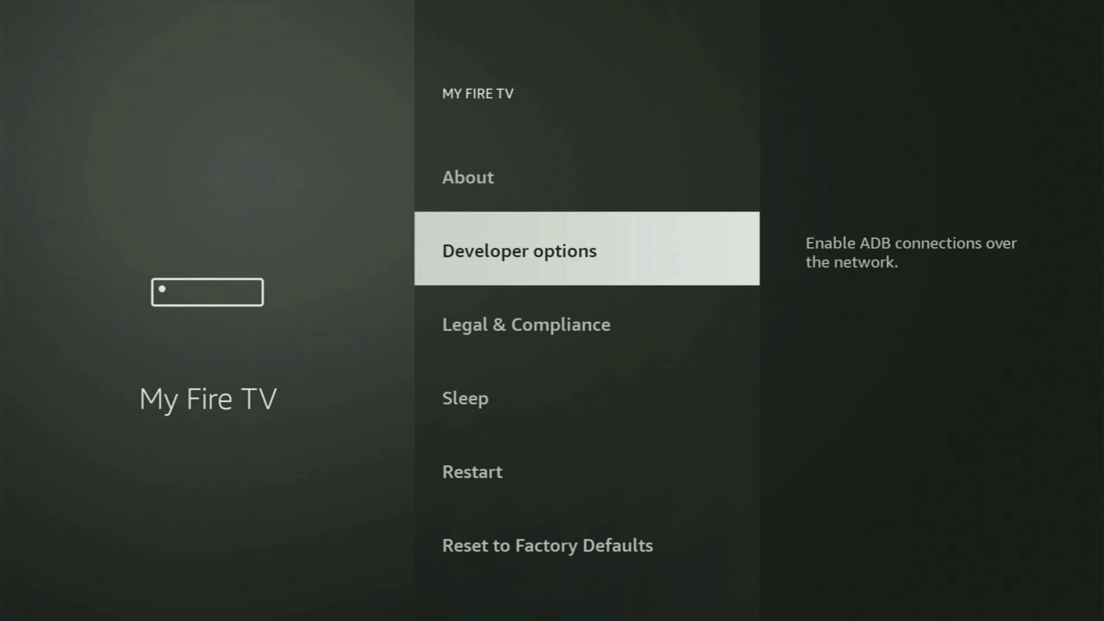
{"action": "key", "text": "Down"}
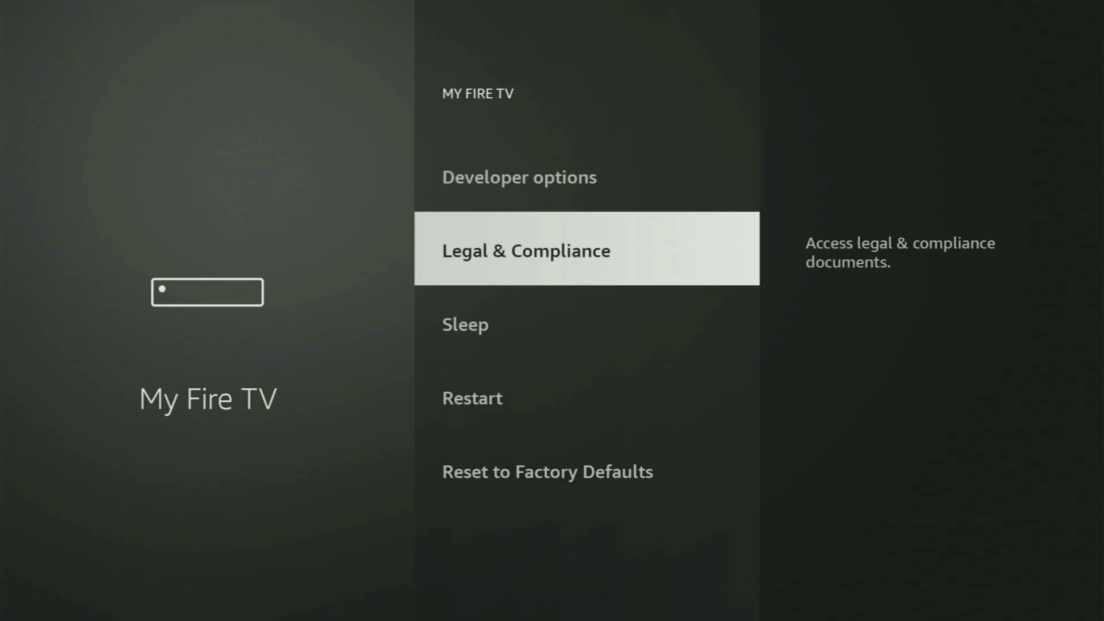
{"action": "key", "text": "Down"}
{"action": "key", "text": "Down"}
{"action": "key", "text": "Up"}
{"action": "key", "text": "Up"}
{"action": "key", "text": "Up"}
{"action": "key", "text": "Up"}
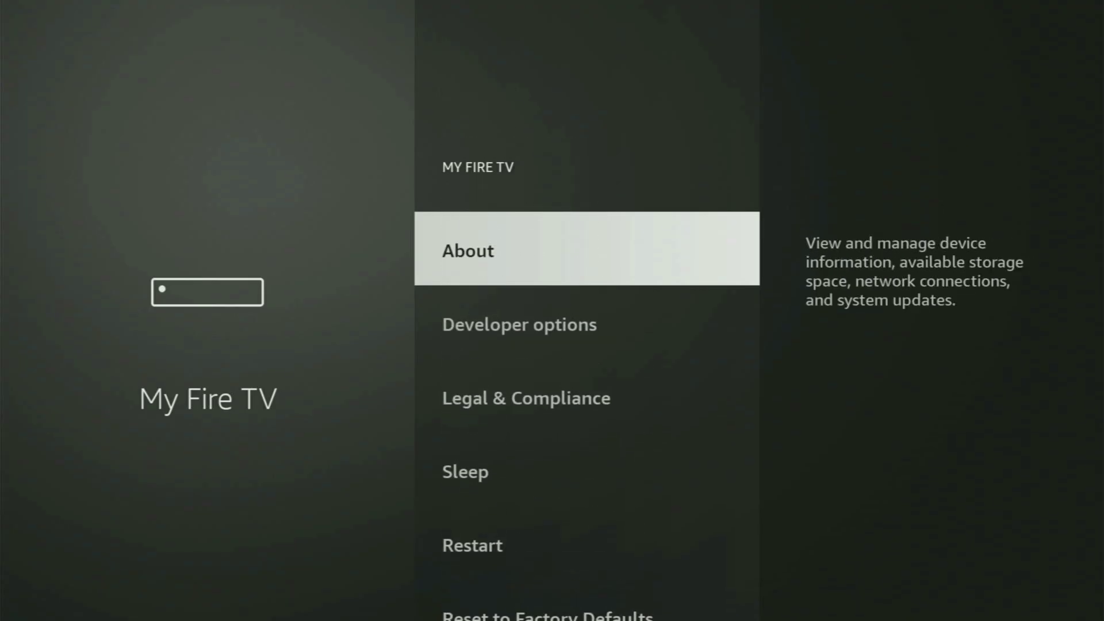
Scroll down to Reset to Factory Defaults, then back up and open About
{"action": "key", "text": "Down"}
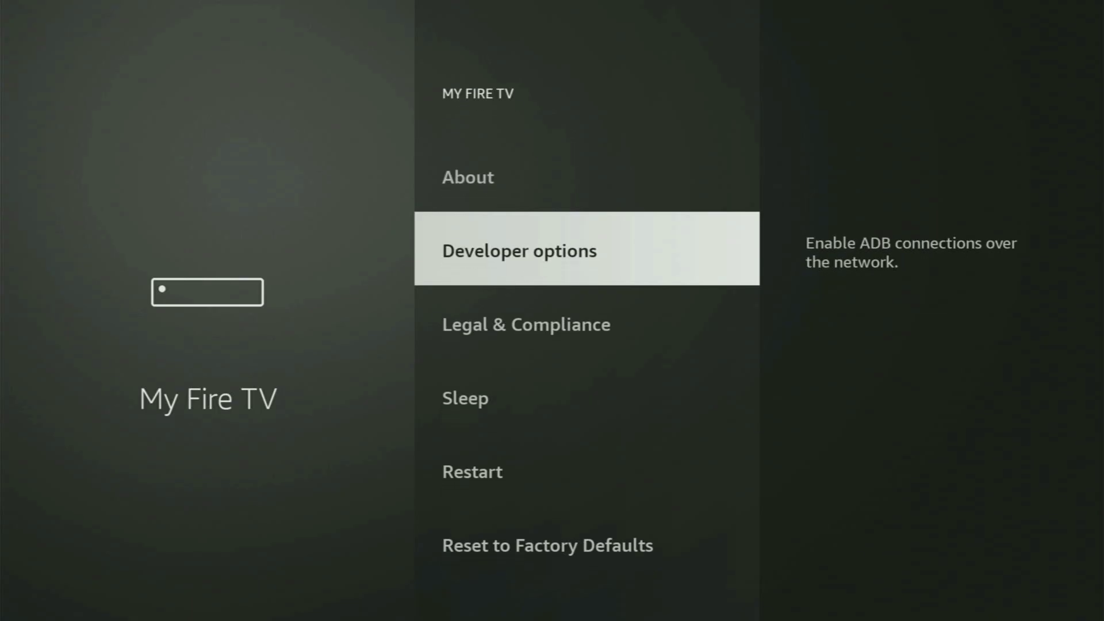
{"action": "key", "text": "Down"}
{"action": "key", "text": "Down"}
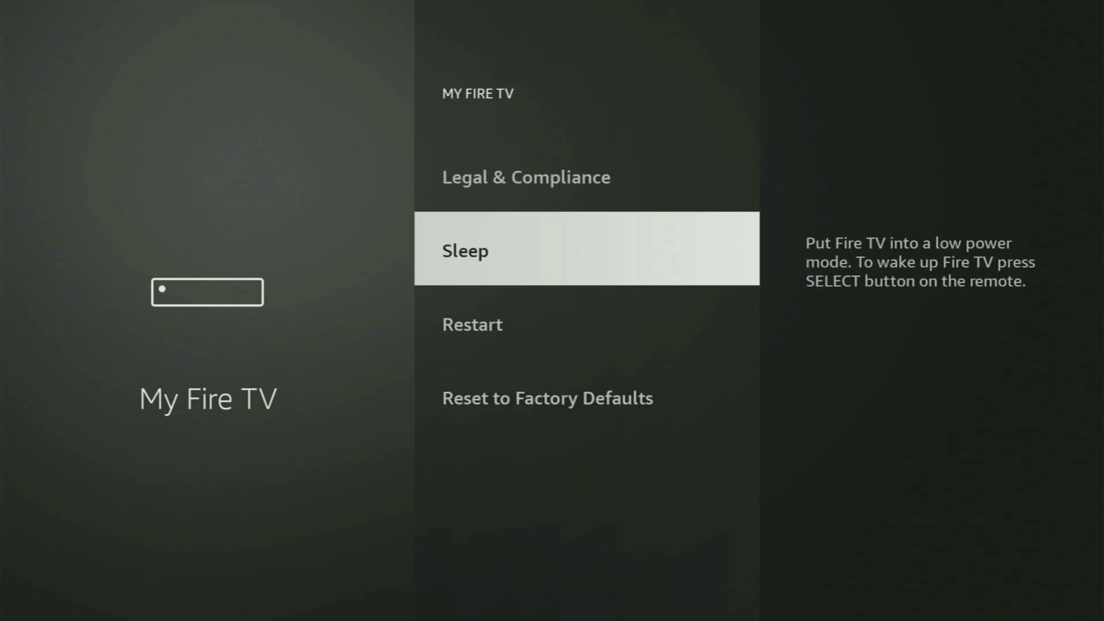
{"action": "key", "text": "Down"}
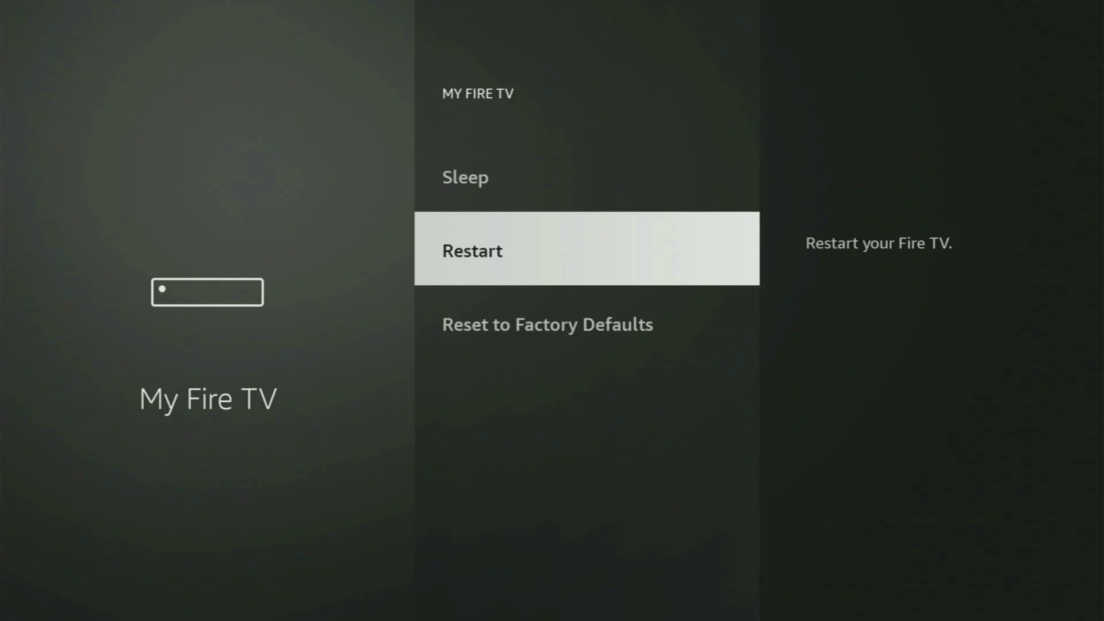
{"action": "key", "text": "Down"}
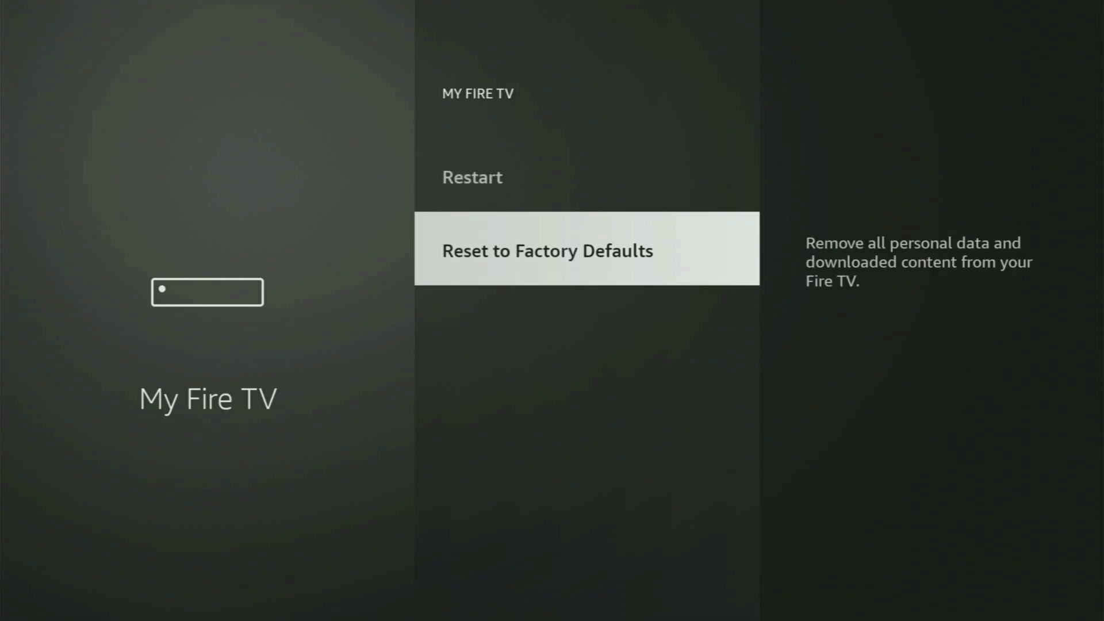
{"action": "key", "text": "Up"}
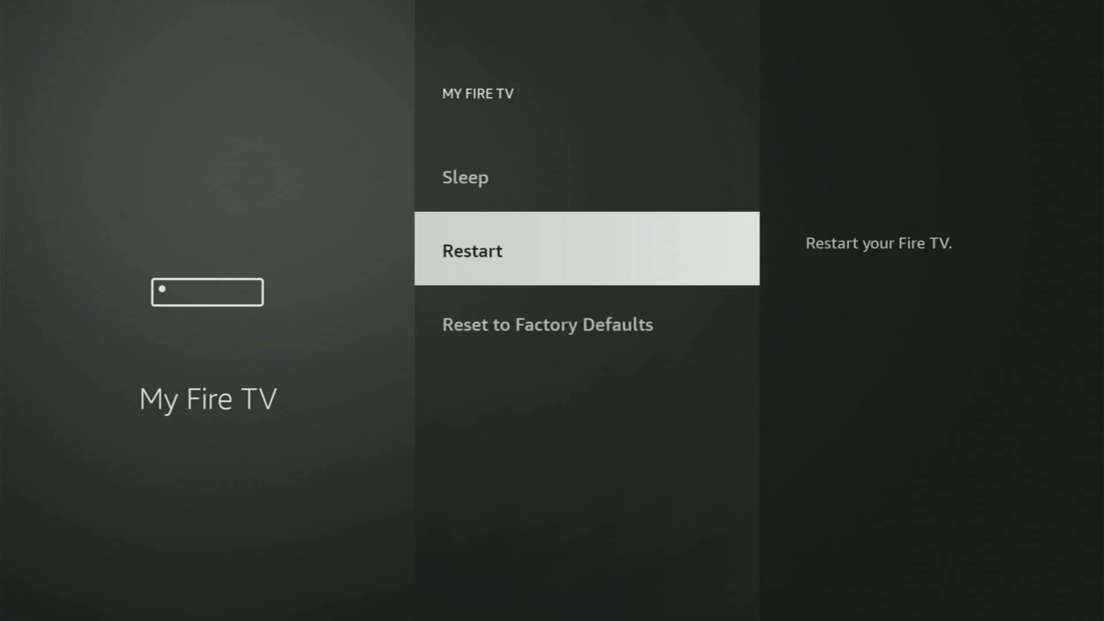
{"action": "key", "text": "Up"}
{"action": "key", "text": "Up"}
{"action": "key", "text": "Up"}
{"action": "key", "text": "Up"}
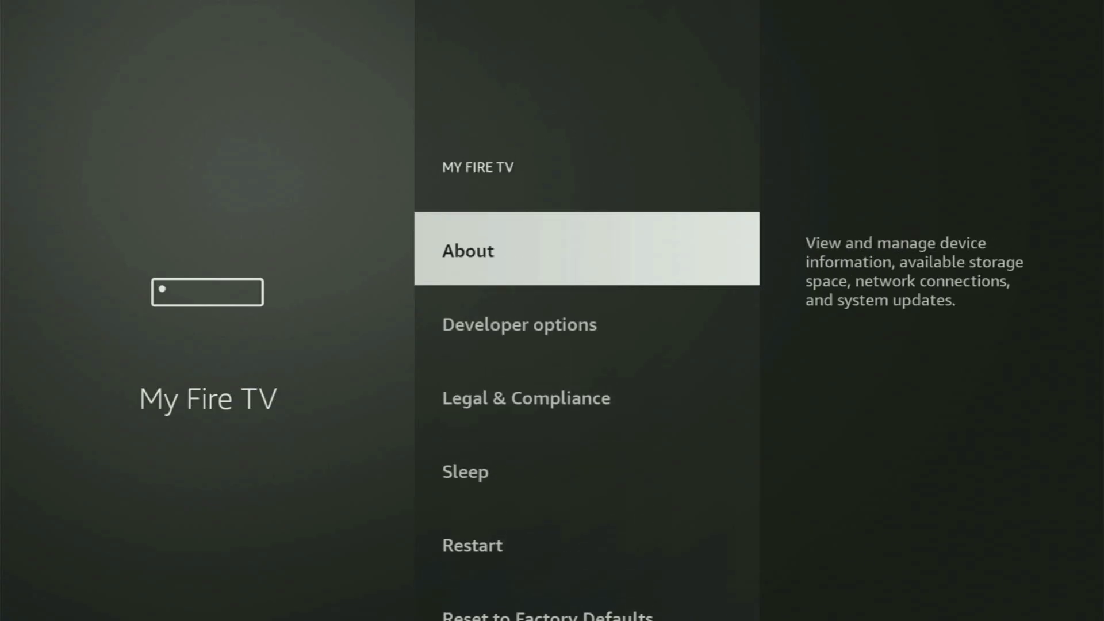
{"action": "key", "text": "Return"}
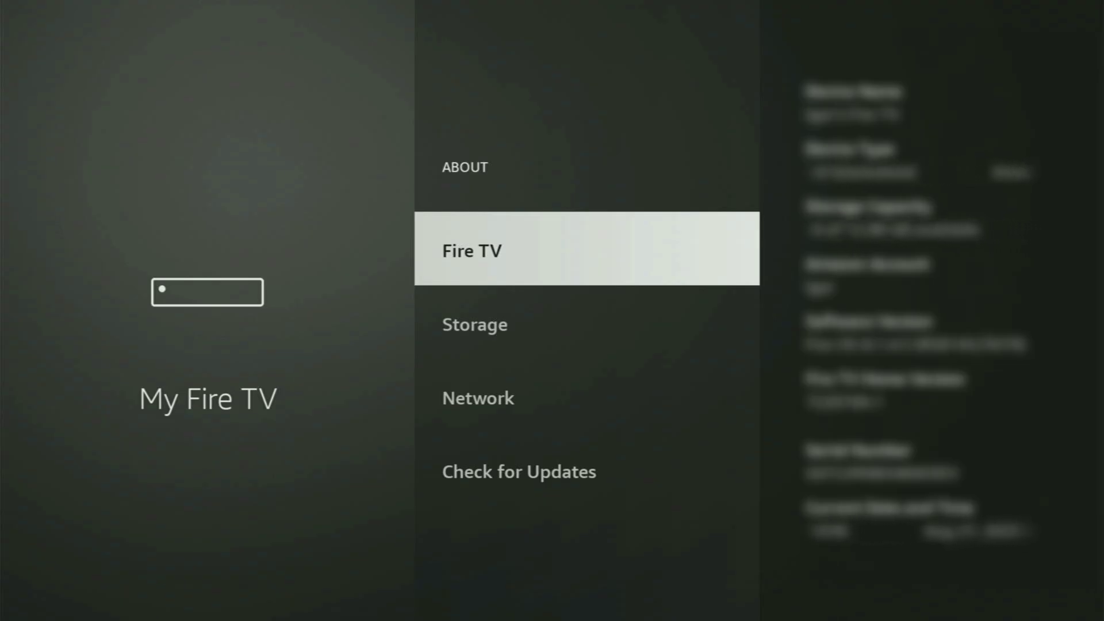
Select the Fire TV entry repeatedly to confirm developer mode, then go back to Developer options
{"action": "key", "text": "Return"}
{"action": "key", "text": "Return"}
{"action": "key", "text": "Return"}
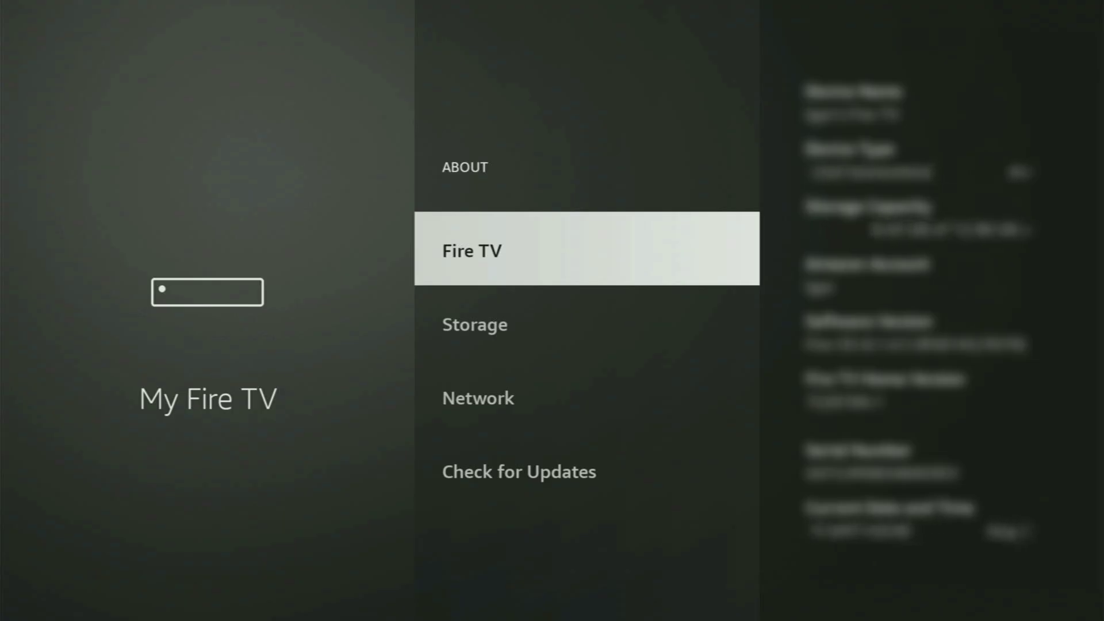
{"action": "key", "text": "Escape"}
{"action": "key", "text": "Down"}
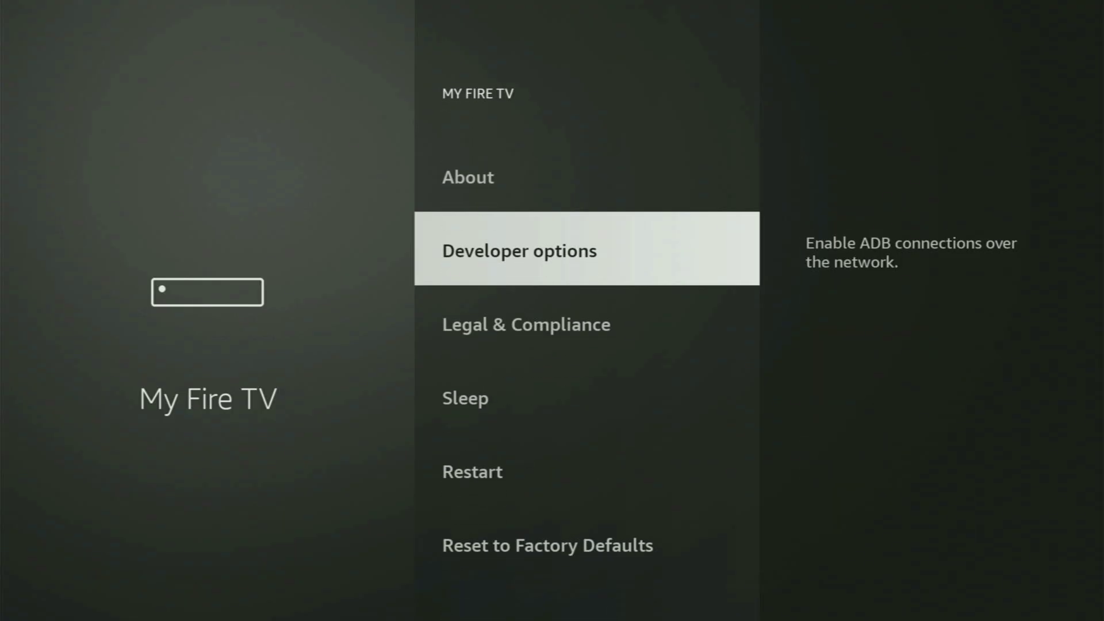
In Developer options, open Install unknown apps and set Downloader to ON
{"action": "key", "text": "Return"}
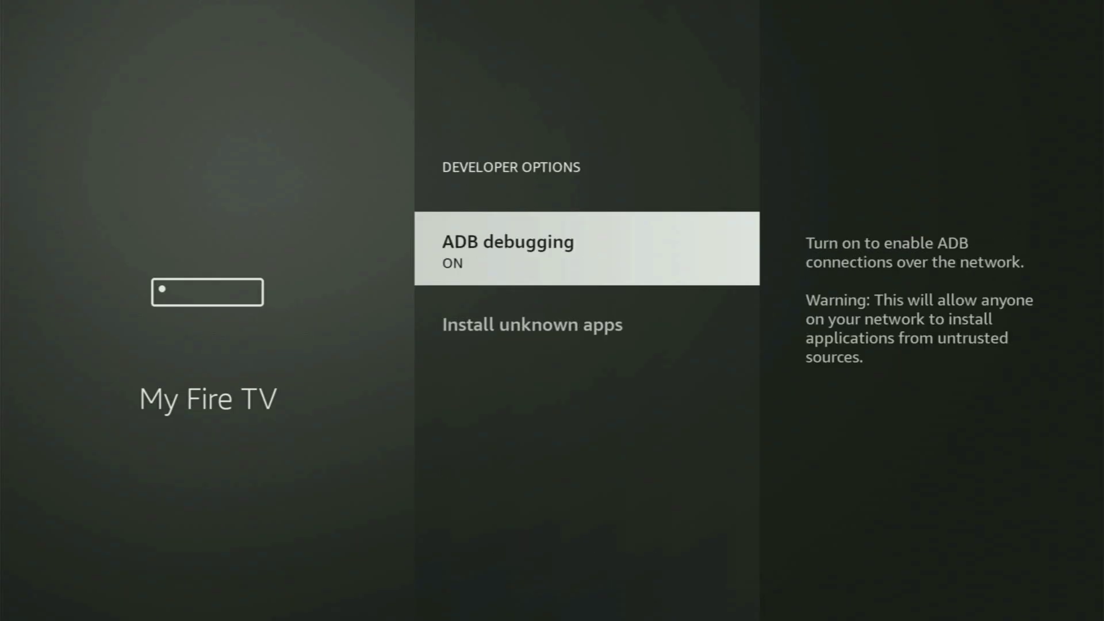
{"action": "key", "text": "Down"}
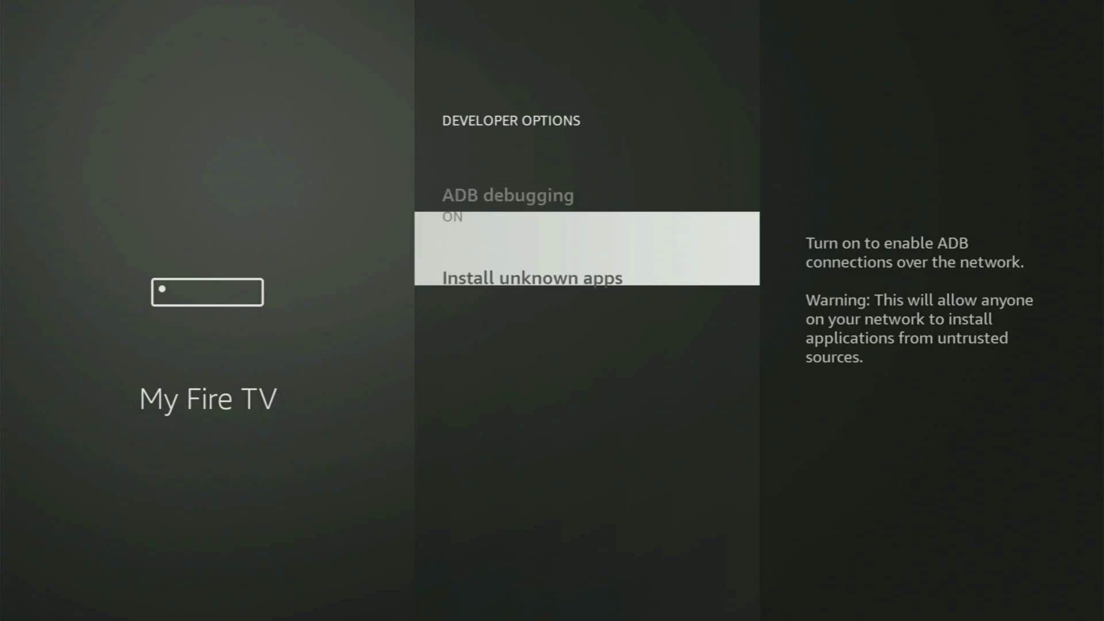
{"action": "key", "text": "Return"}
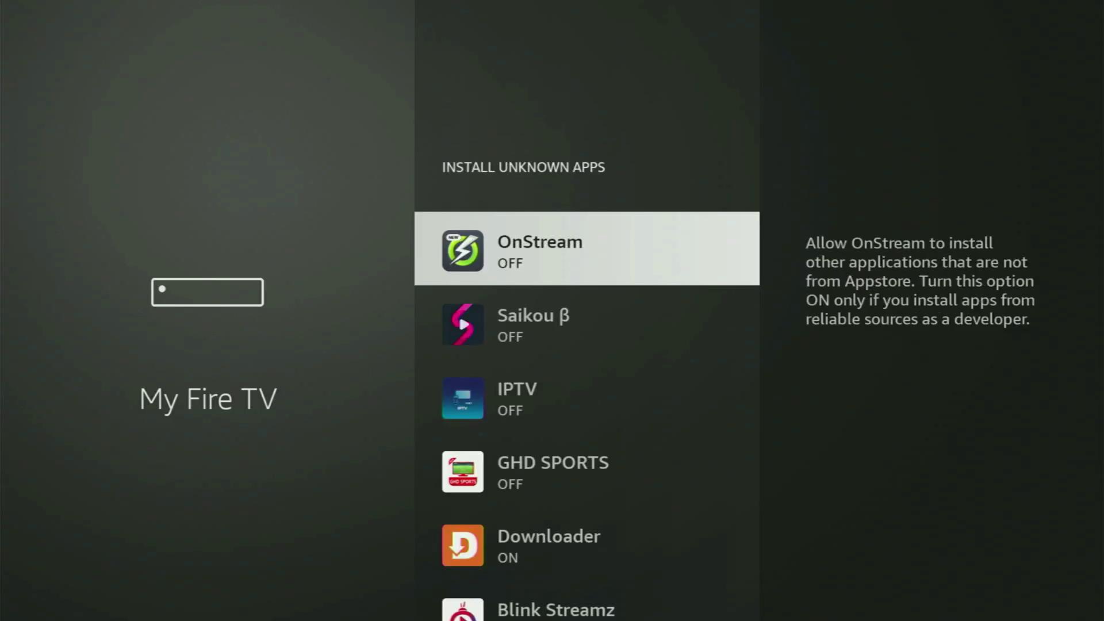
{"action": "key", "text": "Down"}
{"action": "key", "text": "Down"}
{"action": "key", "text": "Down"}
{"action": "key", "text": "Down"}
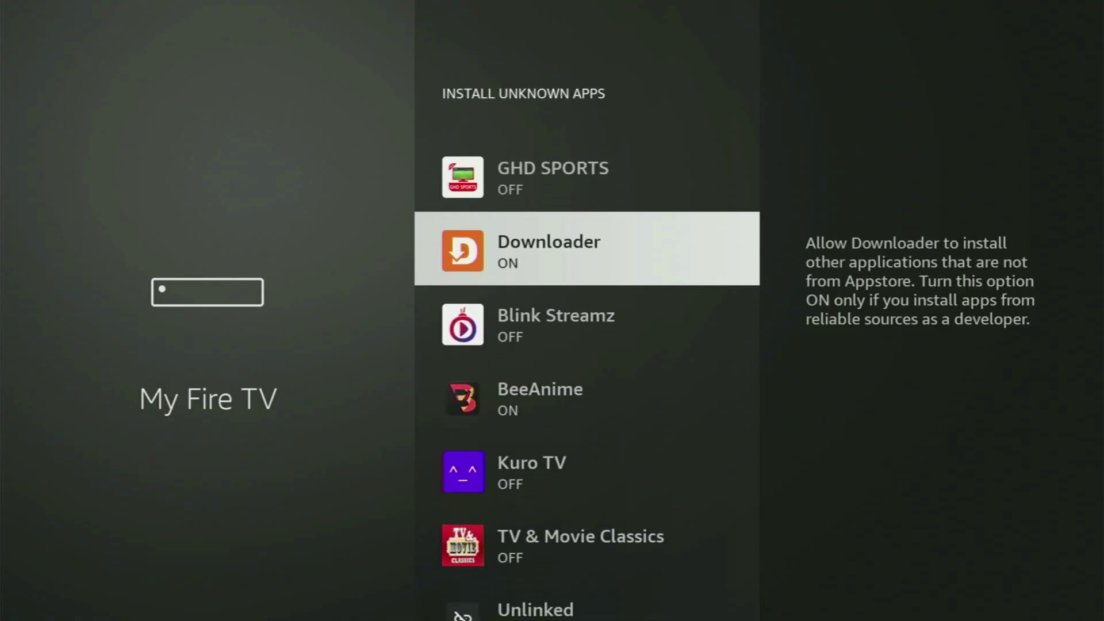
{"action": "key", "text": "Return"}
Scroll through the allowed-apps list down to Kuro TV, then return to the home screen
{"action": "key", "text": "Down"}
{"action": "key", "text": "Down"}
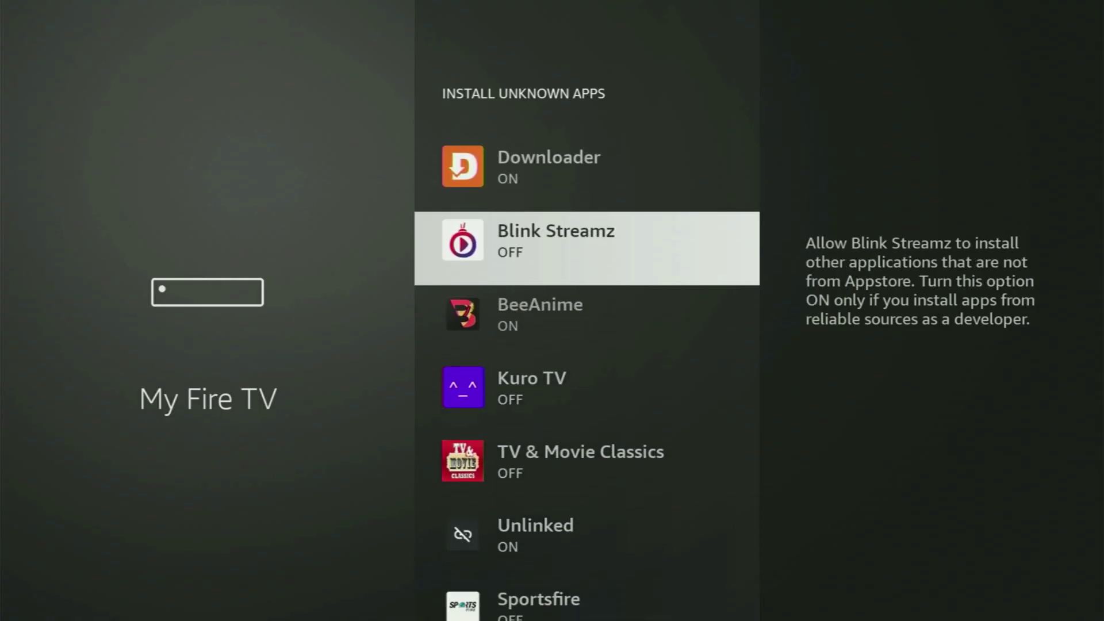
{"action": "key", "text": "Down"}
{"action": "key", "text": "Down"}
{"action": "key", "text": "Down"}
{"action": "key", "text": "Down"}
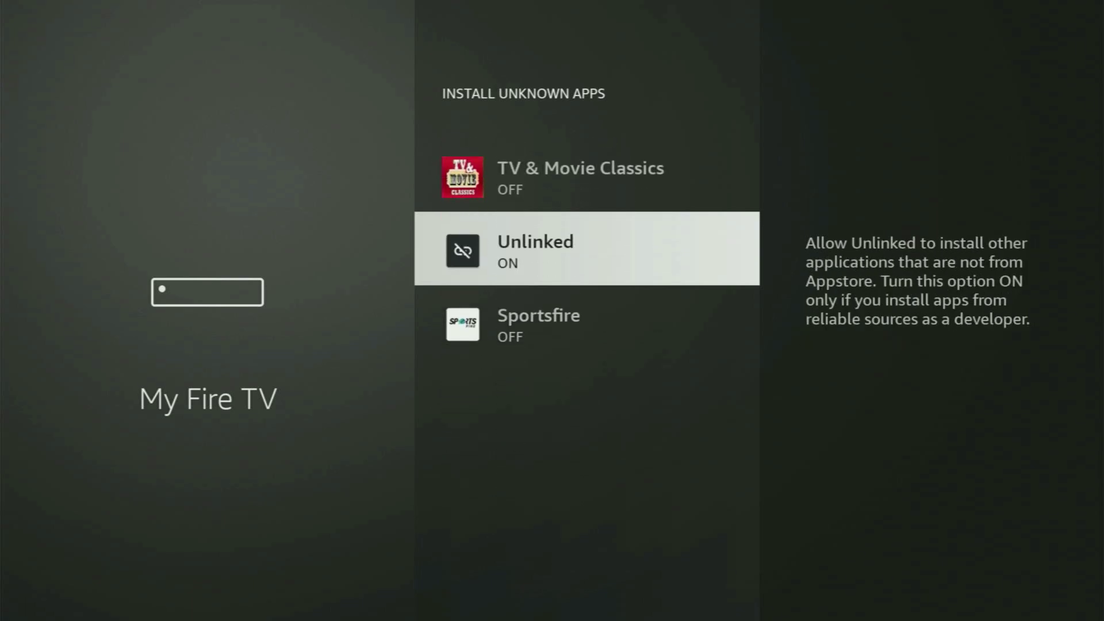
{"action": "key", "text": "Up"}
{"action": "key", "text": "Up"}
{"action": "key", "text": "Up"}
{"action": "key", "text": "Up"}
{"action": "key", "text": "Up"}
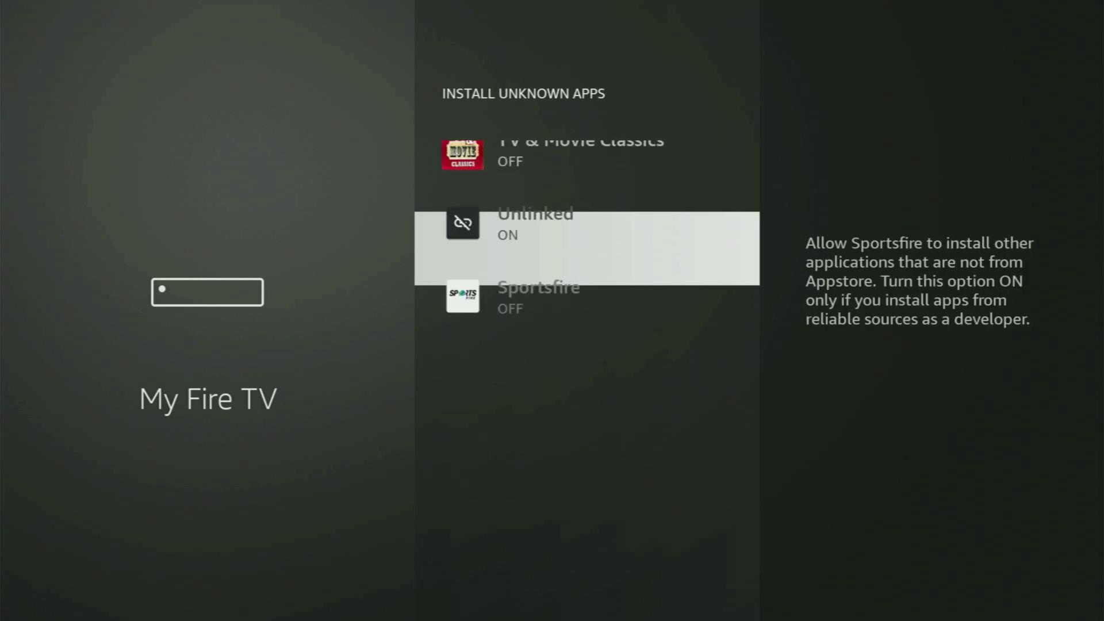
{"action": "key", "text": "Up"}
{"action": "key", "text": "Up"}
{"action": "key", "text": "Up"}
{"action": "key", "text": "Up"}
{"action": "key", "text": "Up"}
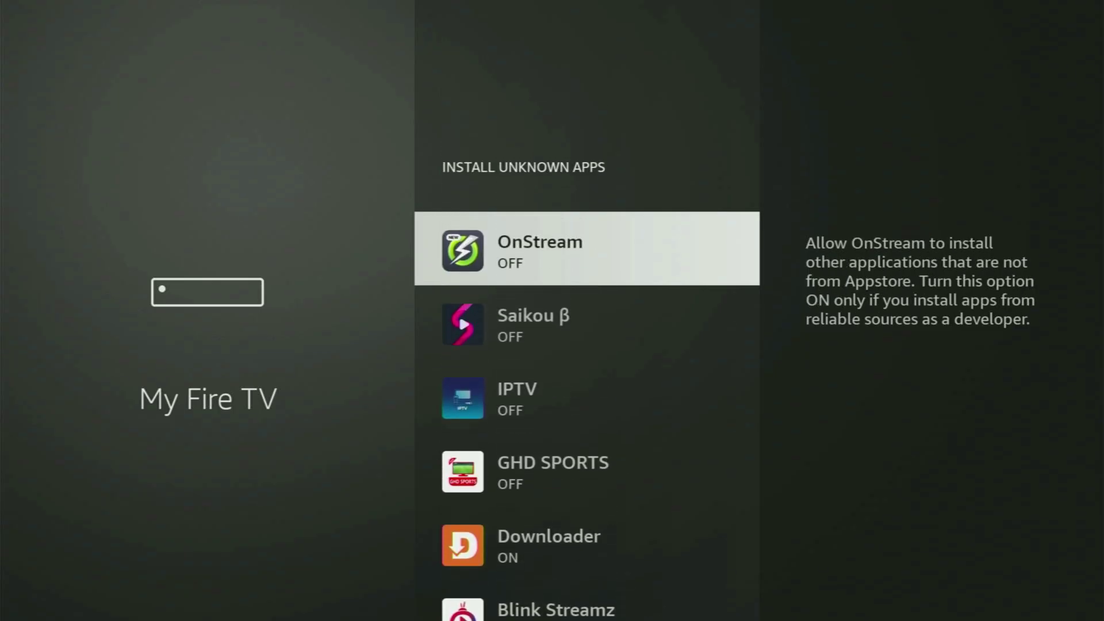
{"action": "key", "text": "Down"}
{"action": "key", "text": "Down"}
{"action": "key", "text": "Down"}
{"action": "key", "text": "Down"}
{"action": "key", "text": "Down"}
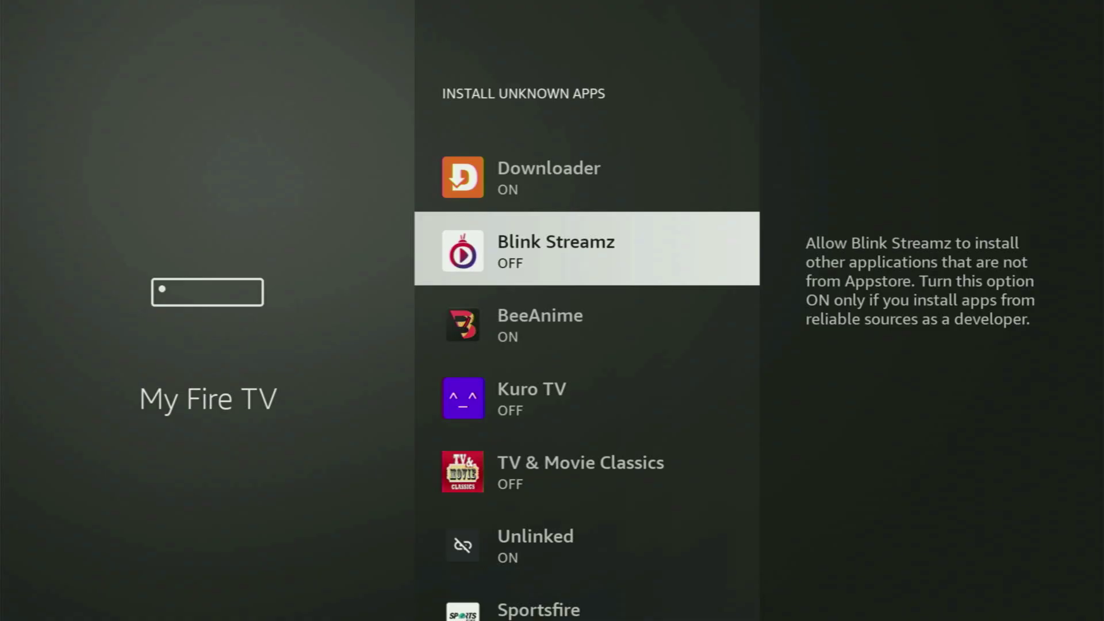
{"action": "key", "text": "Down"}
{"action": "key", "text": "Down"}
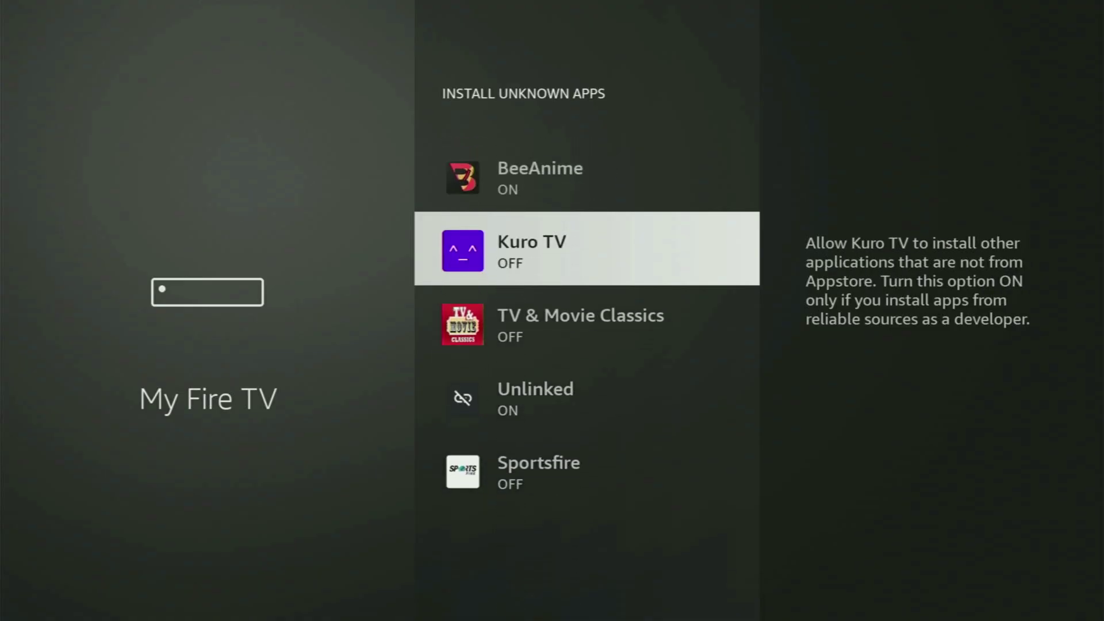
{"action": "key", "text": "Down"}
{"action": "key", "text": "Down"}
{"action": "key", "text": "Up"}
{"action": "key", "text": "Up"}
{"action": "key", "text": "Up"}
{"action": "key", "text": "Home"}
{"action": "key", "text": "Right"}
{"action": "key", "text": "Right"}
{"action": "key", "text": "Right"}
{"action": "key", "text": "Right"}
{"action": "key", "text": "Right"}
{"action": "key", "text": "Right"}
{"action": "key", "text": "Right"}
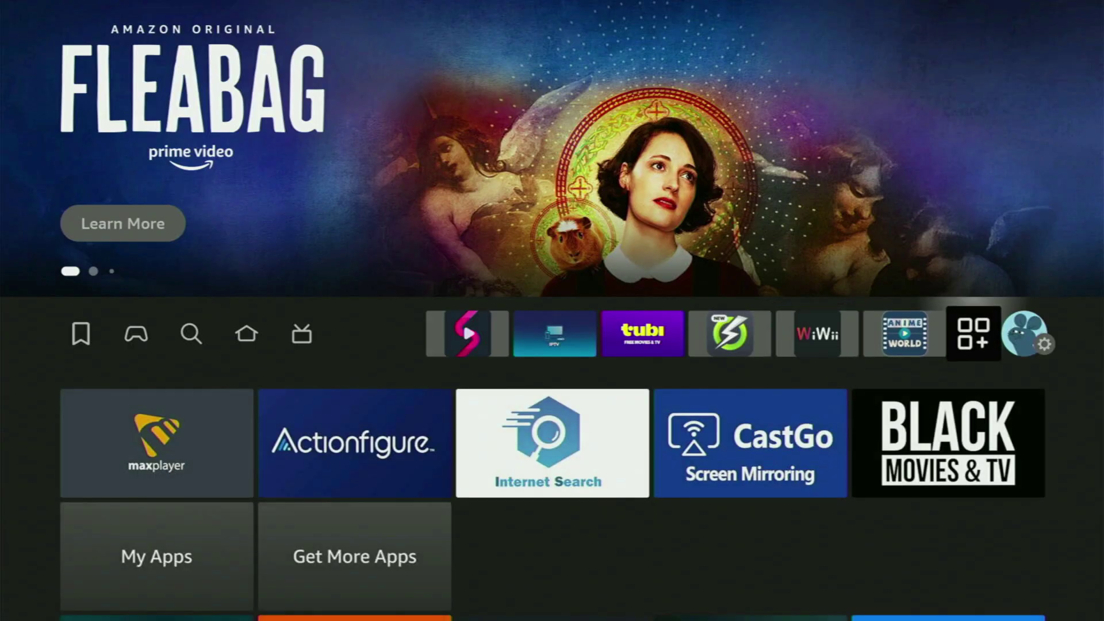
Open Your Apps & Channels, move past Downloader and Black Movies & TV, and launch NordVPN
{"action": "key", "text": "Return"}
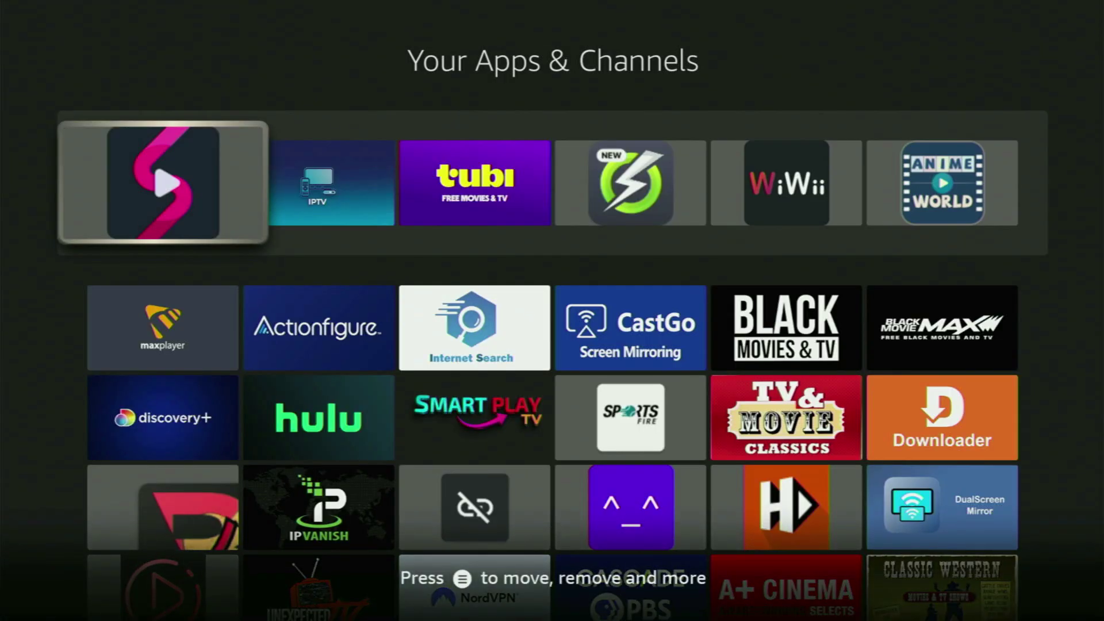
{"action": "key", "text": "Down"}
{"action": "key", "text": "Right"}
{"action": "key", "text": "Right"}
{"action": "key", "text": "Right"}
{"action": "key", "text": "Right"}
{"action": "key", "text": "Right"}
{"action": "key", "text": "Down"}
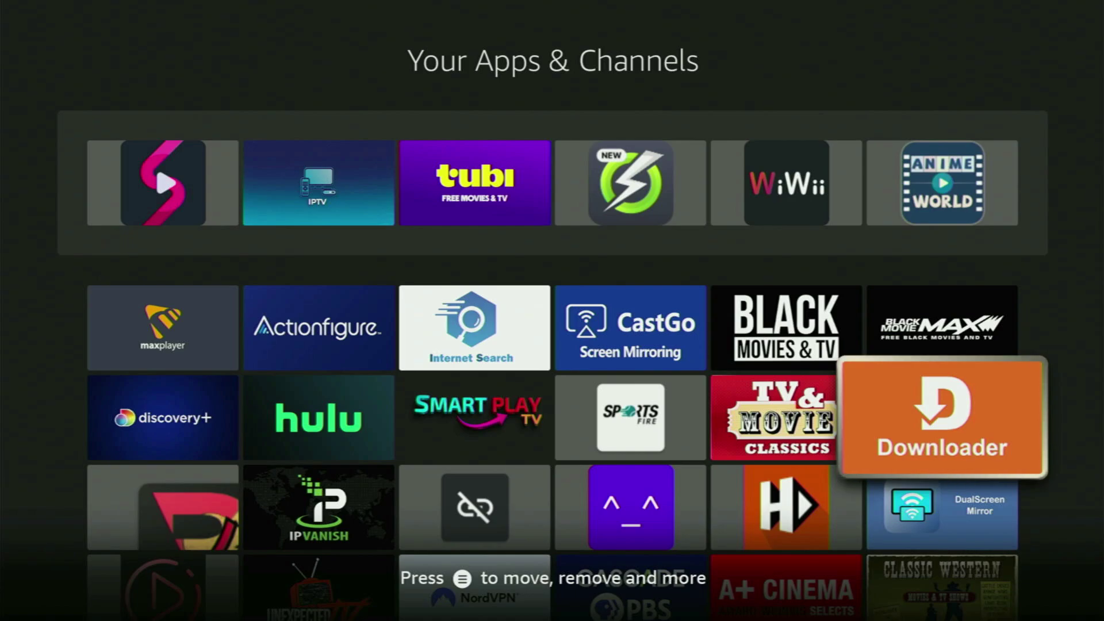
{"action": "key", "text": "Up"}
{"action": "key", "text": "Left"}
{"action": "key", "text": "Left"}
{"action": "key", "text": "Left"}
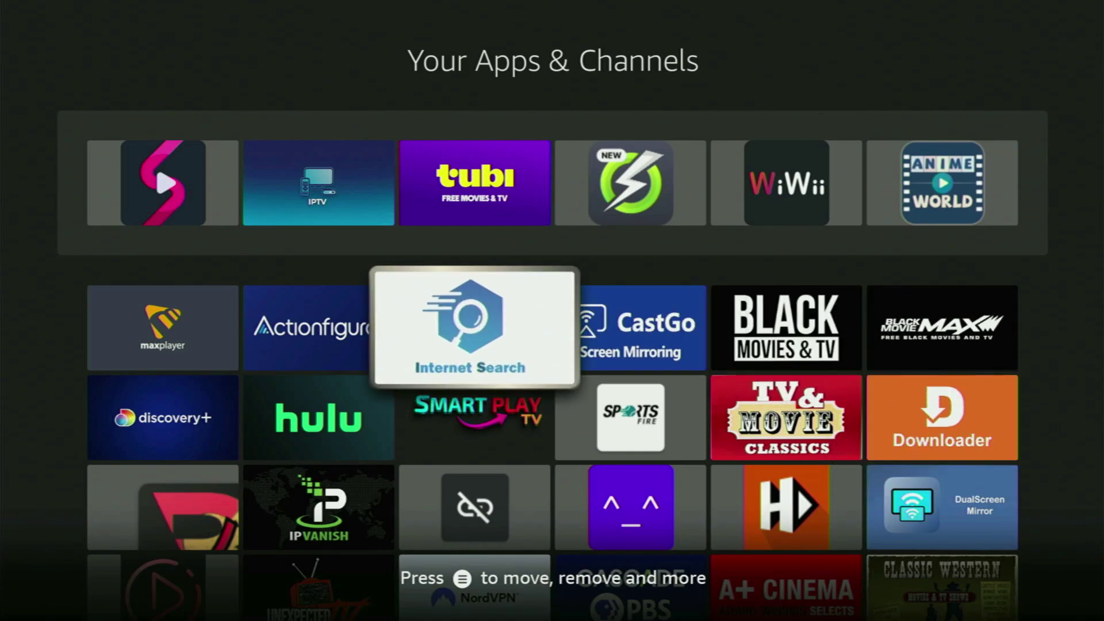
{"action": "key", "text": "Down"}
{"action": "key", "text": "Down"}
{"action": "key", "text": "Down"}
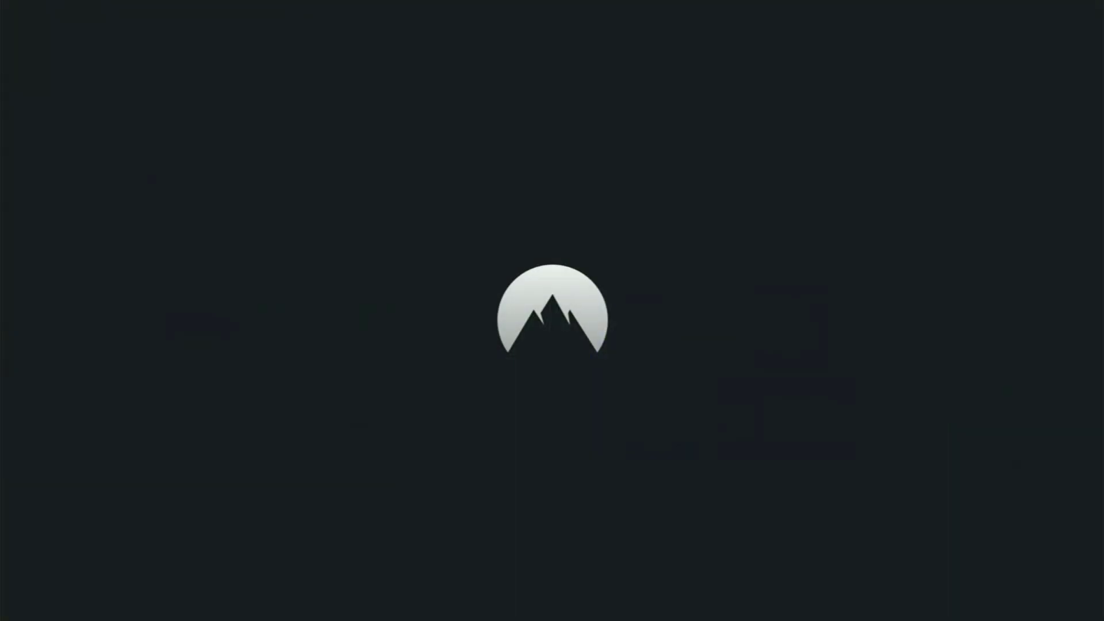
Browse the Q-R countries (Qatar, Romania, Rwanda) and S countries through Serbia, Slovenia, Spain and Sweden
{"action": "key", "text": "Right"}
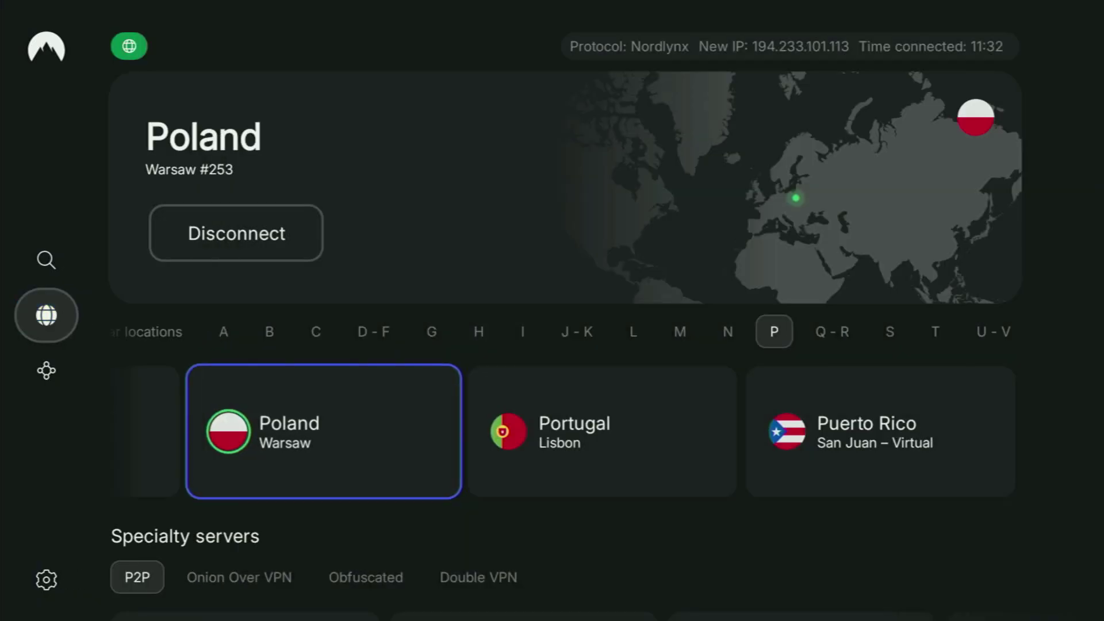
{"action": "key", "text": "Up"}
{"action": "key", "text": "Right"}
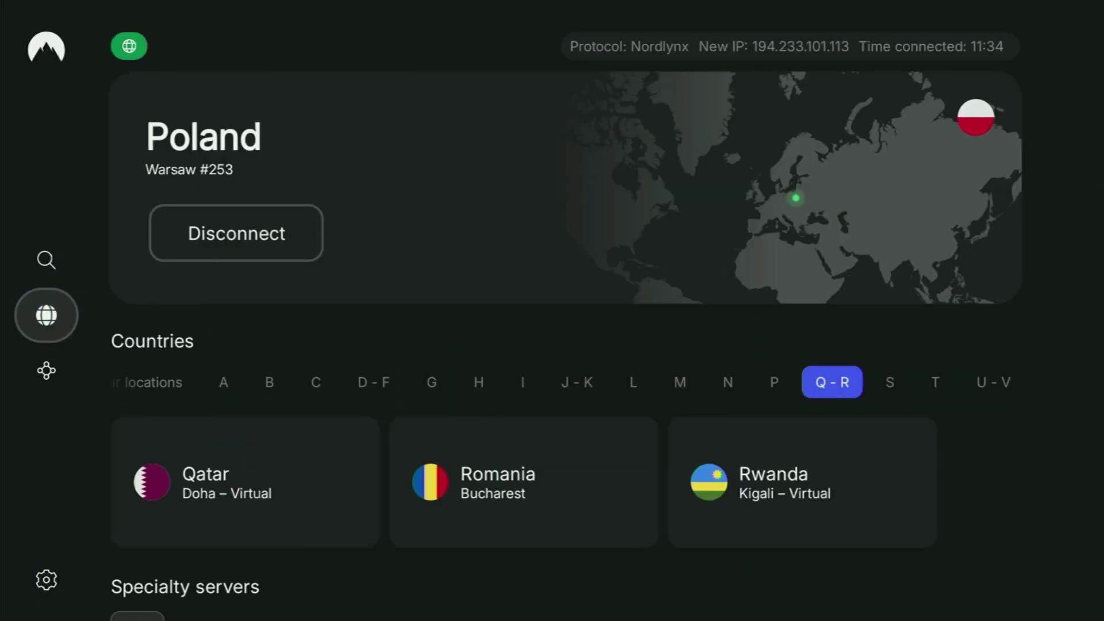
{"action": "key", "text": "Down"}
{"action": "key", "text": "Right"}
{"action": "key", "text": "Right"}
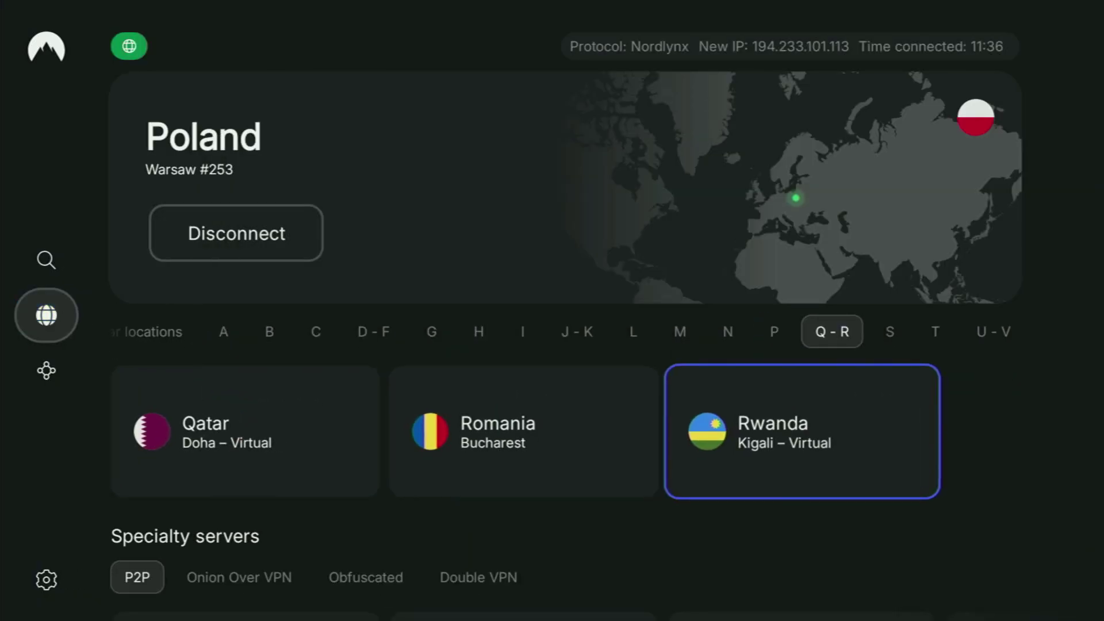
{"action": "key", "text": "Up"}
{"action": "key", "text": "Down"}
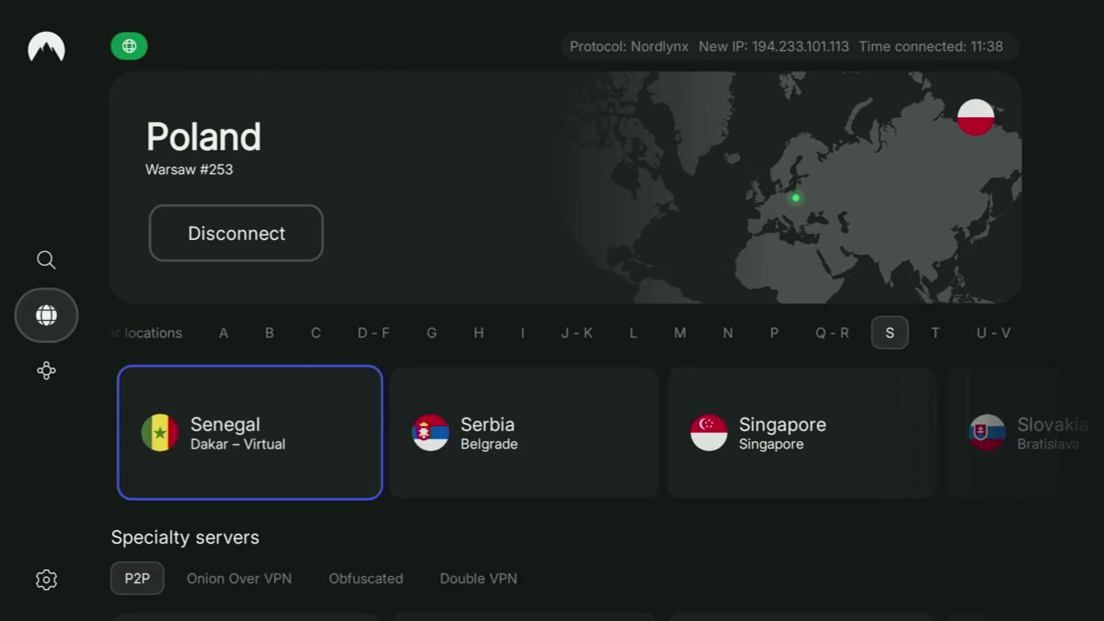
{"action": "key", "text": "Right"}
{"action": "key", "text": "Right"}
{"action": "key", "text": "Right"}
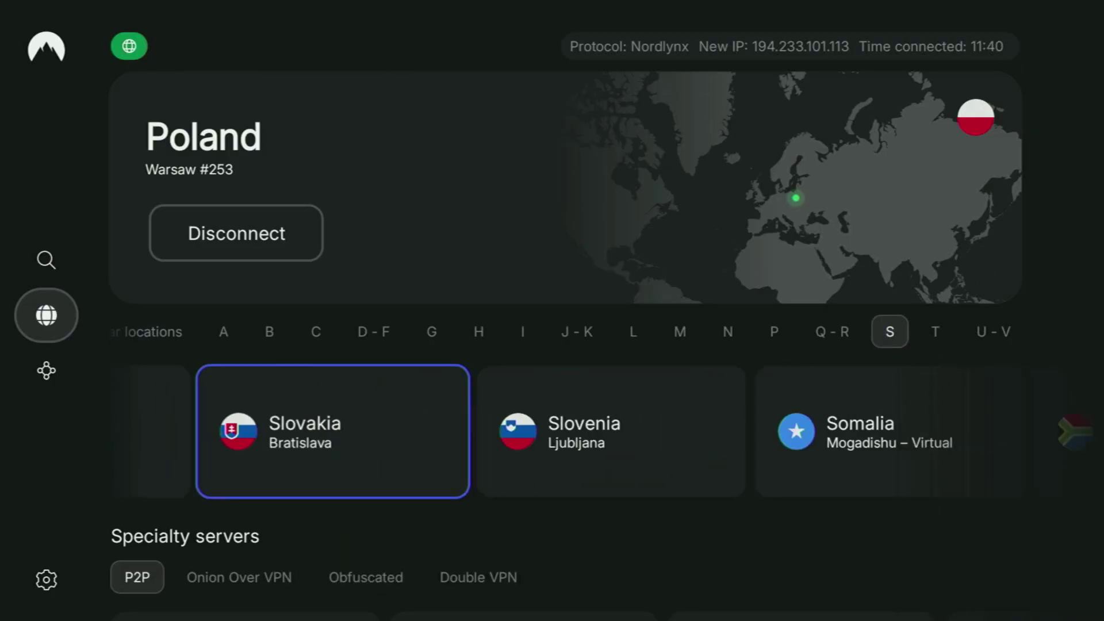
{"action": "key", "text": "Right"}
{"action": "key", "text": "Right"}
{"action": "key", "text": "Right"}
{"action": "key", "text": "Right"}
{"action": "key", "text": "Right"}
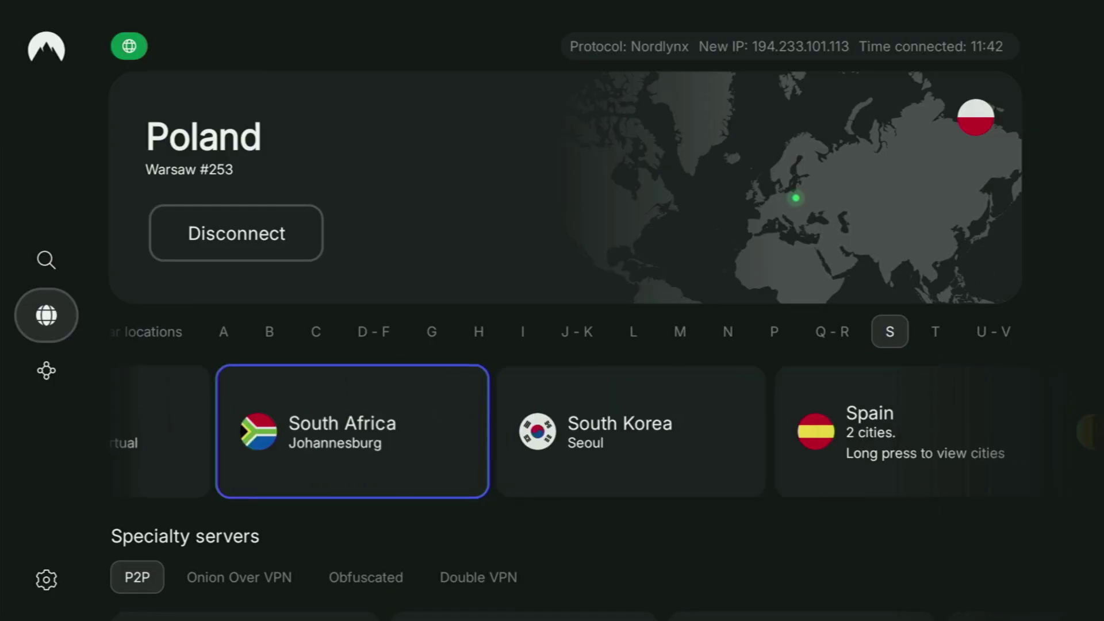
{"action": "key", "text": "Right"}
{"action": "key", "text": "Right"}
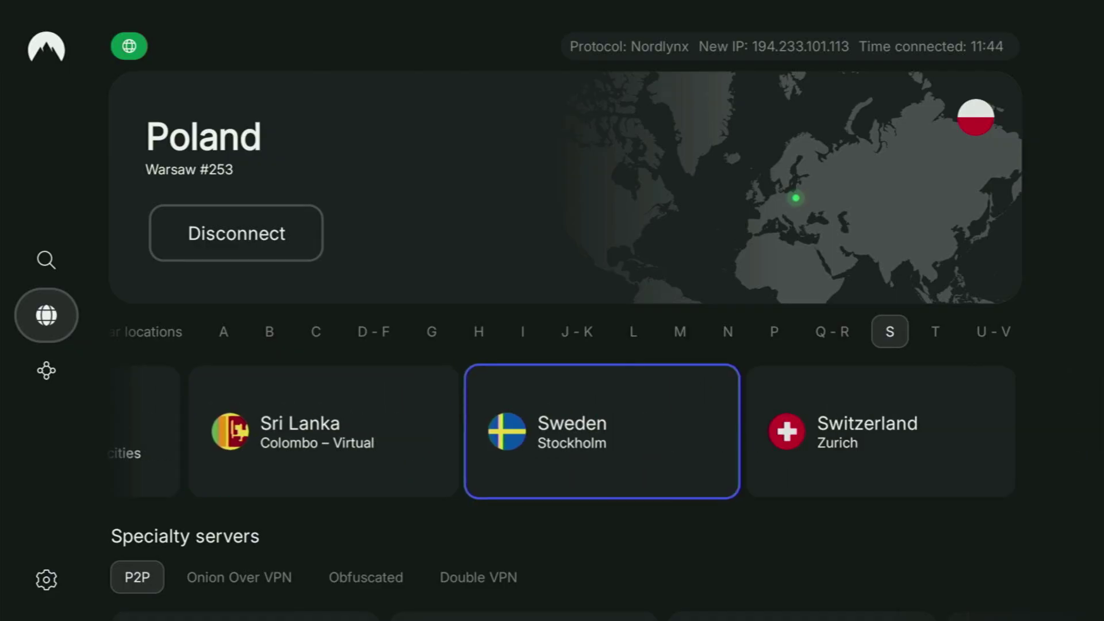
Browse the T countries from Taiwan and Thailand to Trinidad & Tobago, Tunisia and Turkey
{"action": "key", "text": "Right"}
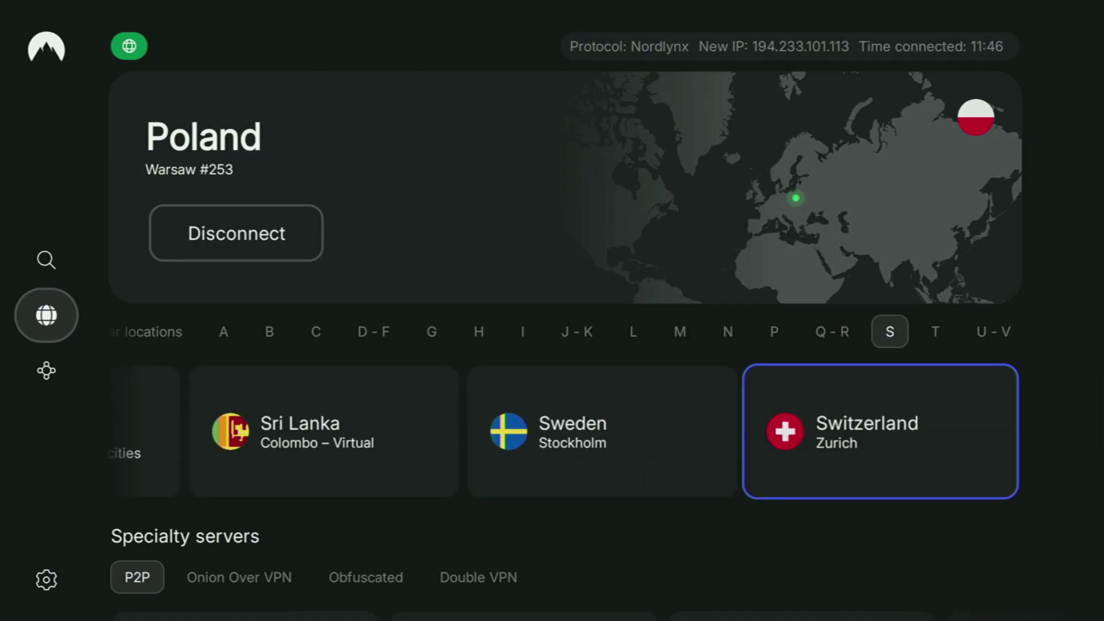
{"action": "key", "text": "Up"}
{"action": "key", "text": "Right"}
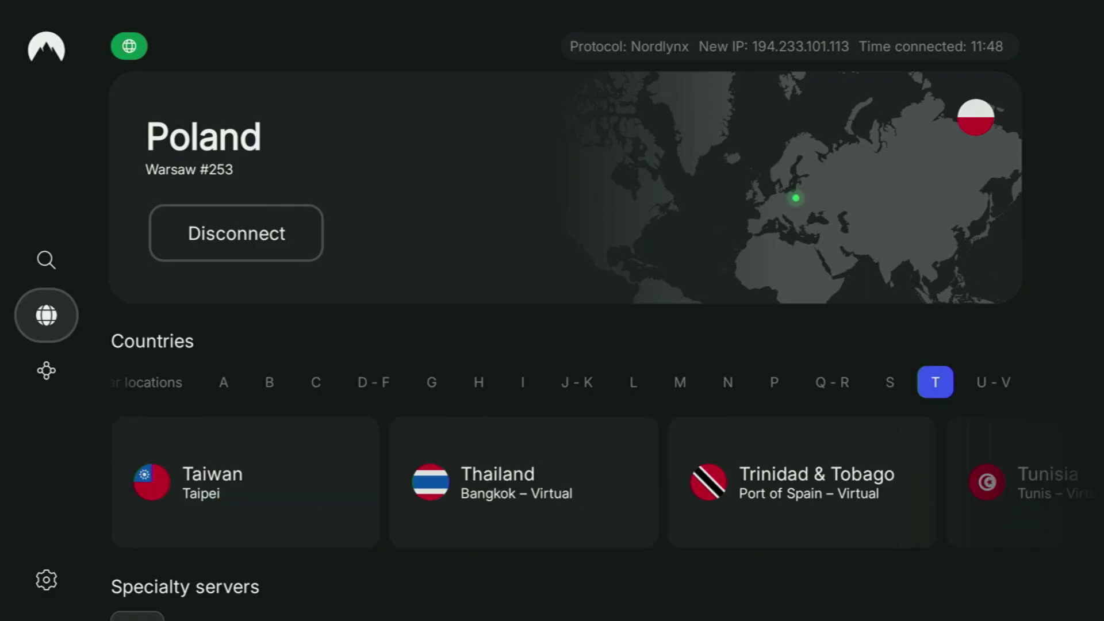
{"action": "key", "text": "Down"}
{"action": "key", "text": "Right"}
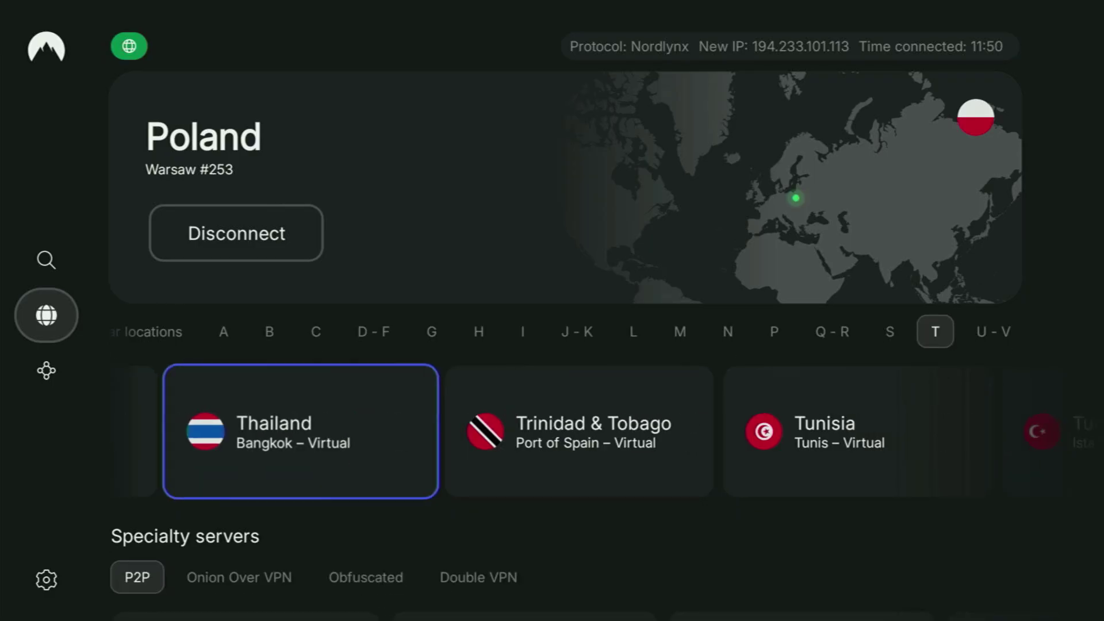
{"action": "key", "text": "Right"}
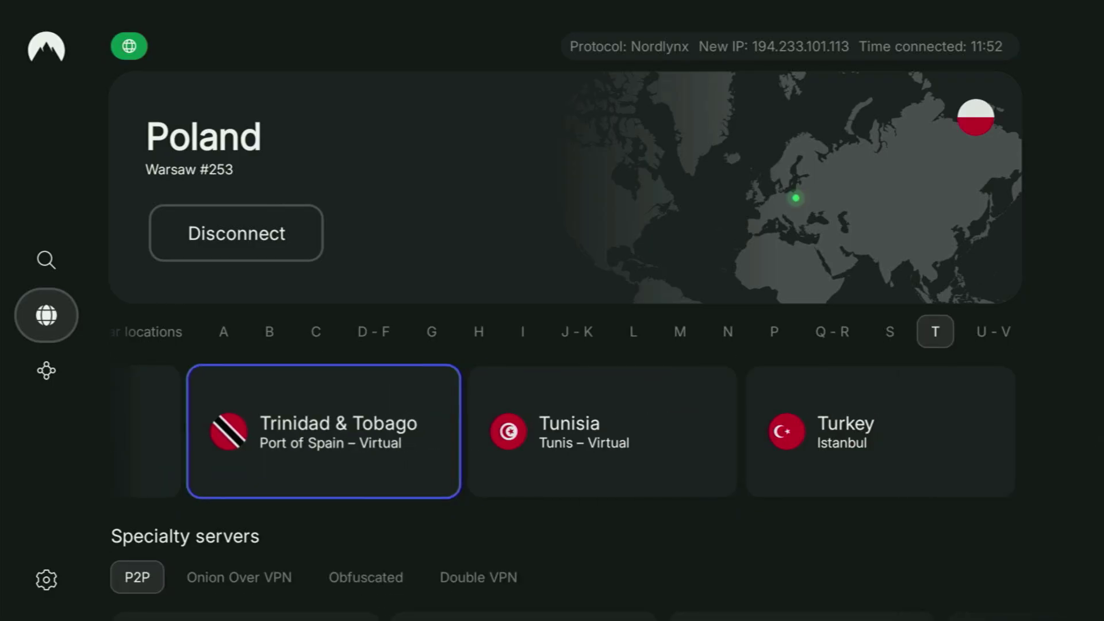
{"action": "key", "text": "Right"}
{"action": "key", "text": "Right"}
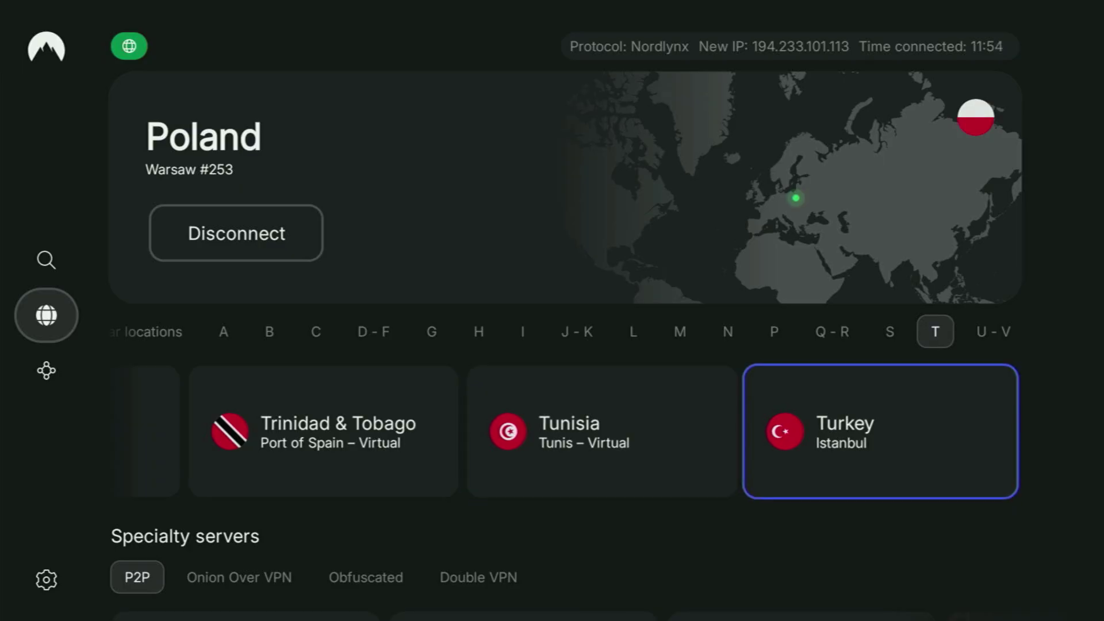
{"action": "key", "text": "Up"}
{"action": "key", "text": "Left"}
{"action": "key", "text": "Left"}
{"action": "key", "text": "Left"}
{"action": "key", "text": "Left"}
{"action": "key", "text": "Left"}
{"action": "key", "text": "Left"}
{"action": "key", "text": "Left"}
{"action": "key", "text": "Left"}
{"action": "key", "text": "Left"}
{"action": "key", "text": "Left"}
{"action": "key", "text": "Left"}
{"action": "key", "text": "Left"}
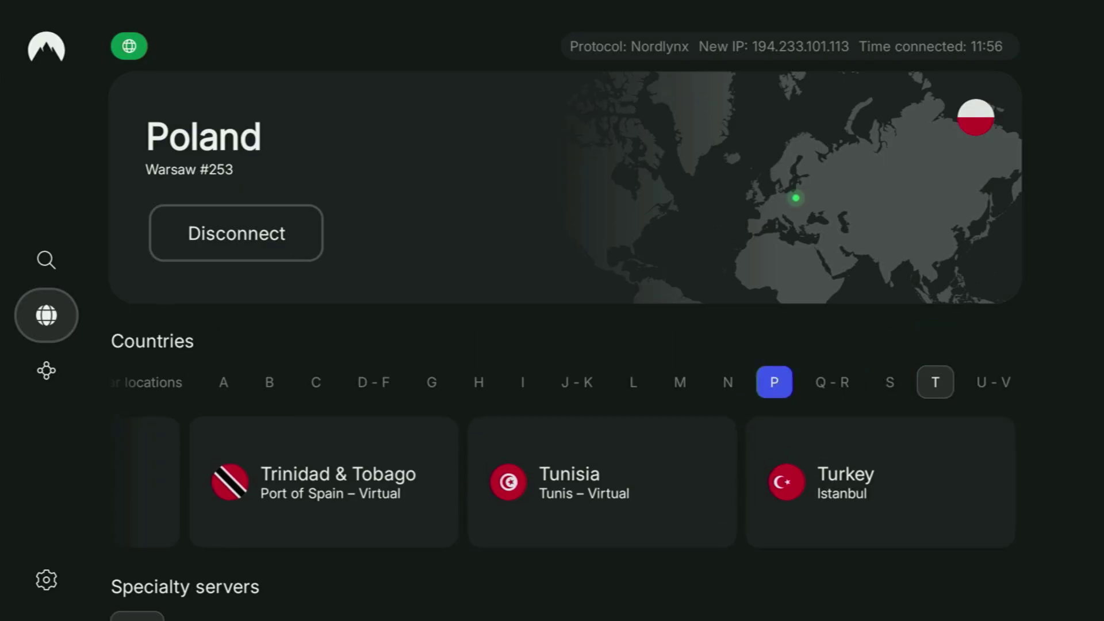
Browse the C and D-F country groups from Denmark and connect the VPN to France
{"action": "key", "text": "Down"}
{"action": "key", "text": "Right"}
{"action": "key", "text": "Up"}
{"action": "key", "text": "Right"}
{"action": "key", "text": "Down"}
{"action": "key", "text": "Right"}
{"action": "key", "text": "Right"}
{"action": "key", "text": "Right"}
{"action": "key", "text": "Right"}
{"action": "key", "text": "Right"}
{"action": "key", "text": "Right"}
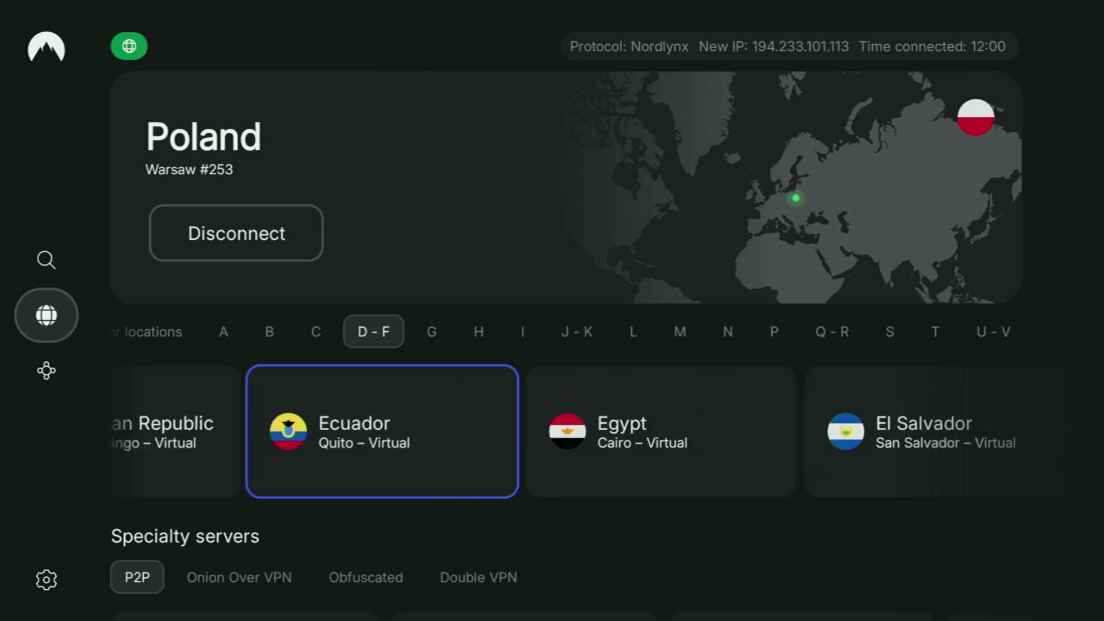
{"action": "key", "text": "Right"}
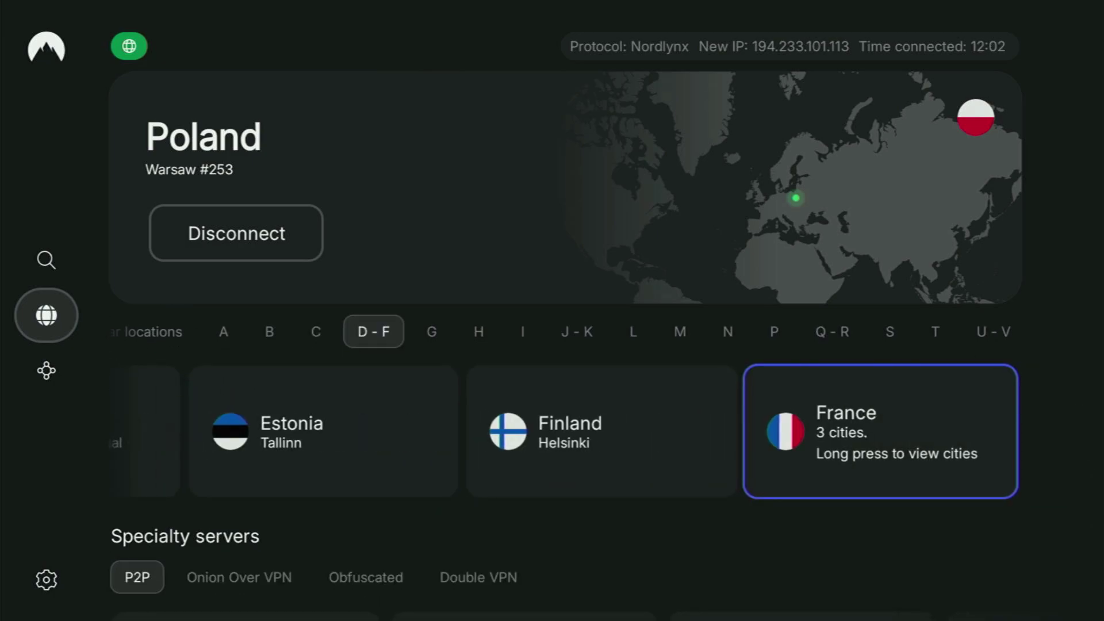
{"action": "key", "text": "Return"}
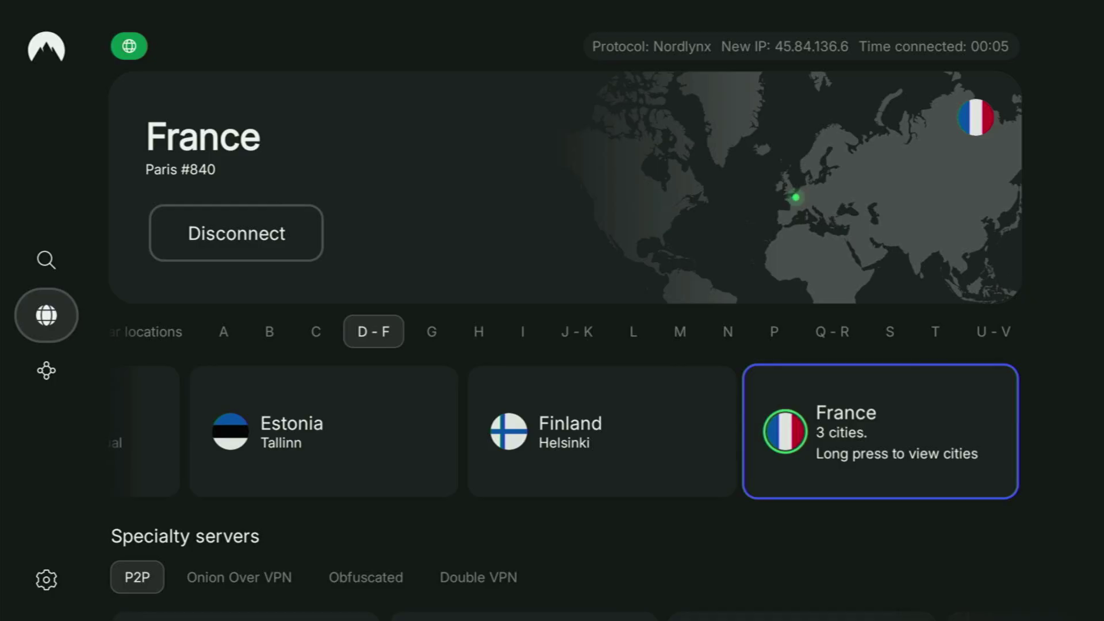
Browse the G countries through Germany, Ghana, Guam and Guatemala
{"action": "key", "text": "Up"}
{"action": "key", "text": "Right"}
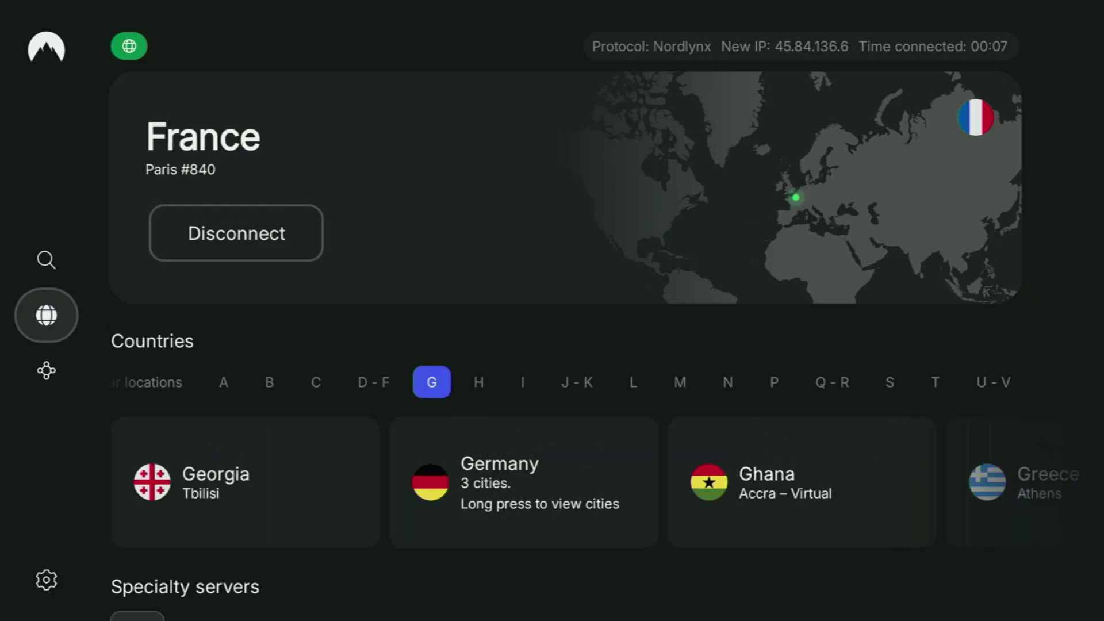
{"action": "key", "text": "Down"}
{"action": "key", "text": "Right"}
{"action": "key", "text": "Right"}
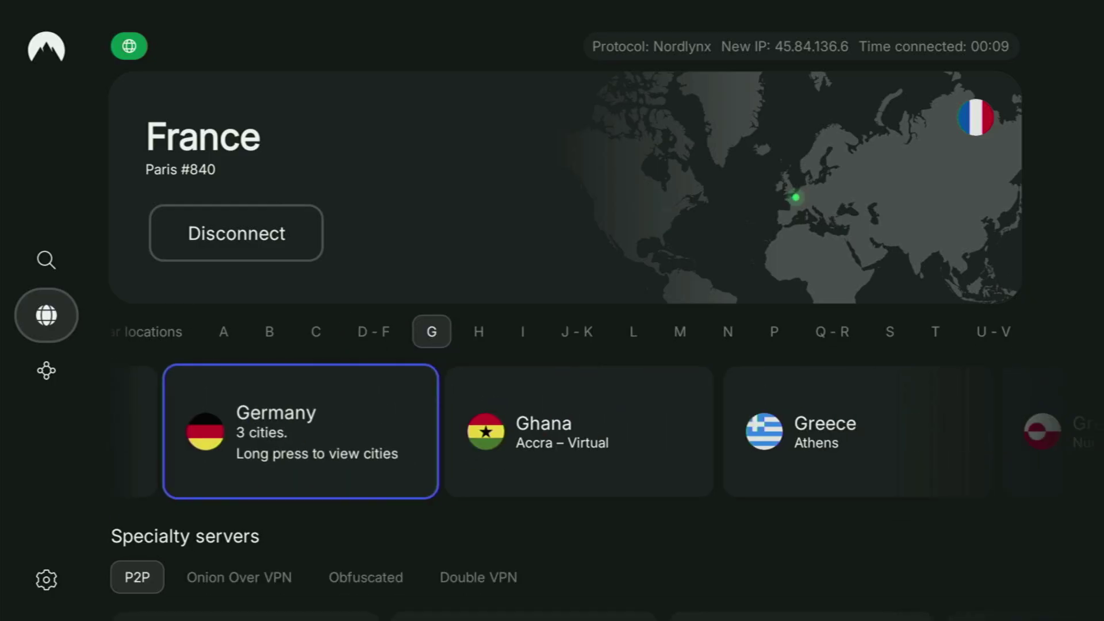
{"action": "key", "text": "Right"}
{"action": "key", "text": "Right"}
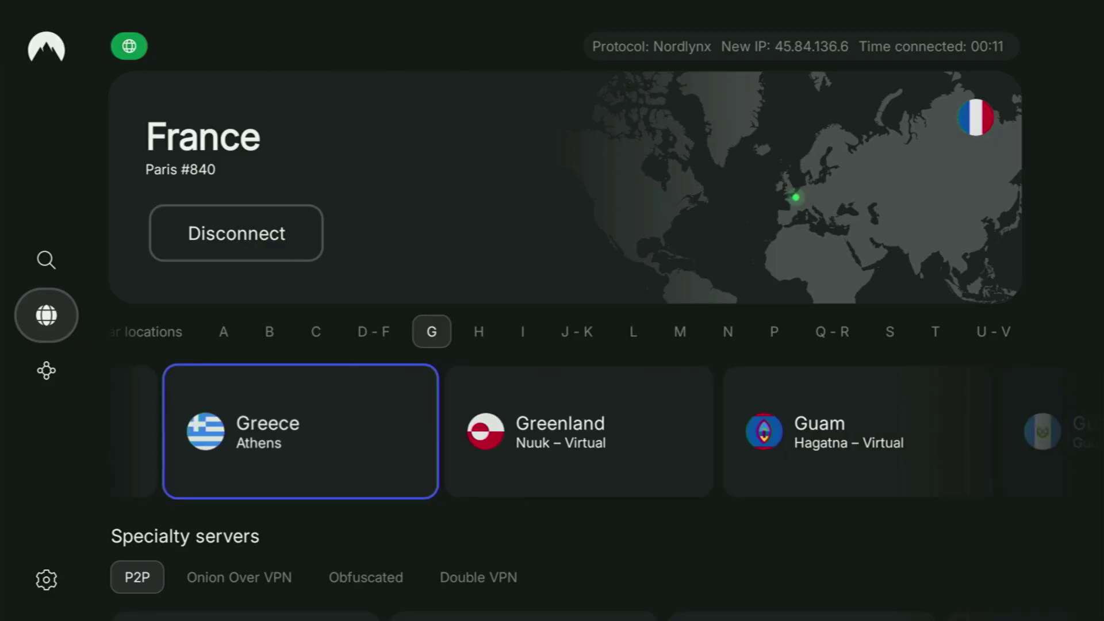
{"action": "key", "text": "Right"}
{"action": "key", "text": "Right"}
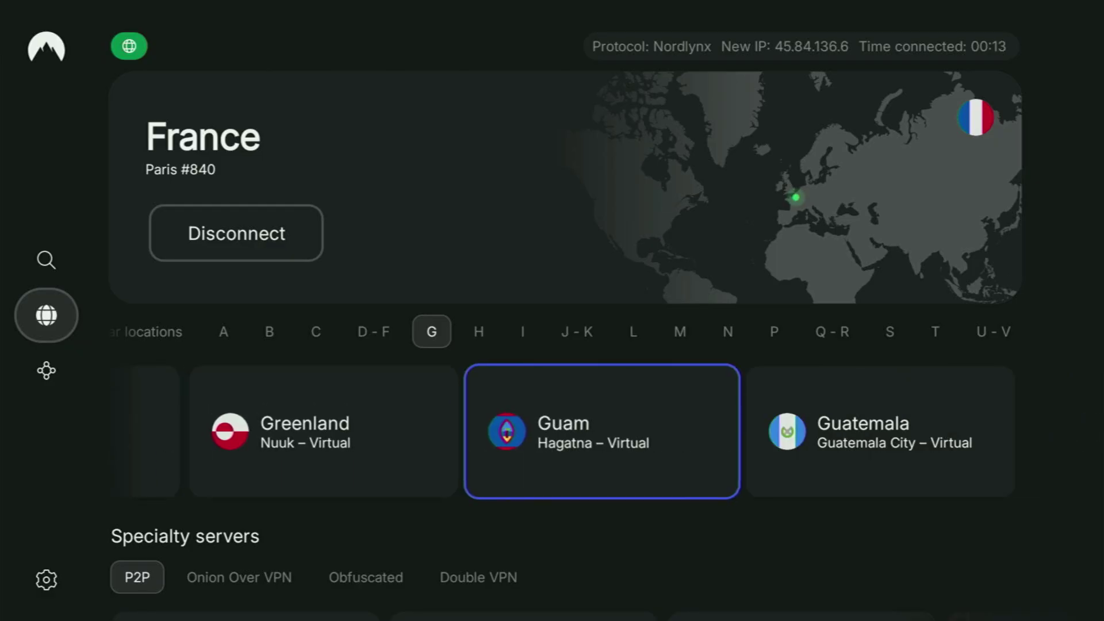
In the H group, connect to Hong Kong, then switch the connection to Hungary
{"action": "key", "text": "Up"}
{"action": "key", "text": "Right"}
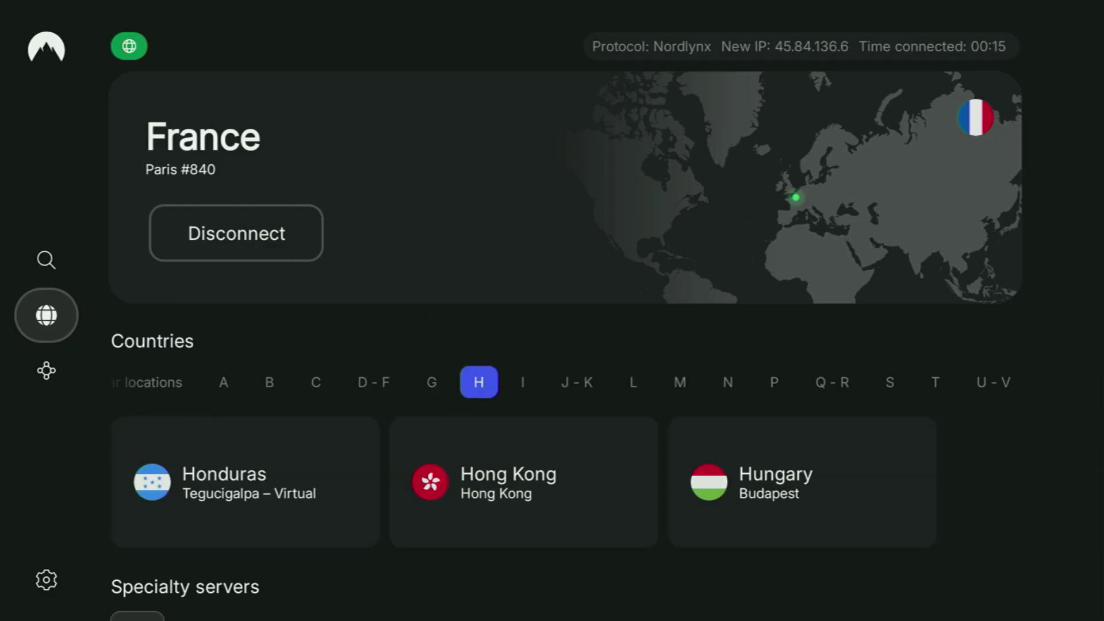
{"action": "key", "text": "Down"}
{"action": "key", "text": "Right"}
{"action": "key", "text": "Return"}
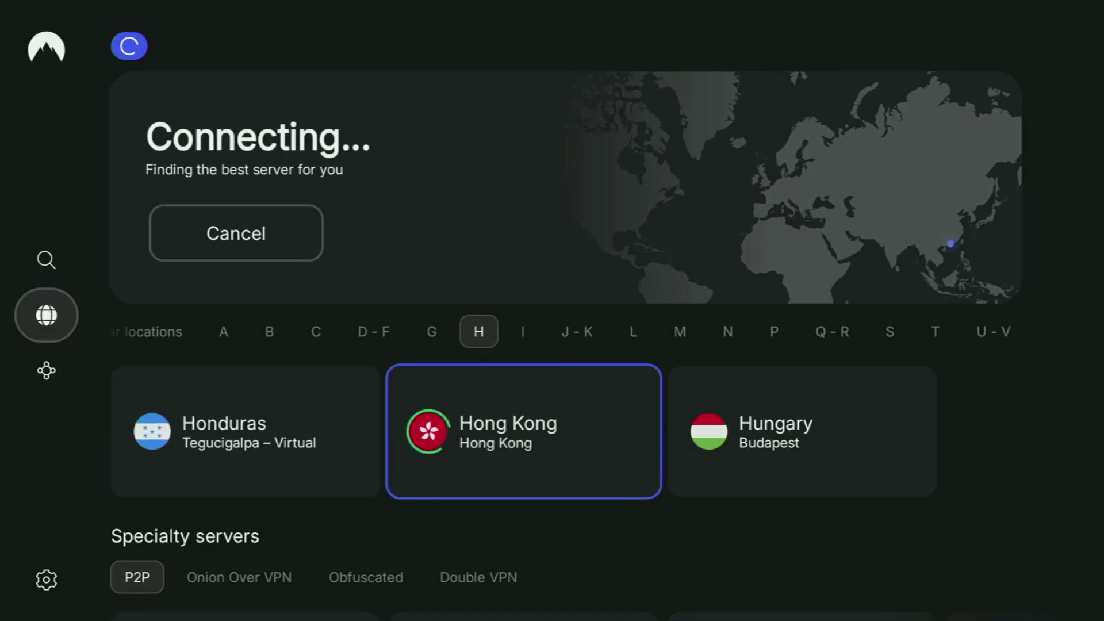
{"action": "key", "text": "Right"}
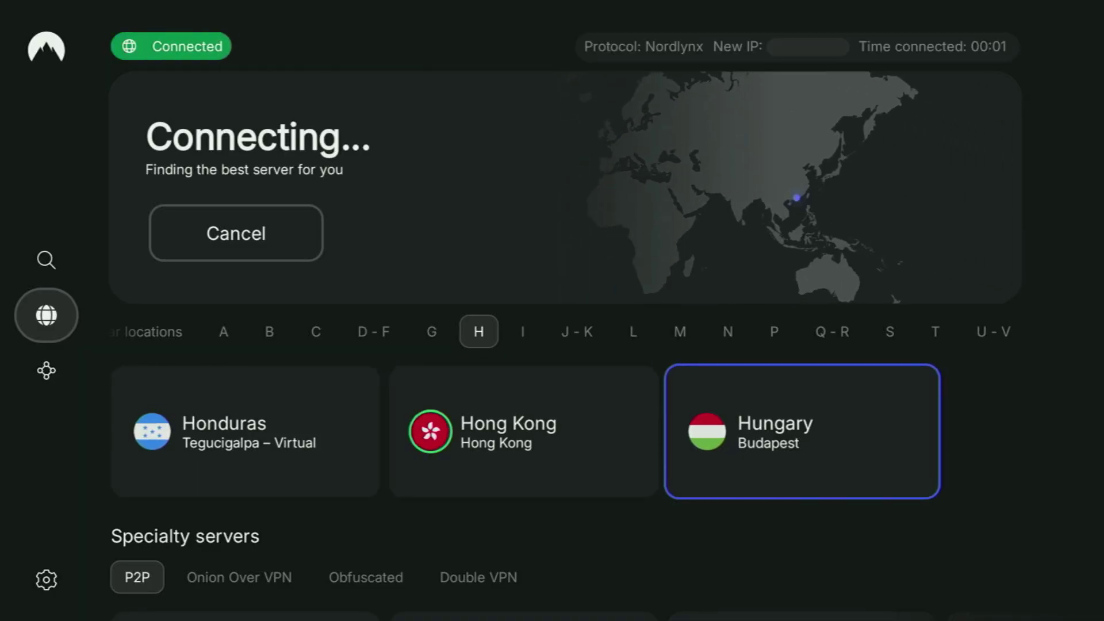
{"action": "key", "text": "Return"}
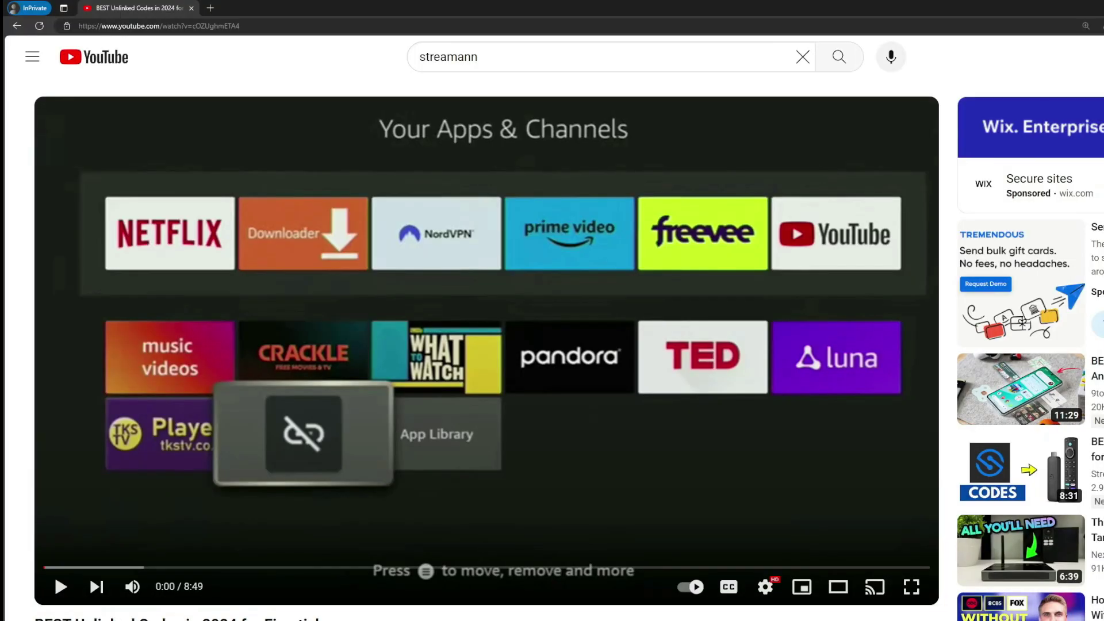
{"action": "scroll", "coordinate": [368, 403], "scroll_direction": "down", "scroll_amount": 7}
Expand the video description, scroll to the pinned comment, and open its topvpnoffer.com link in a new tab
{"action": "left_click", "coordinate": [377, 352]}
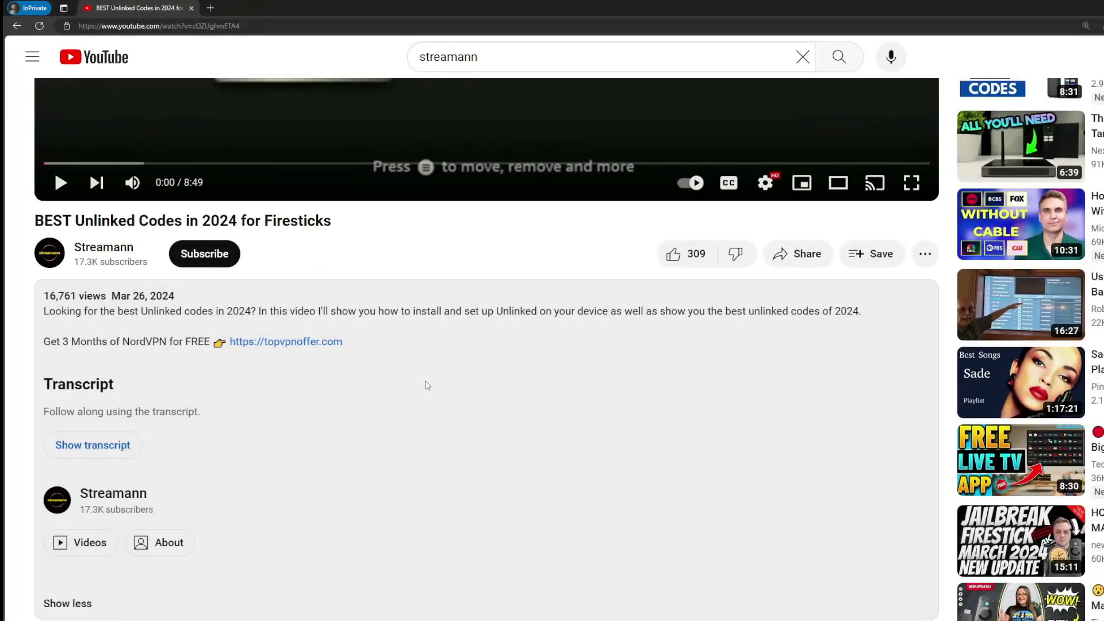
{"action": "scroll", "coordinate": [275, 370], "scroll_direction": "down", "scroll_amount": 5}
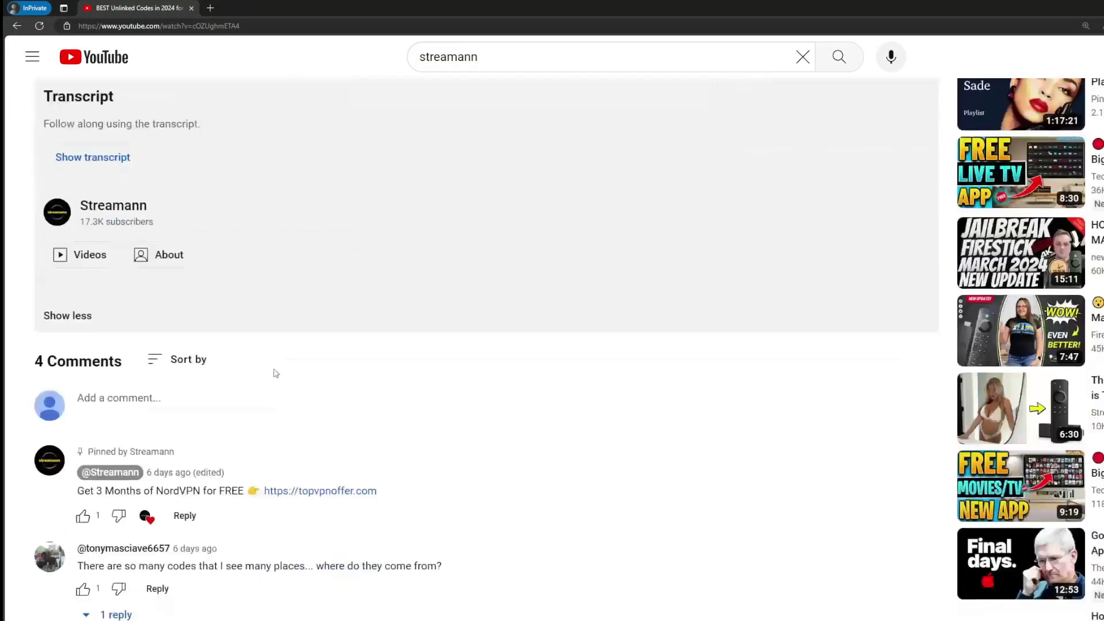
{"action": "left_click_drag", "start_coordinate": [378, 496], "coordinate": [264, 495]}
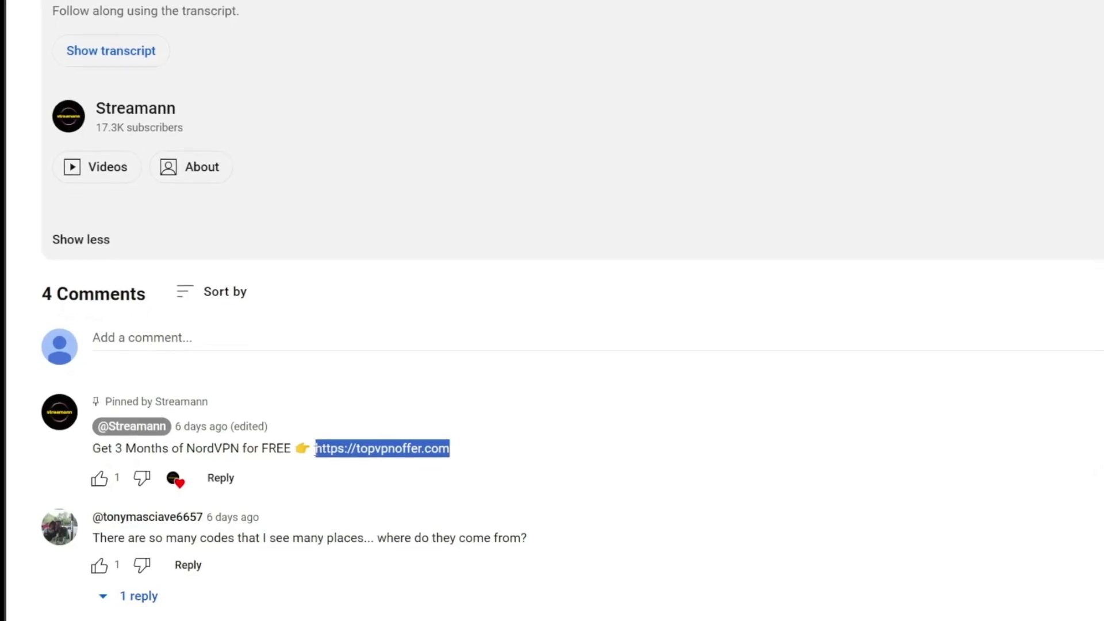
{"action": "left_click", "coordinate": [431, 448]}
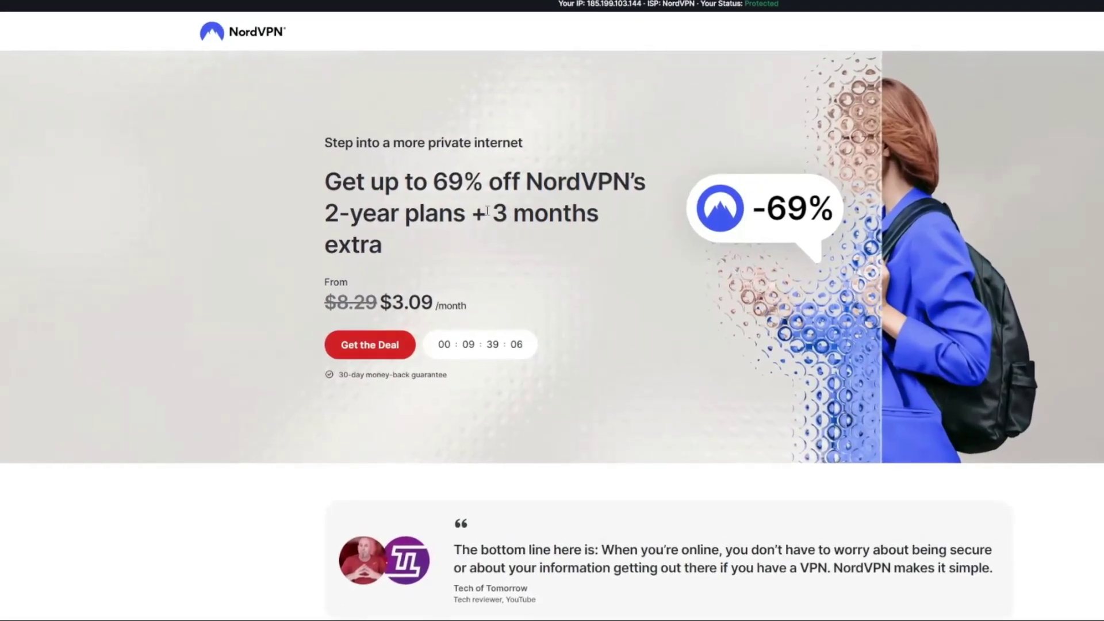
Select the '3 months extra' text in the up-to-69%-off 2-year plan headline
{"action": "left_click_drag", "start_coordinate": [488, 211], "coordinate": [604, 246]}
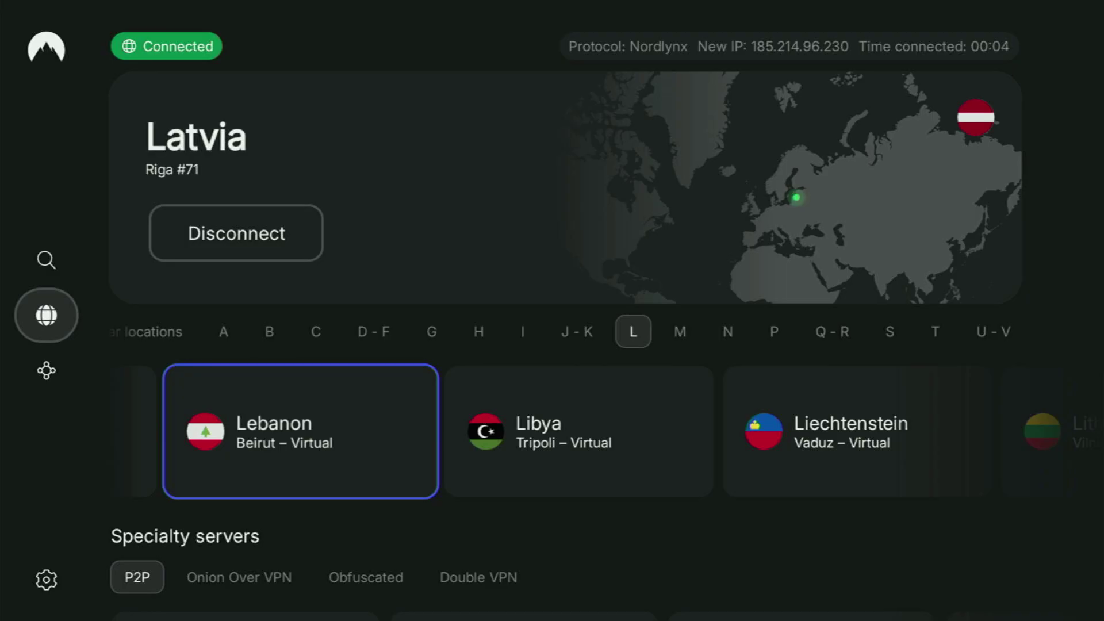
Browse the Libya, Liechtenstein and Lithuania cards, then switch the country list to M
{"action": "key", "text": "Right"}
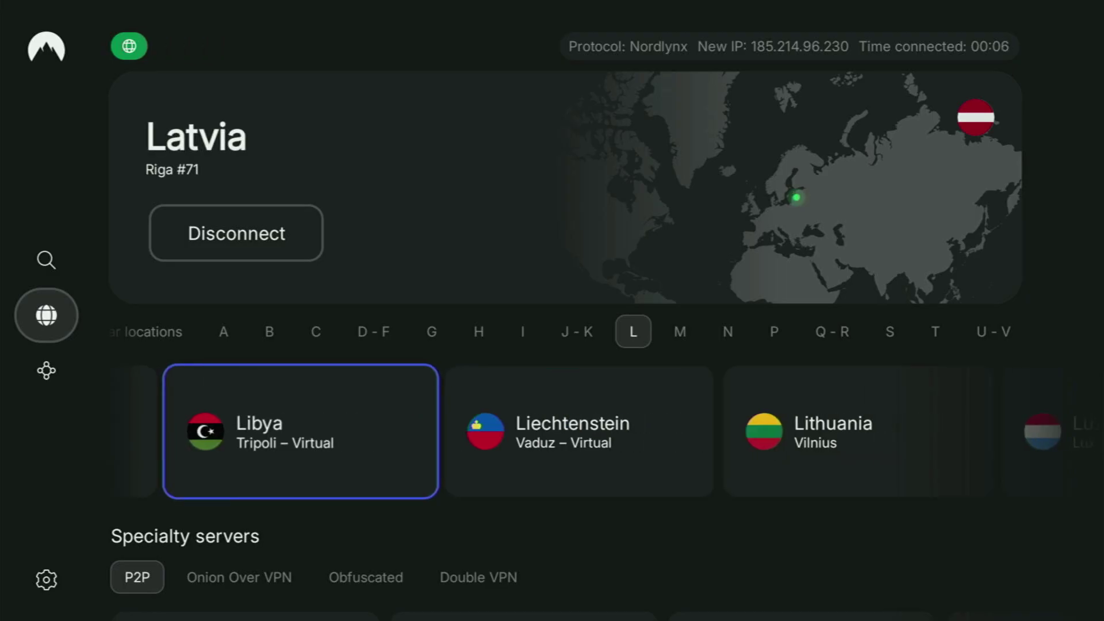
{"action": "key", "text": "Right"}
{"action": "key", "text": "Right"}
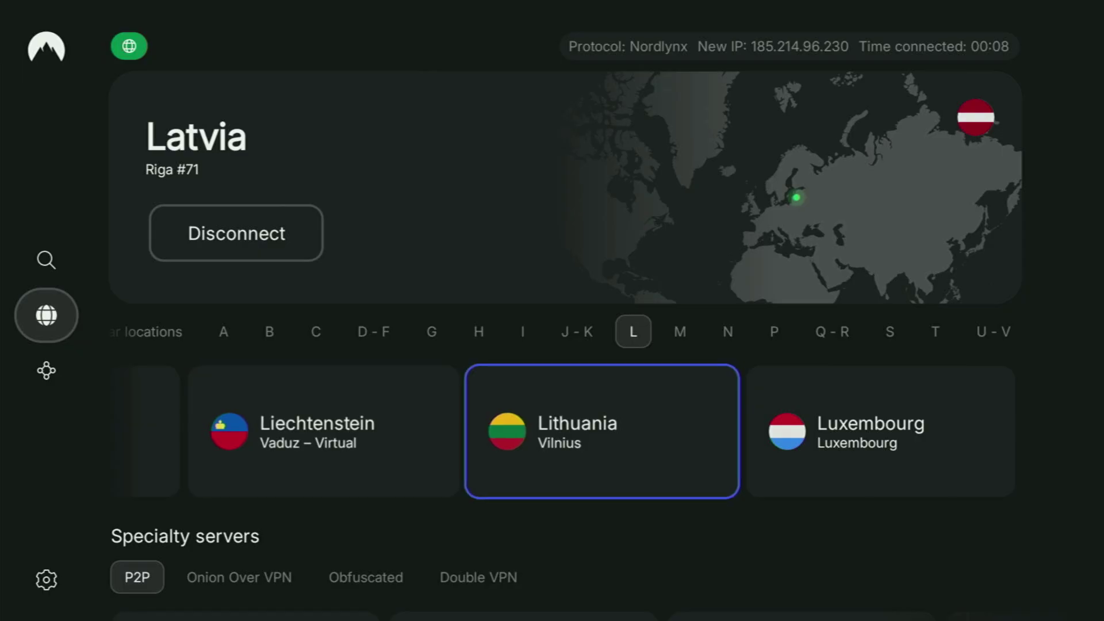
{"action": "key", "text": "Right"}
{"action": "key", "text": "Up"}
{"action": "key", "text": "Right"}
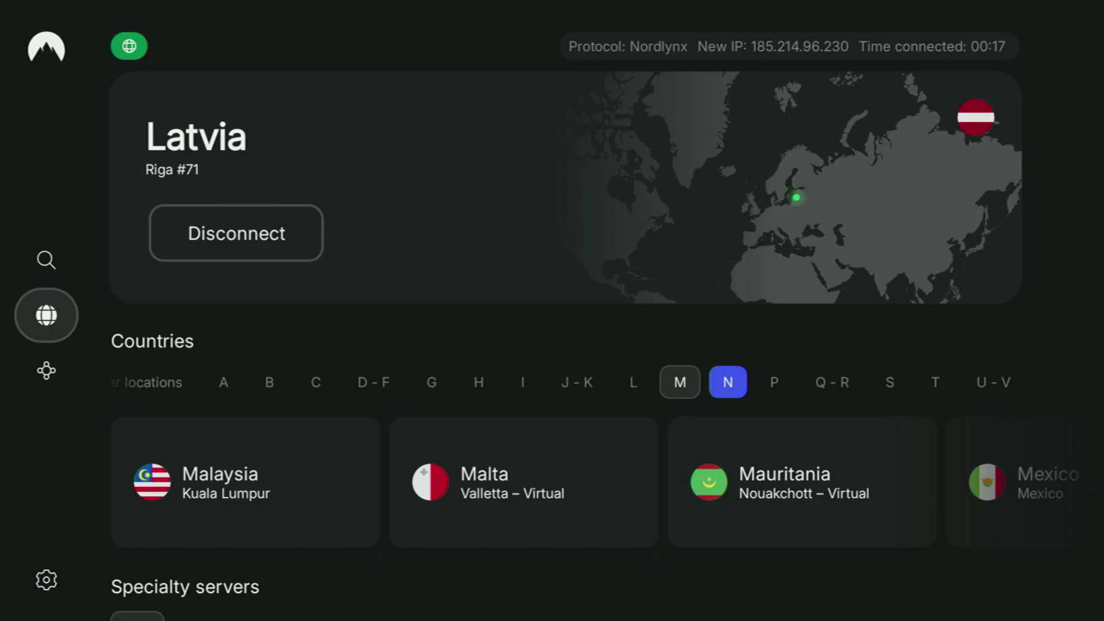
{"action": "key", "text": "Down"}
Browse Malta through Morocco, then leave NordVPN for the Fire TV home screen
{"action": "key", "text": "Right"}
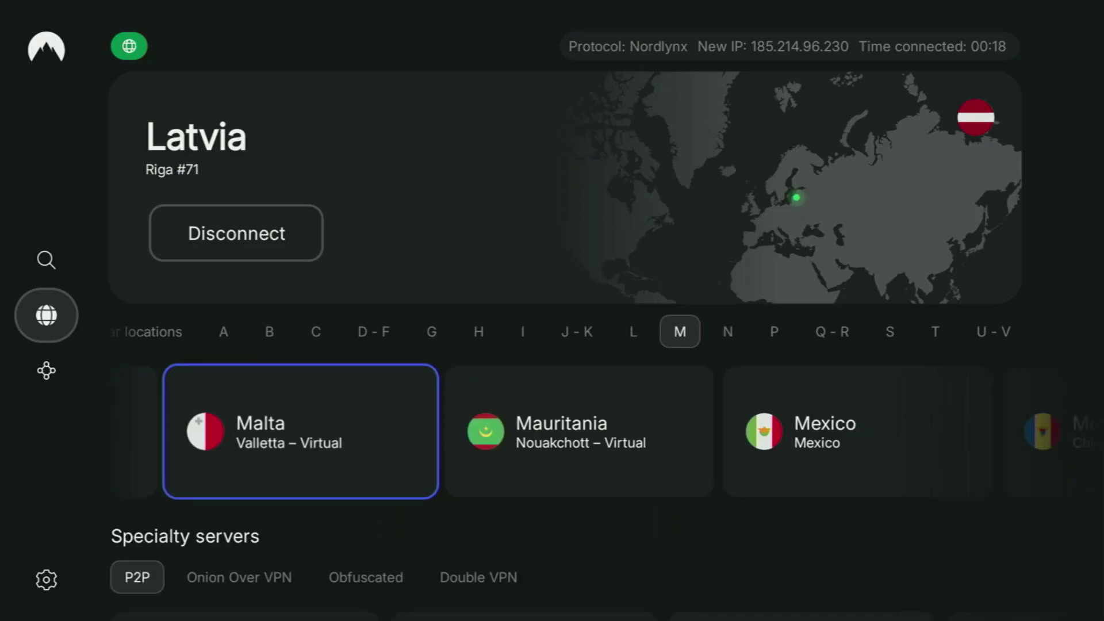
{"action": "key", "text": "Right"}
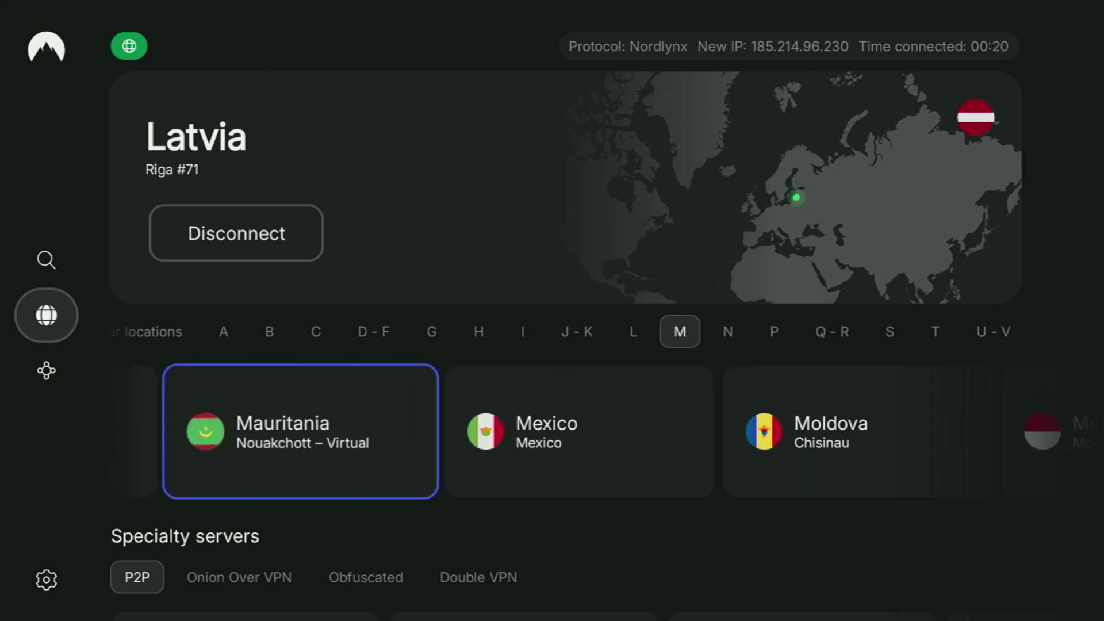
{"action": "key", "text": "Right"}
{"action": "key", "text": "Right"}
{"action": "key", "text": "Right"}
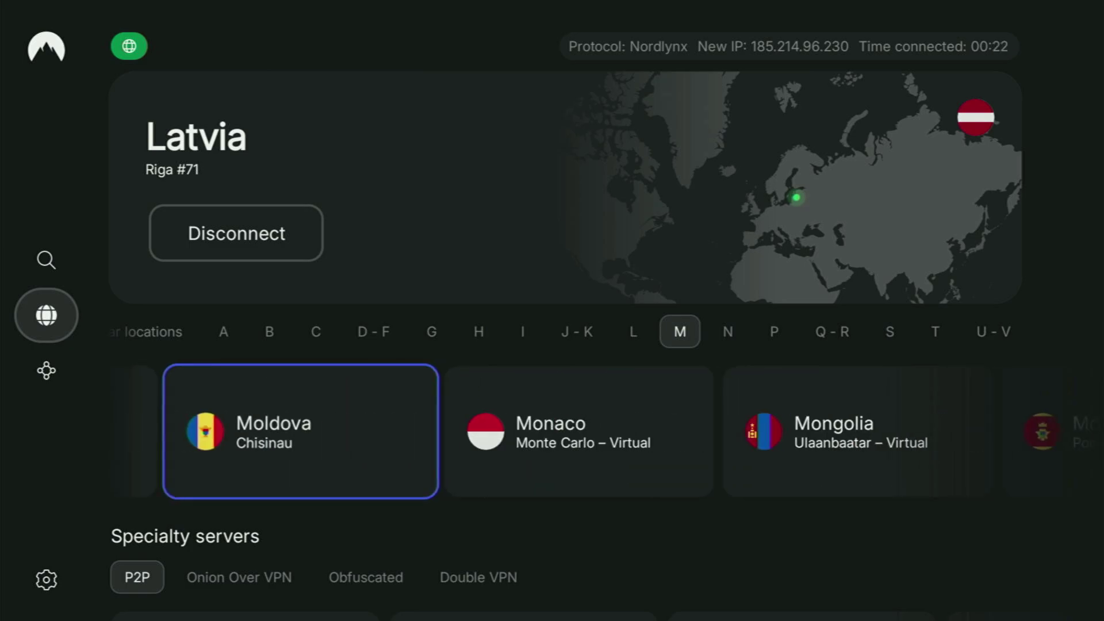
{"action": "key", "text": "Right"}
{"action": "key", "text": "Right"}
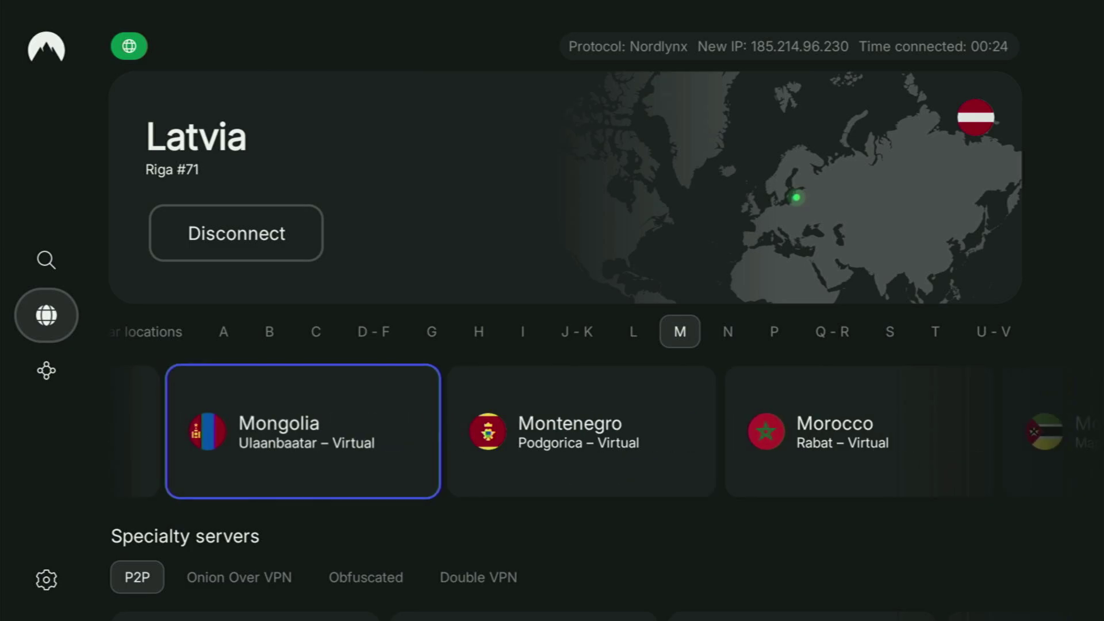
{"action": "key", "text": "Right"}
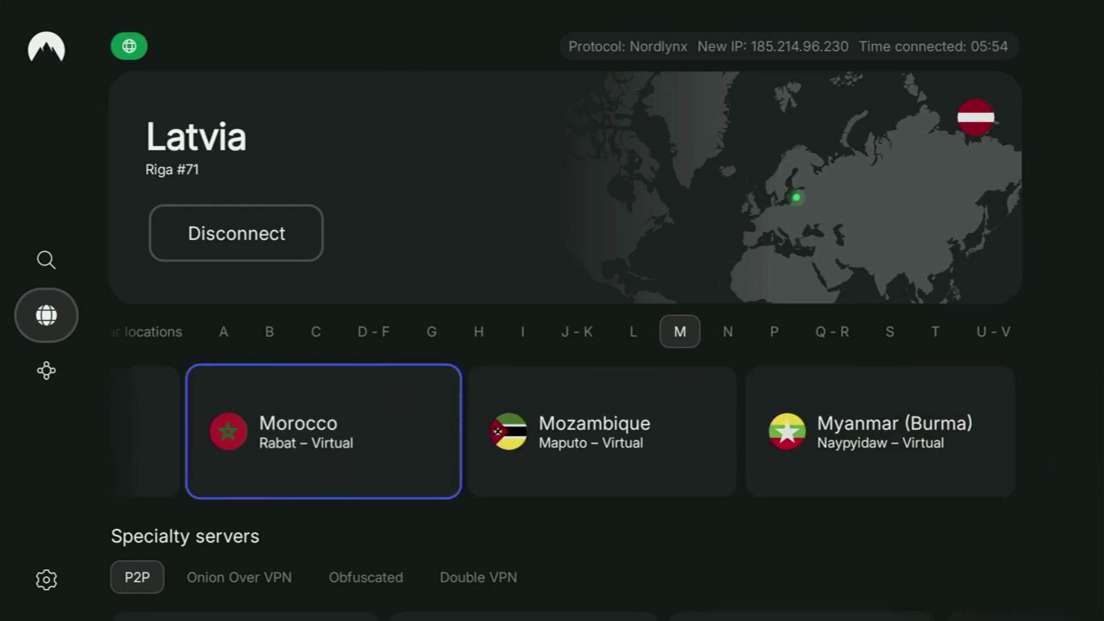
{"action": "key", "text": "Home"}
{"action": "key", "text": "Right"}
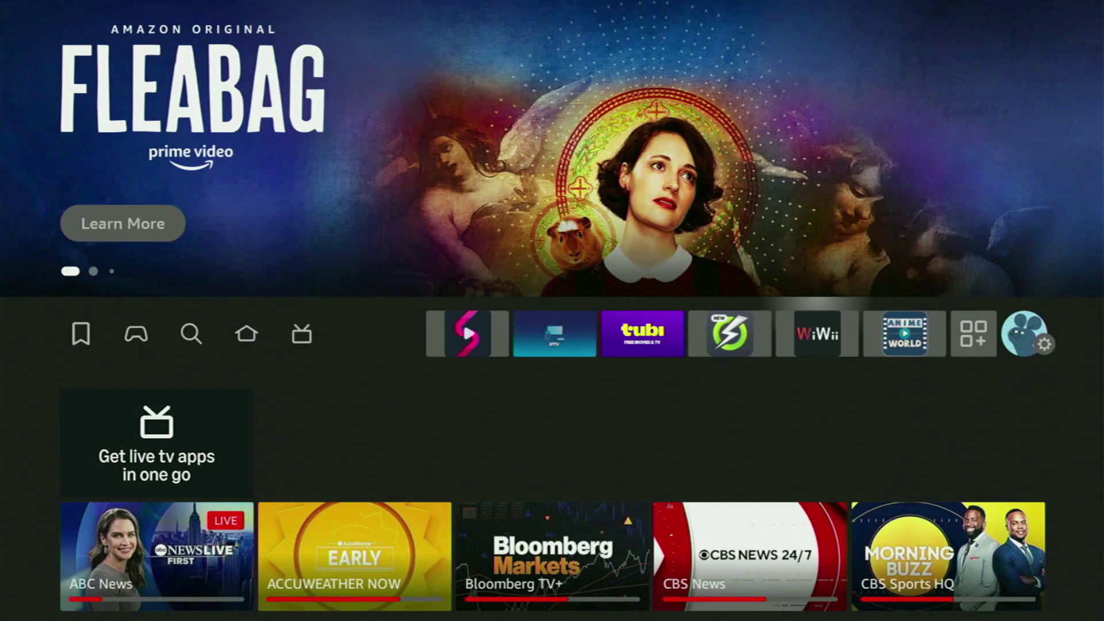
Launch Downloader from Your Apps & Channels
{"action": "key", "text": "Right"}
{"action": "key", "text": "Right"}
{"action": "key", "text": "Right"}
{"action": "key", "text": "Right"}
{"action": "key", "text": "Right"}
{"action": "key", "text": "Right"}
{"action": "key", "text": "Right"}
{"action": "key", "text": "Return"}
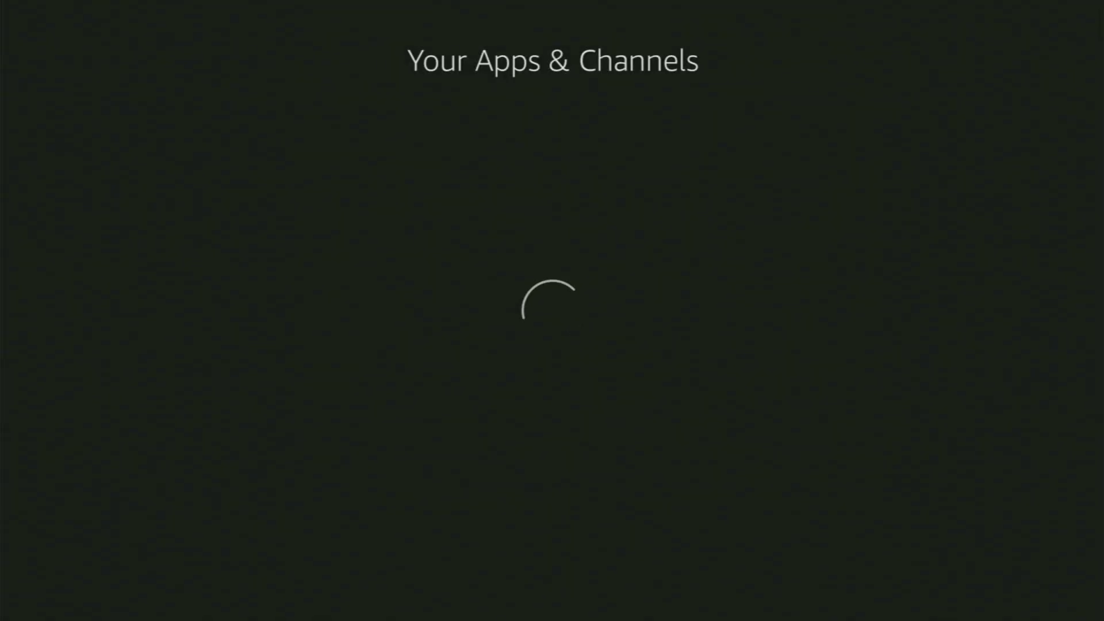
{"action": "key", "text": "Down"}
{"action": "key", "text": "Down"}
{"action": "key", "text": "Right"}
{"action": "key", "text": "Right"}
{"action": "key", "text": "Right"}
{"action": "key", "text": "Right"}
{"action": "key", "text": "Right"}
{"action": "key", "text": "Return"}
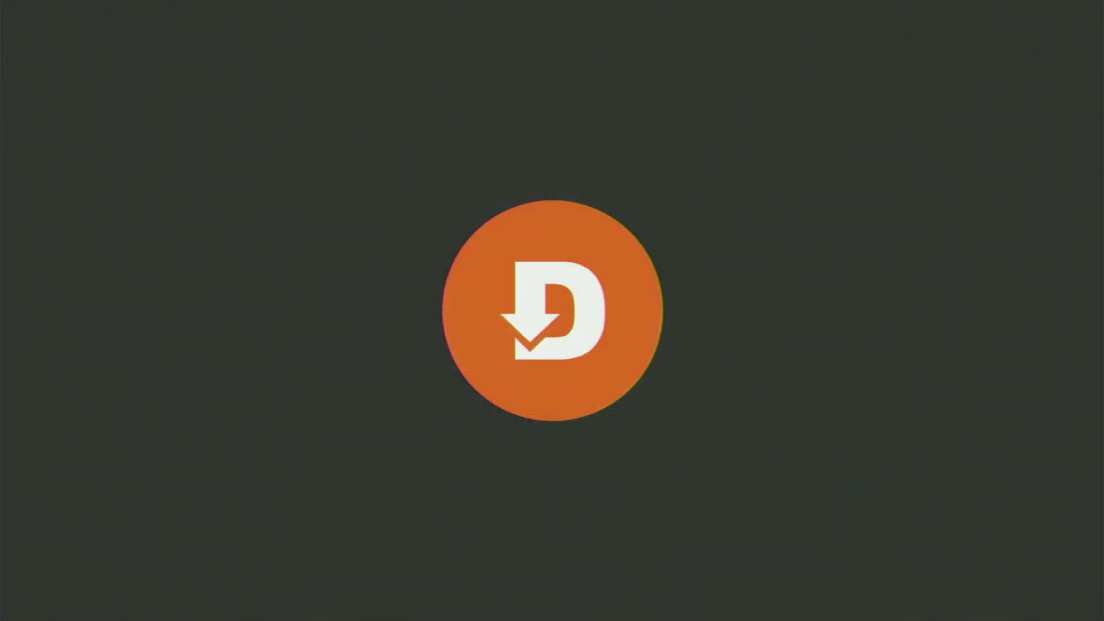
Spell 'applinked' into Downloader's URL field with the on-screen keyboard
{"action": "key", "text": "Up"}
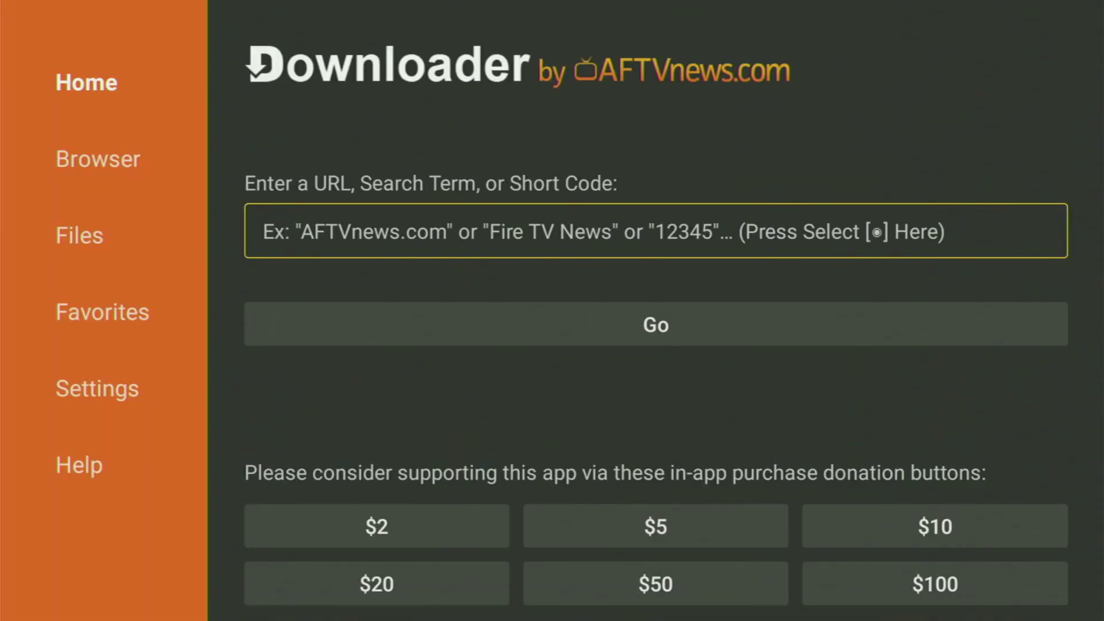
{"action": "key", "text": "Return"}
{"action": "key", "text": "Return"}
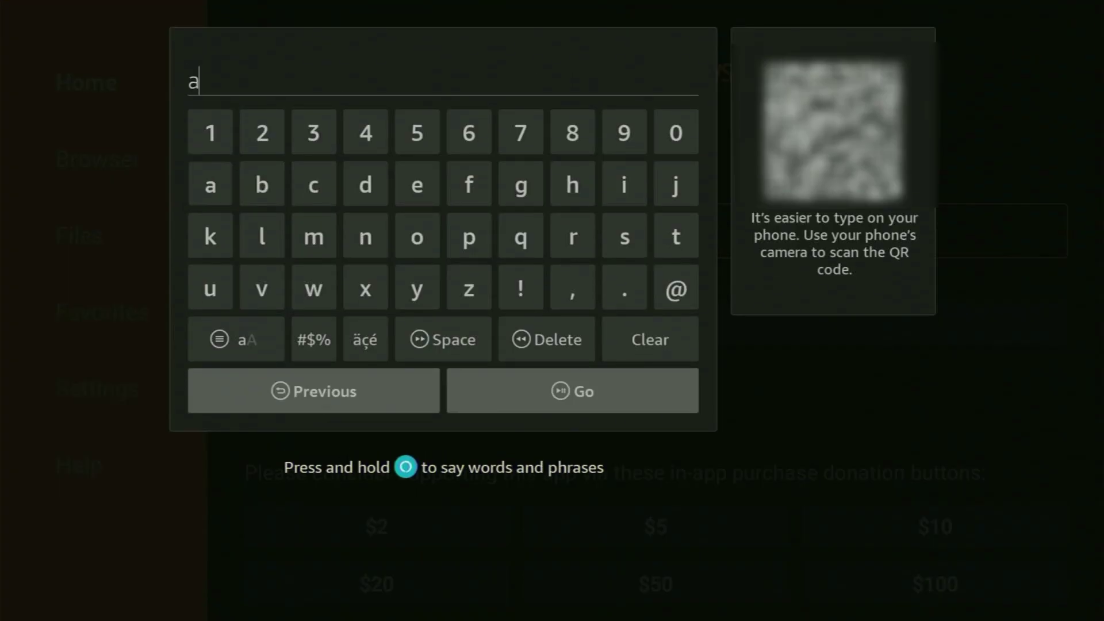
{"action": "key", "text": "Down"}
{"action": "key", "text": "Right"}
{"action": "key", "text": "Right"}
{"action": "key", "text": "Right"}
{"action": "key", "text": "Right"}
{"action": "key", "text": "Right"}
{"action": "key", "text": "Return"}
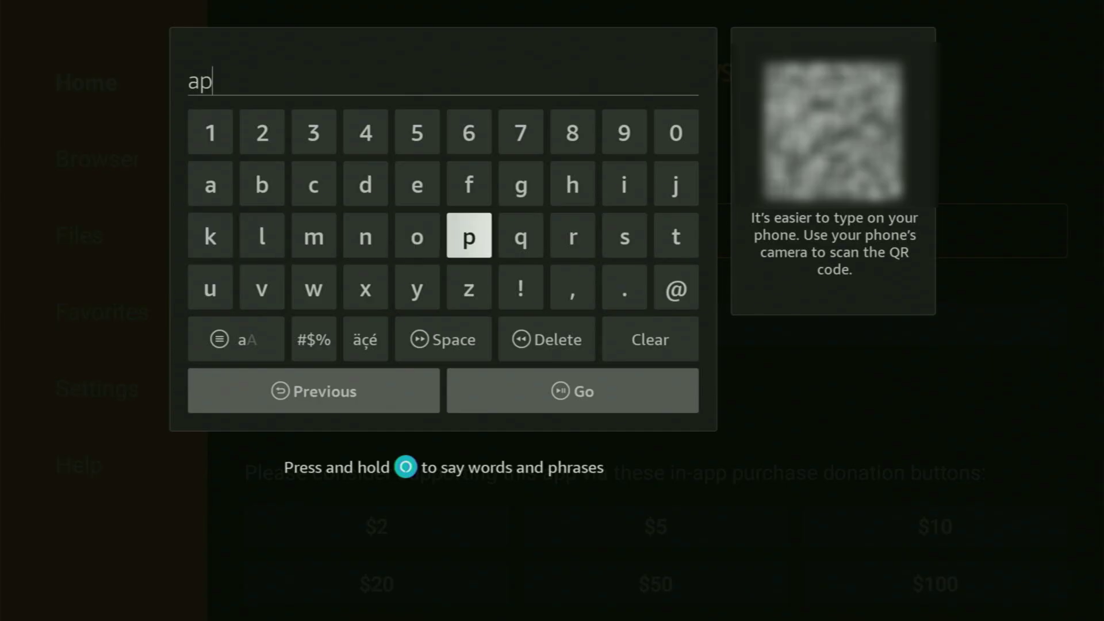
{"action": "key", "text": "Return"}
{"action": "key", "text": "Left"}
{"action": "key", "text": "Left"}
{"action": "key", "text": "Left"}
{"action": "key", "text": "Left"}
{"action": "key", "text": "Return"}
{"action": "key", "text": "Right"}
{"action": "key", "text": "Right"}
{"action": "key", "text": "Right"}
{"action": "key", "text": "Right"}
{"action": "key", "text": "Right"}
{"action": "key", "text": "Right"}
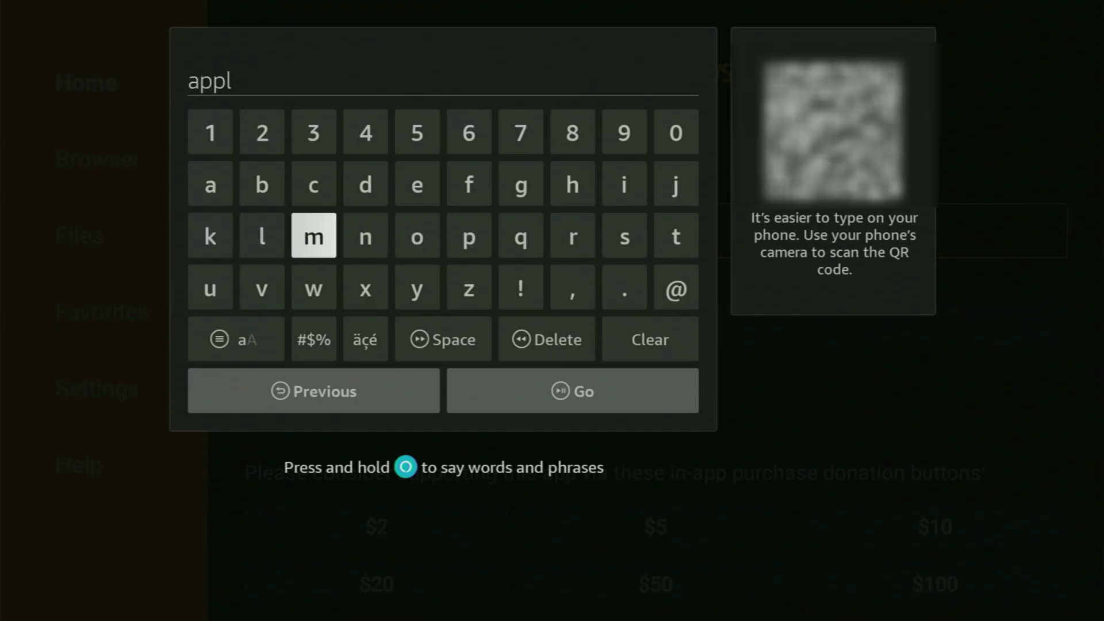
{"action": "key", "text": "Right"}
{"action": "key", "text": "Up"}
{"action": "key", "text": "Return"}
{"action": "key", "text": "Down"}
{"action": "key", "text": "Left"}
{"action": "key", "text": "Left"}
{"action": "key", "text": "Left"}
{"action": "key", "text": "Left"}
{"action": "key", "text": "Left"}
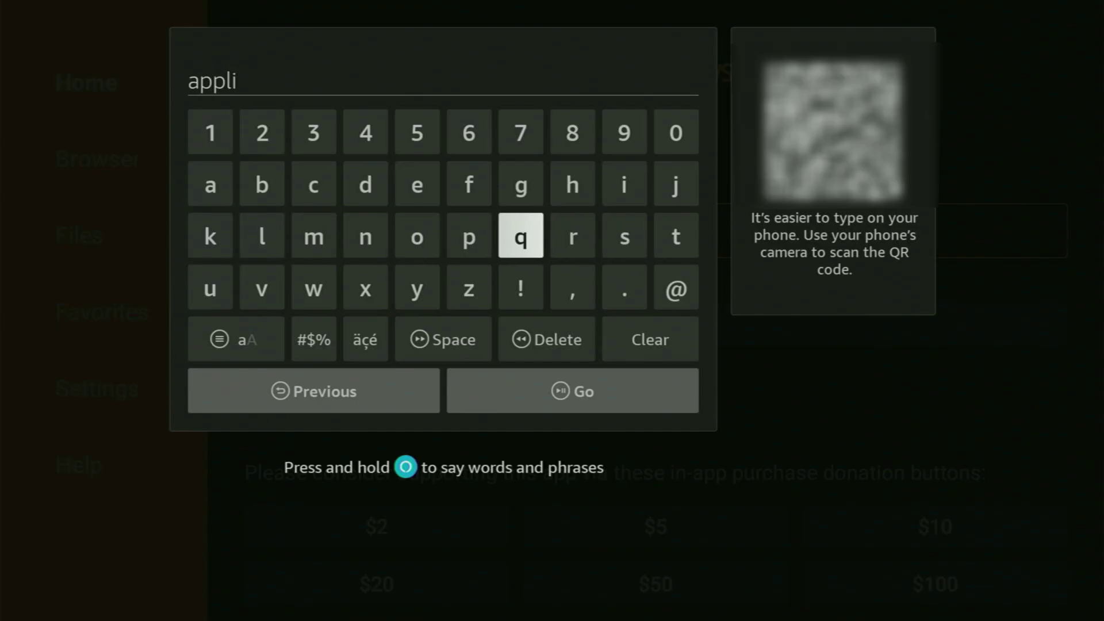
{"action": "key", "text": "Return"}
{"action": "key", "text": "Left"}
{"action": "key", "text": "Left"}
{"action": "key", "text": "Left"}
{"action": "key", "text": "Return"}
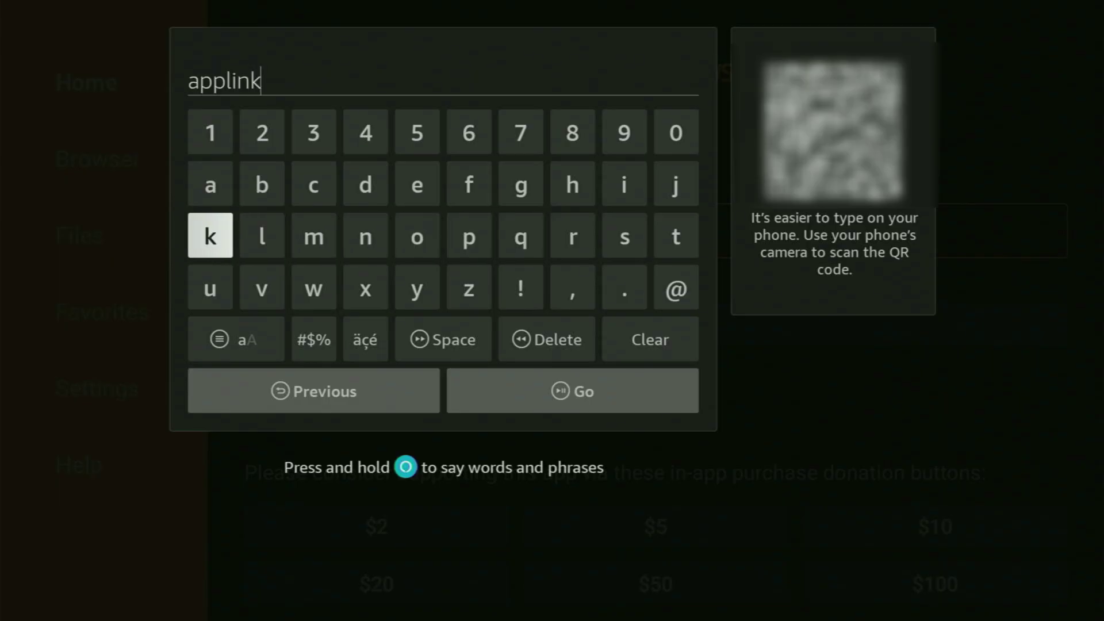
{"action": "key", "text": "Right"}
{"action": "key", "text": "Right"}
{"action": "key", "text": "Right"}
{"action": "key", "text": "Right"}
{"action": "key", "text": "Up"}
{"action": "key", "text": "Return"}
Complete the address as applinked.store by adding the .store ending
{"action": "key", "text": "Left"}
{"action": "key", "text": "Return"}
{"action": "key", "text": "Down"}
{"action": "key", "text": "Down"}
{"action": "key", "text": "Right"}
{"action": "key", "text": "Right"}
{"action": "key", "text": "Right"}
{"action": "key", "text": "Right"}
{"action": "key", "text": "Right"}
{"action": "key", "text": "Return"}
{"action": "key", "text": "Up"}
{"action": "key", "text": "Return"}
{"action": "key", "text": "Right"}
{"action": "key", "text": "Return"}
{"action": "key", "text": "Left"}
{"action": "key", "text": "Left"}
{"action": "key", "text": "Left"}
{"action": "key", "text": "Left"}
{"action": "key", "text": "Left"}
{"action": "key", "text": "Return"}
{"action": "key", "text": "Right"}
{"action": "key", "text": "Right"}
{"action": "key", "text": "Right"}
{"action": "key", "text": "Return"}
{"action": "key", "text": "Up"}
{"action": "key", "text": "Left"}
{"action": "key", "text": "Left"}
{"action": "key", "text": "Left"}
{"action": "key", "text": "Return"}
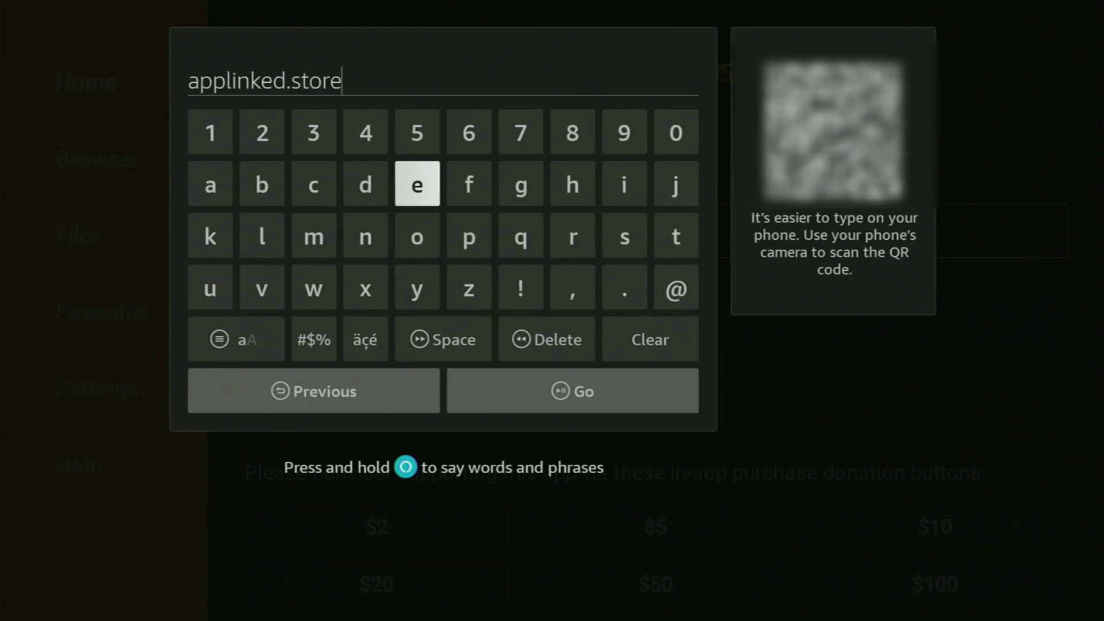
Go to the entered applinked.store address
{"action": "key", "text": "Down"}
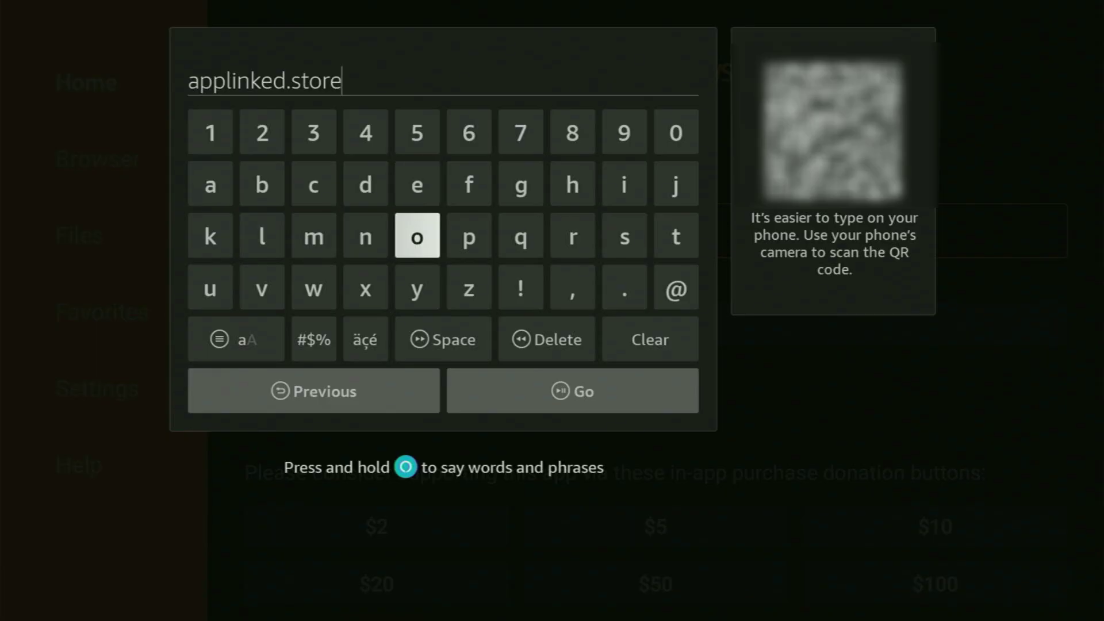
{"action": "key", "text": "Down"}
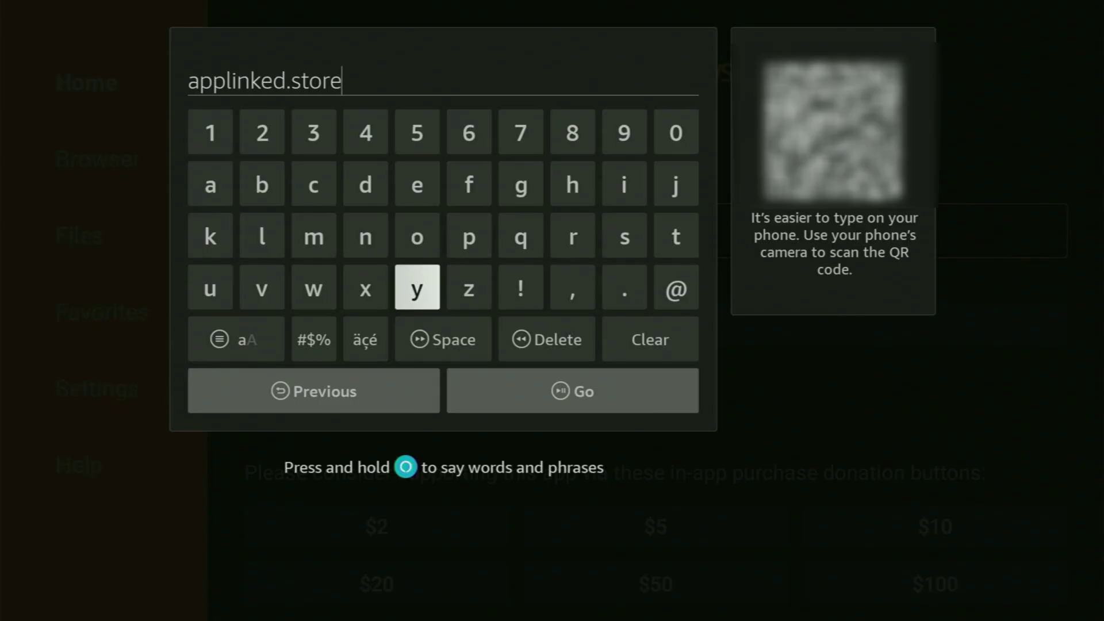
{"action": "key", "text": "Down"}
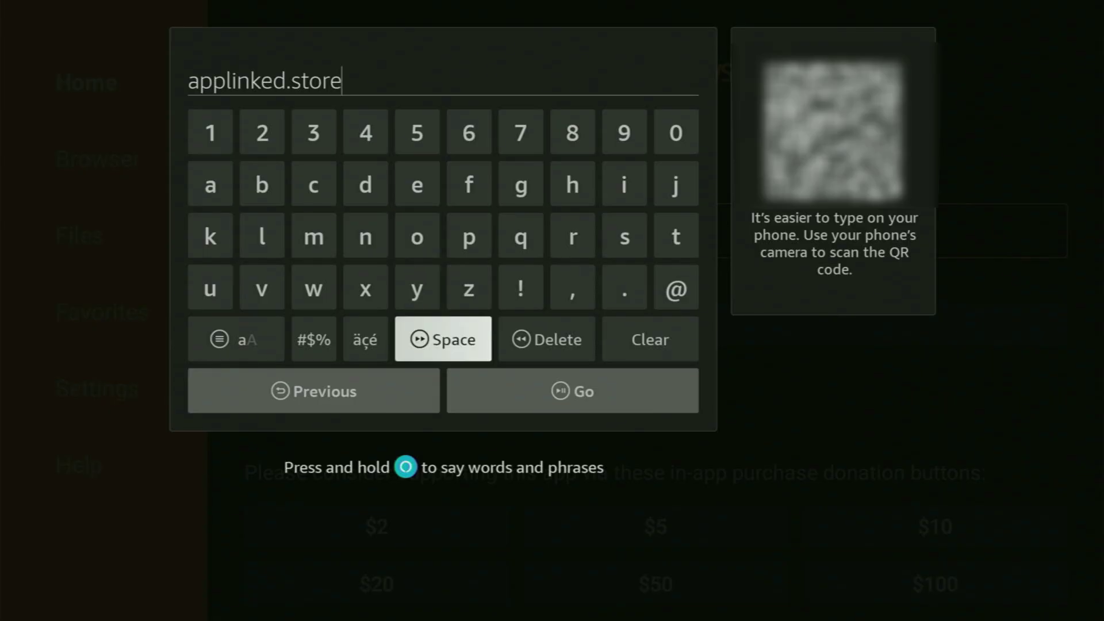
{"action": "key", "text": "Down"}
{"action": "key", "text": "Right"}
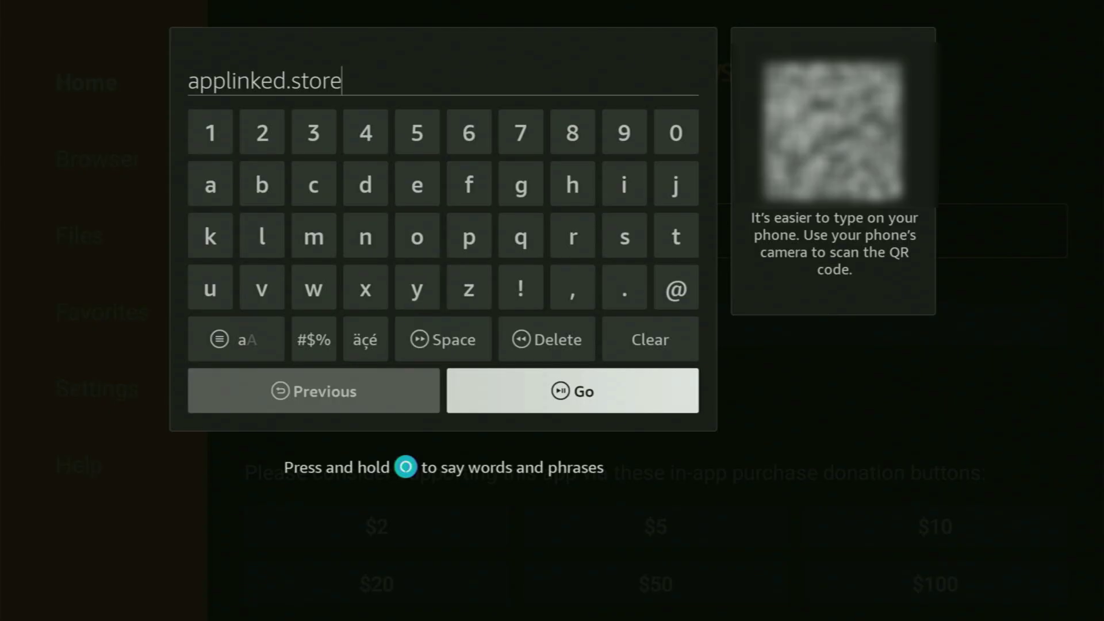
{"action": "key", "text": "Return"}
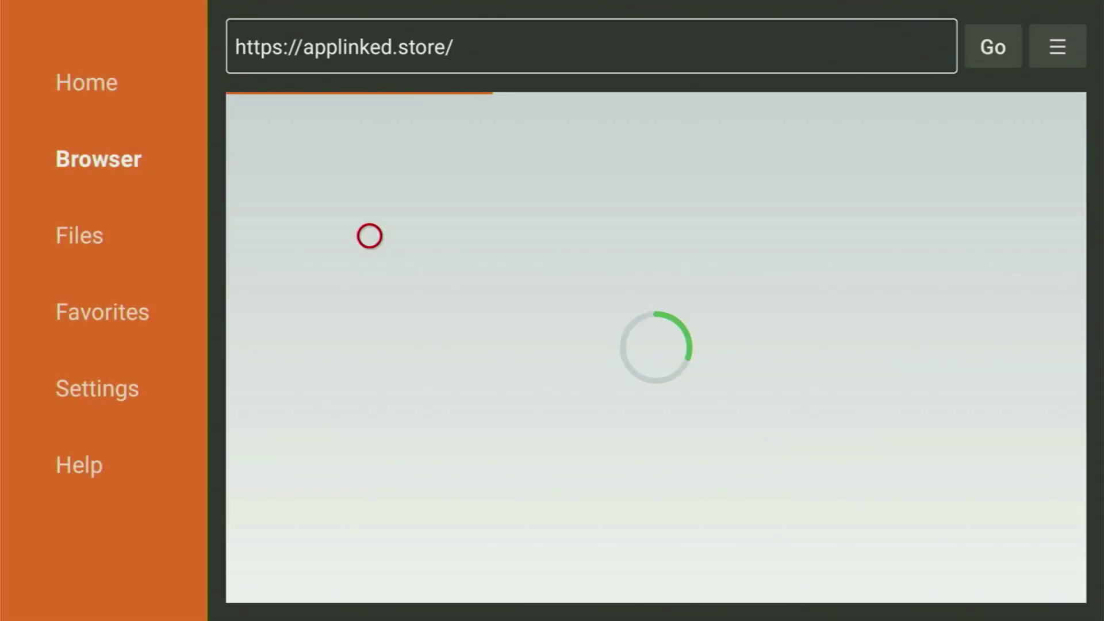
Switch the applinked.store page to fullscreen
{"action": "key", "text": "Menu"}
{"action": "key", "text": "Down"}
{"action": "key", "text": "Return"}
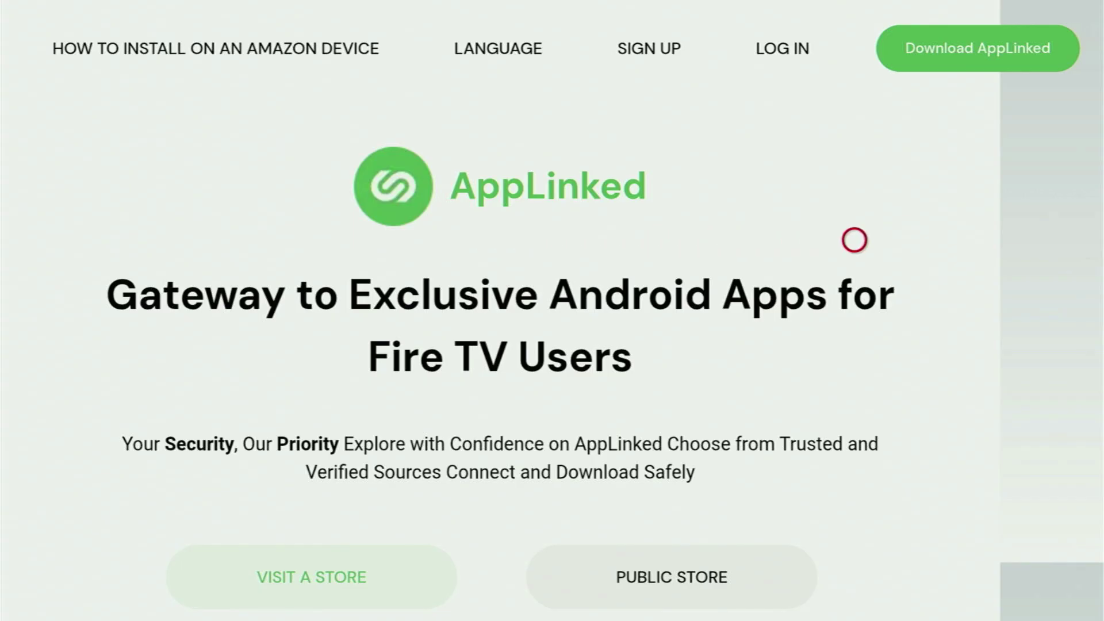
Download the AppLinked installer, install it, and finish the installer
{"action": "left_click", "coordinate": [969, 67]}
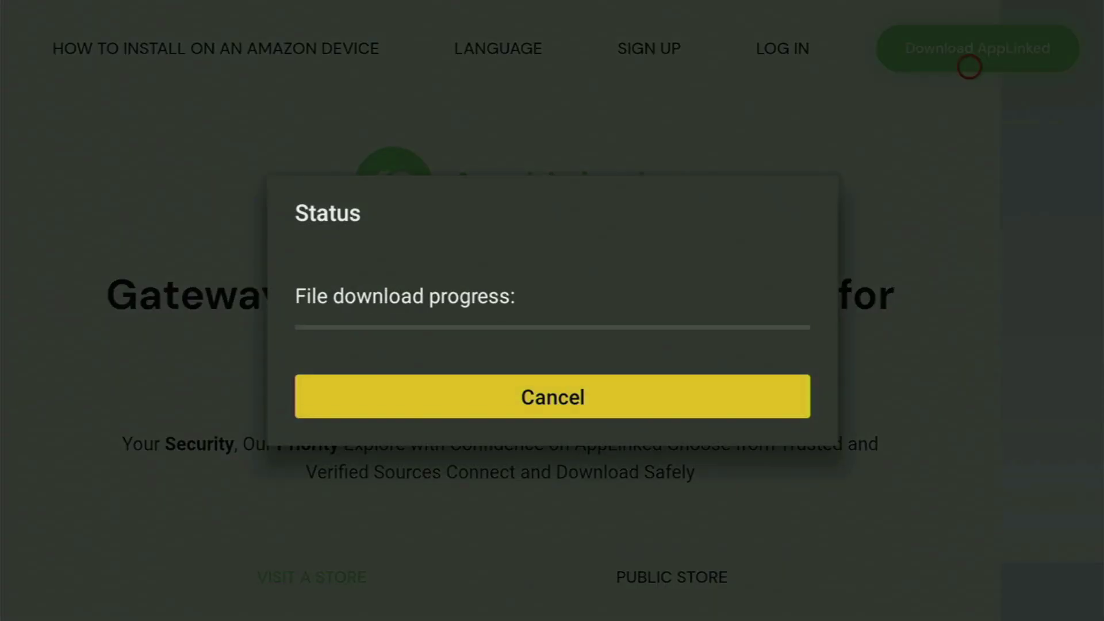
{"action": "key", "text": "Right"}
{"action": "key", "text": "Return"}
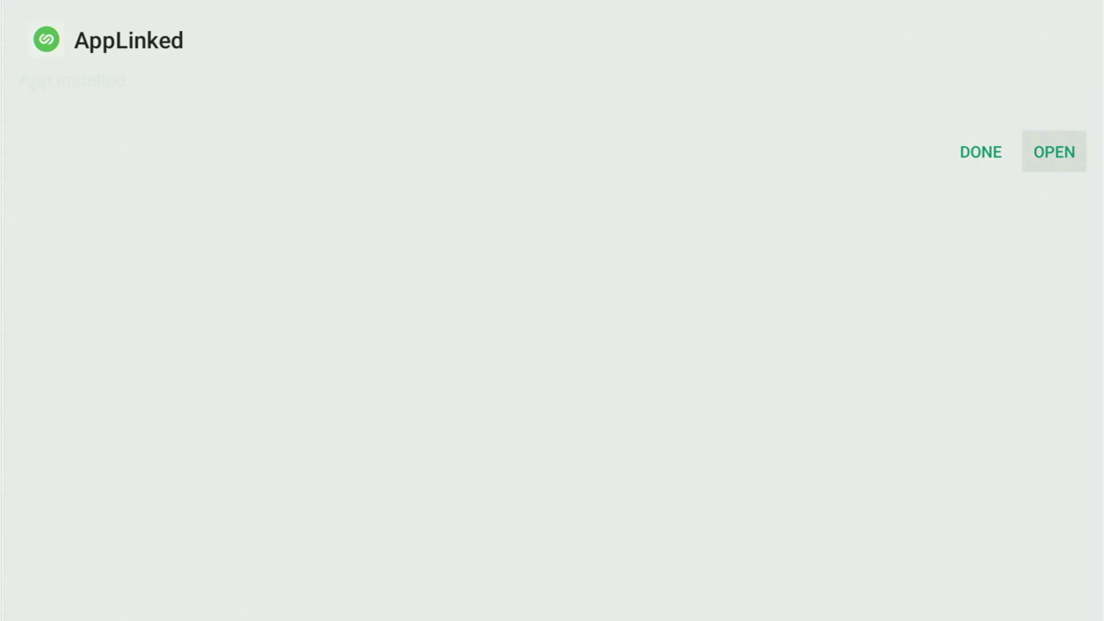
{"action": "key", "text": "Left"}
{"action": "key", "text": "Return"}
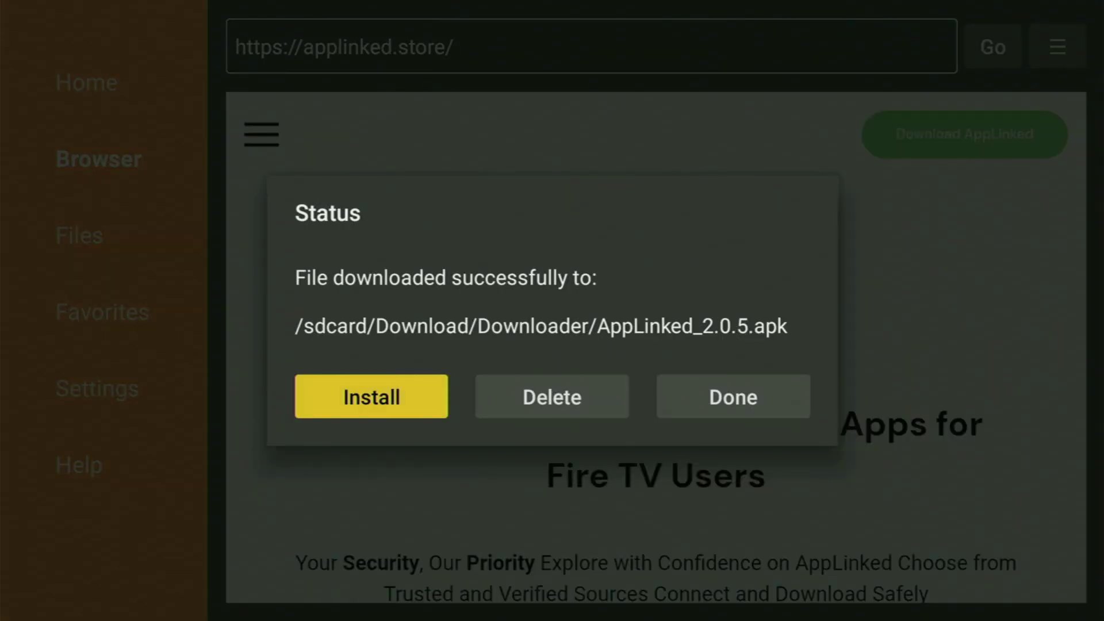
Delete the downloaded AppLinked_2.0.5.apk file
{"action": "key", "text": "Right"}
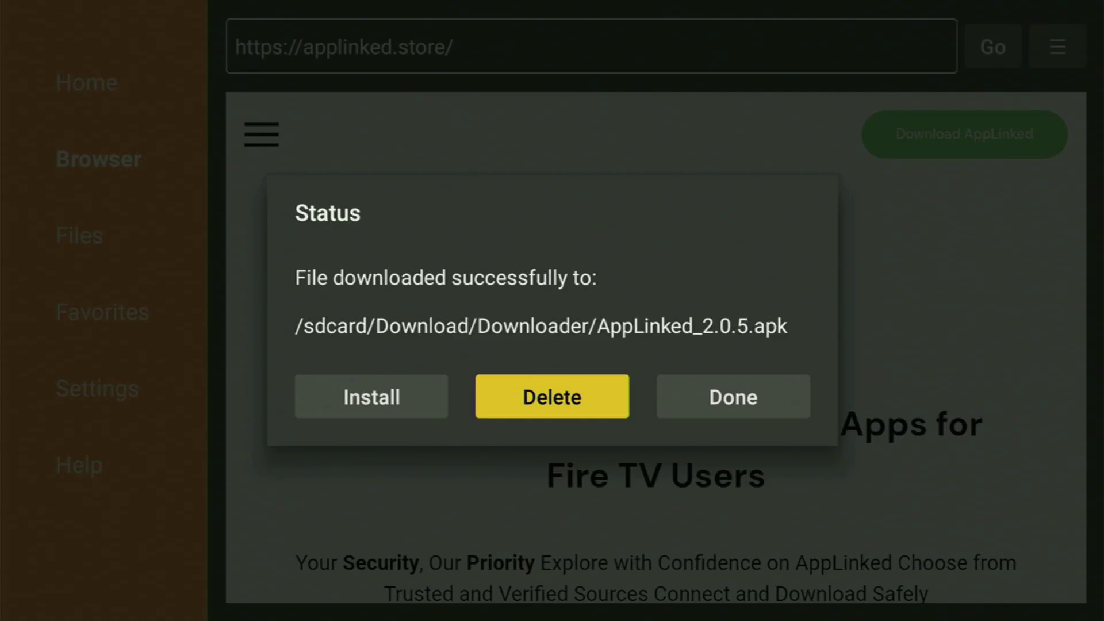
{"action": "key", "text": "Return"}
{"action": "key", "text": "Return"}
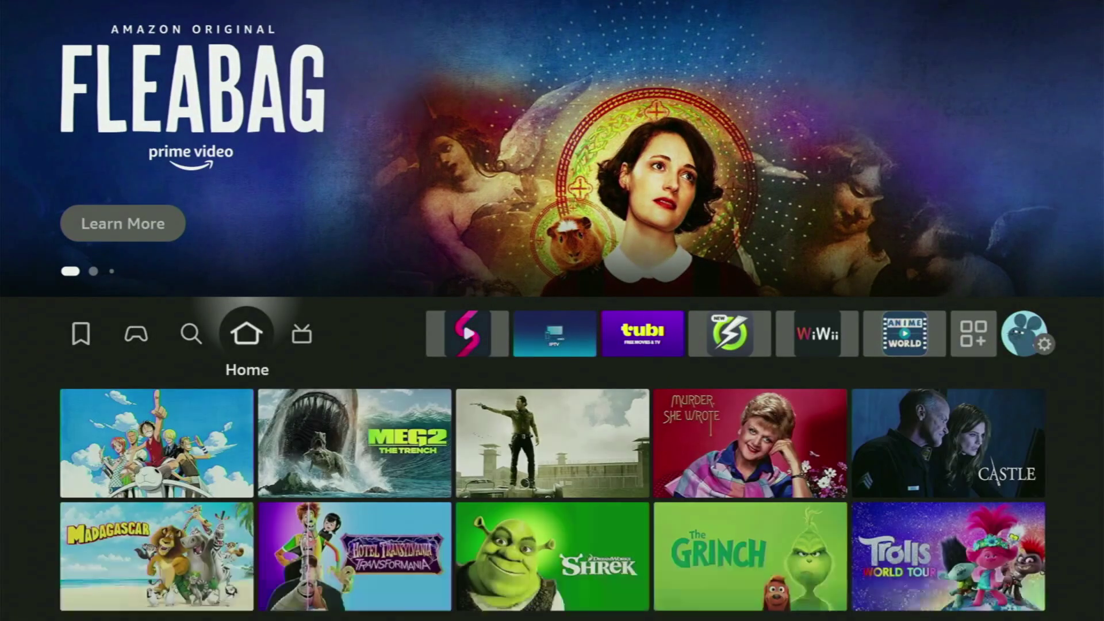
Open the My Fire TV section of Settings
{"action": "key", "text": "Right"}
{"action": "key", "text": "Right"}
{"action": "key", "text": "Right"}
{"action": "key", "text": "Right"}
{"action": "key", "text": "Right"}
{"action": "key", "text": "Right"}
{"action": "key", "text": "Right"}
{"action": "key", "text": "Right"}
{"action": "key", "text": "Right"}
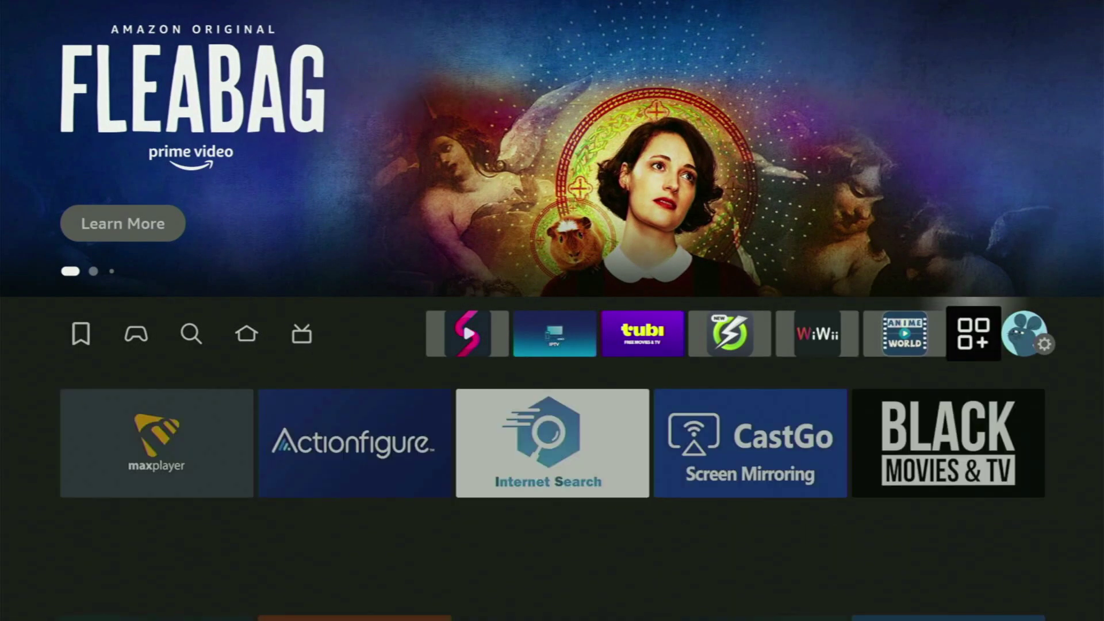
{"action": "key", "text": "Down"}
{"action": "key", "text": "Down"}
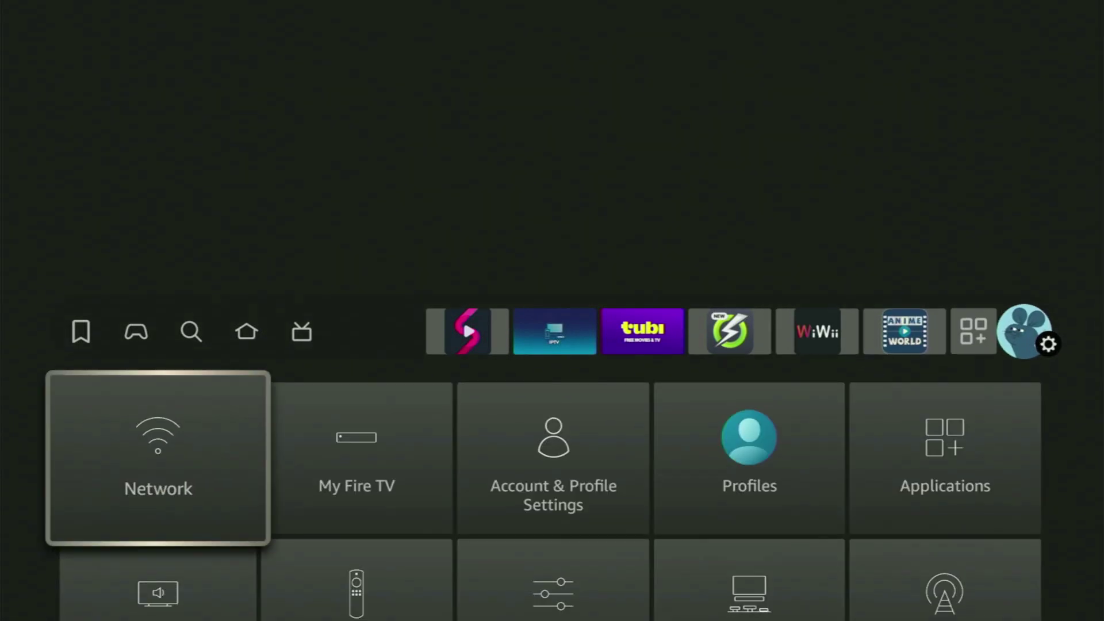
{"action": "key", "text": "Right"}
{"action": "key", "text": "Up"}
{"action": "key", "text": "Return"}
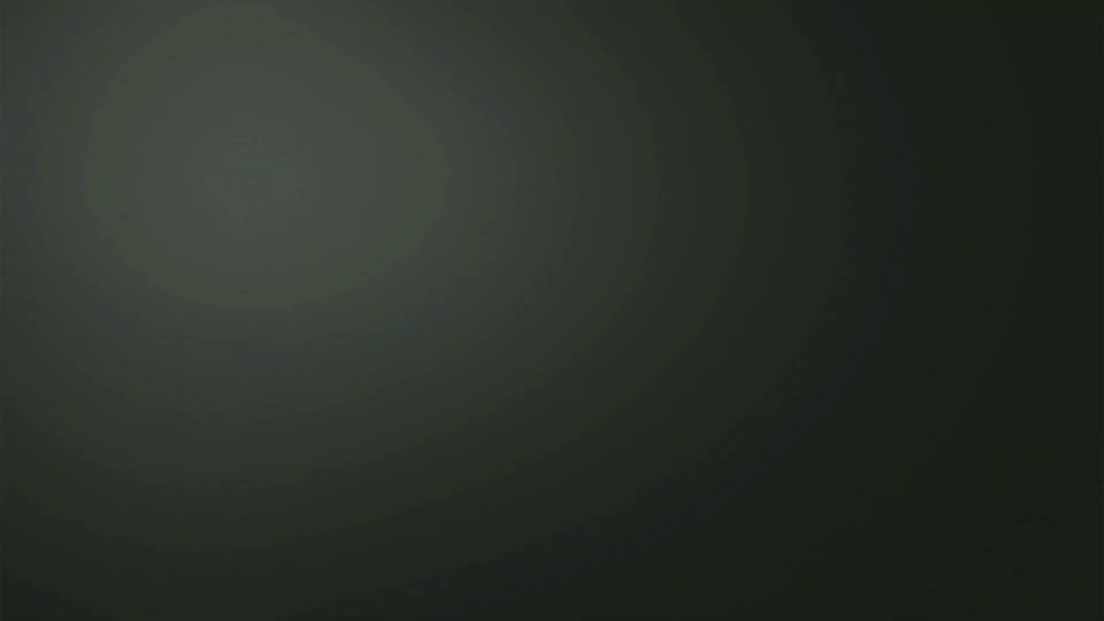
Under Developer options > Install unknown apps, turn AppLinked ON and return home
{"action": "key", "text": "Down"}
{"action": "key", "text": "Return"}
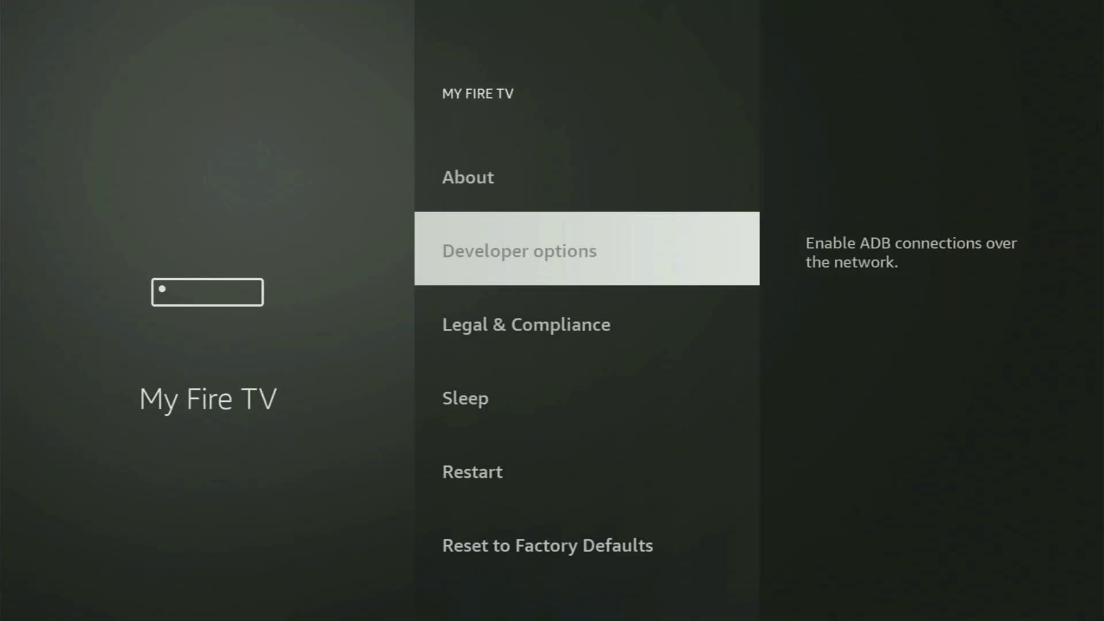
{"action": "key", "text": "Down"}
{"action": "key", "text": "Return"}
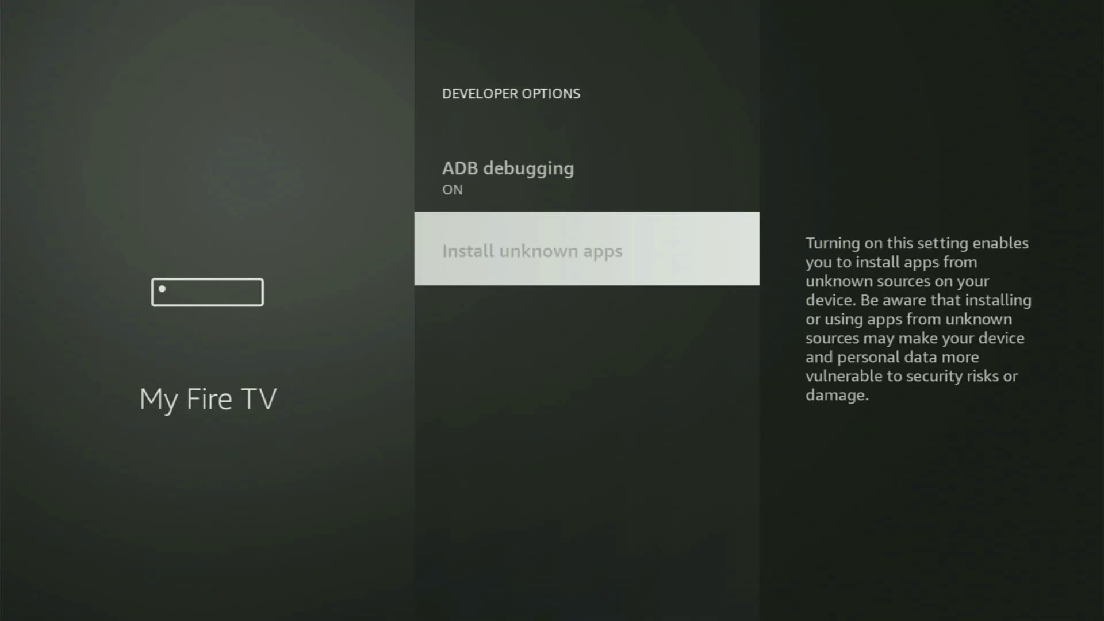
{"action": "key", "text": "Down"}
{"action": "key", "text": "Down"}
{"action": "key", "text": "Down"}
{"action": "key", "text": "Down"}
{"action": "key", "text": "Down"}
{"action": "key", "text": "Down"}
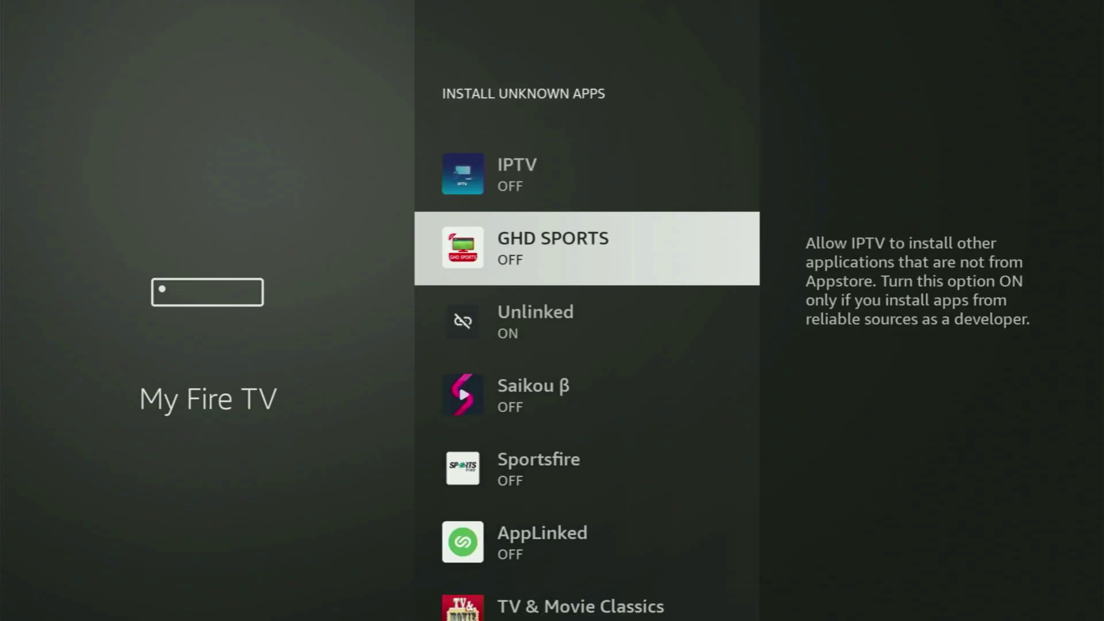
{"action": "key", "text": "Up"}
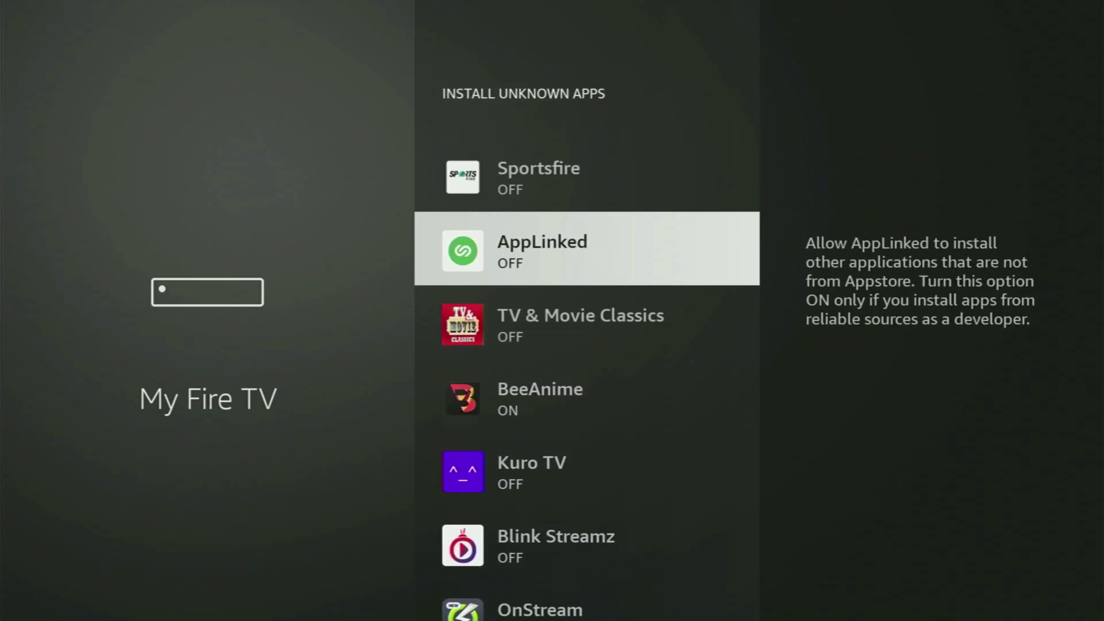
{"action": "key", "text": "Return"}
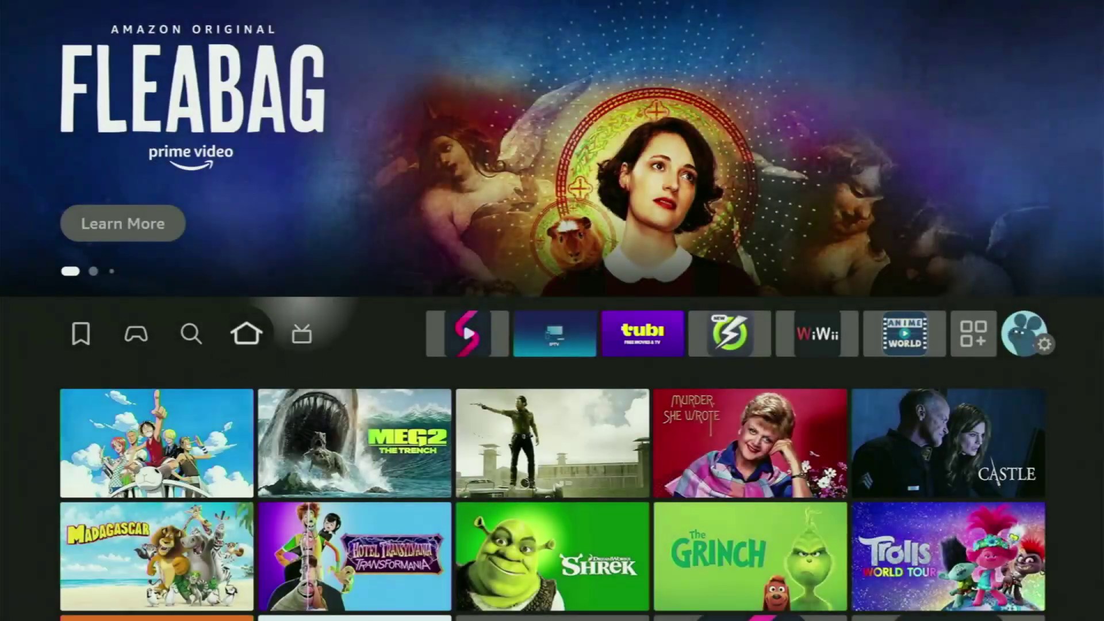
{"action": "key", "text": "Right"}
{"action": "key", "text": "Right"}
{"action": "key", "text": "Right"}
{"action": "key", "text": "Right"}
{"action": "key", "text": "Right"}
{"action": "key", "text": "Right"}
{"action": "key", "text": "Right"}
{"action": "key", "text": "Right"}
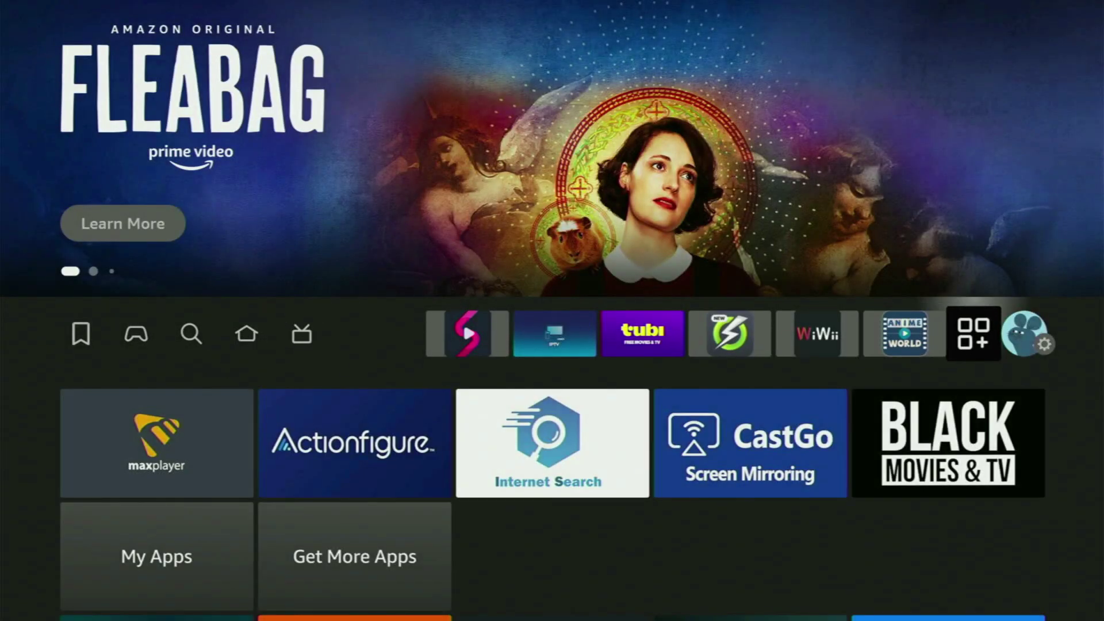
Open Your Apps & Channels and reach the new green M AppLinked tile
{"action": "key", "text": "Return"}
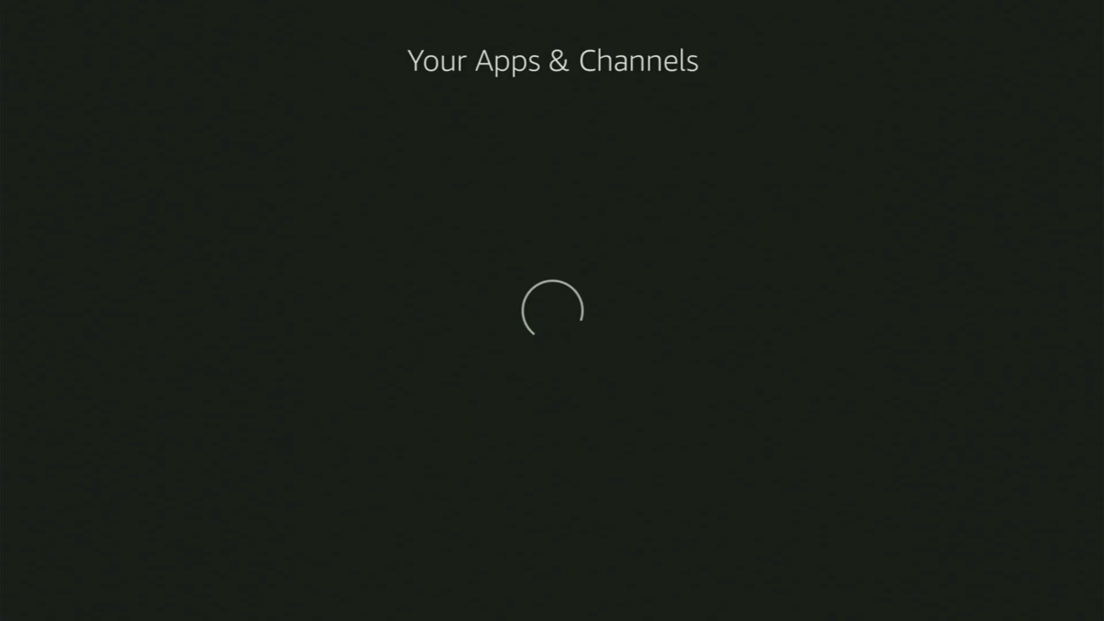
{"action": "key", "text": "Down"}
{"action": "key", "text": "Down"}
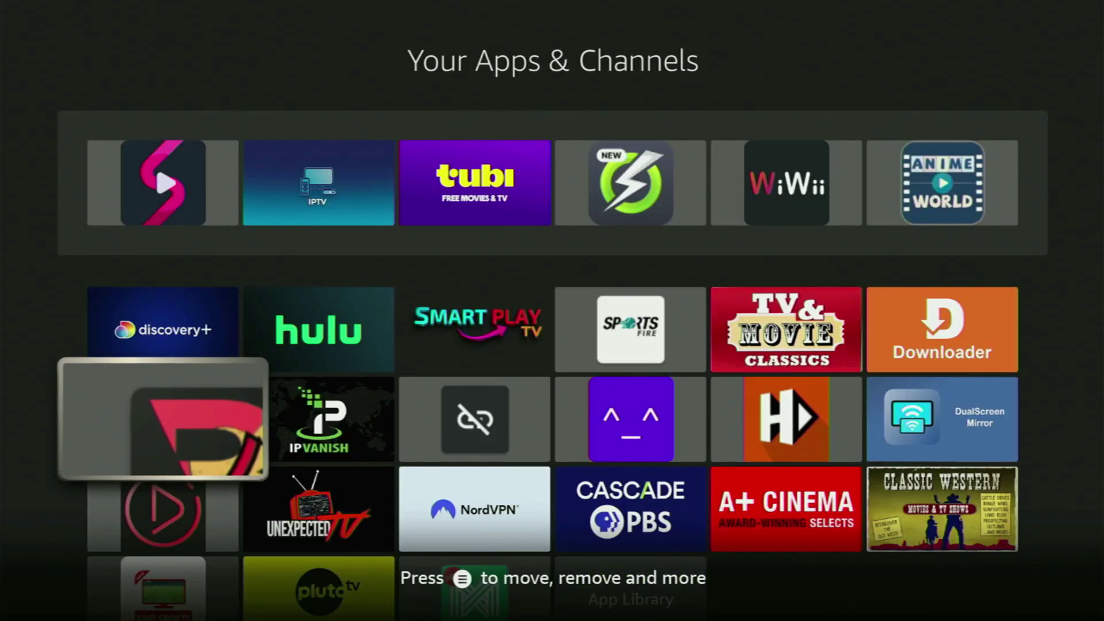
{"action": "key", "text": "Down"}
{"action": "key", "text": "Down"}
{"action": "key", "text": "Right"}
{"action": "key", "text": "Right"}
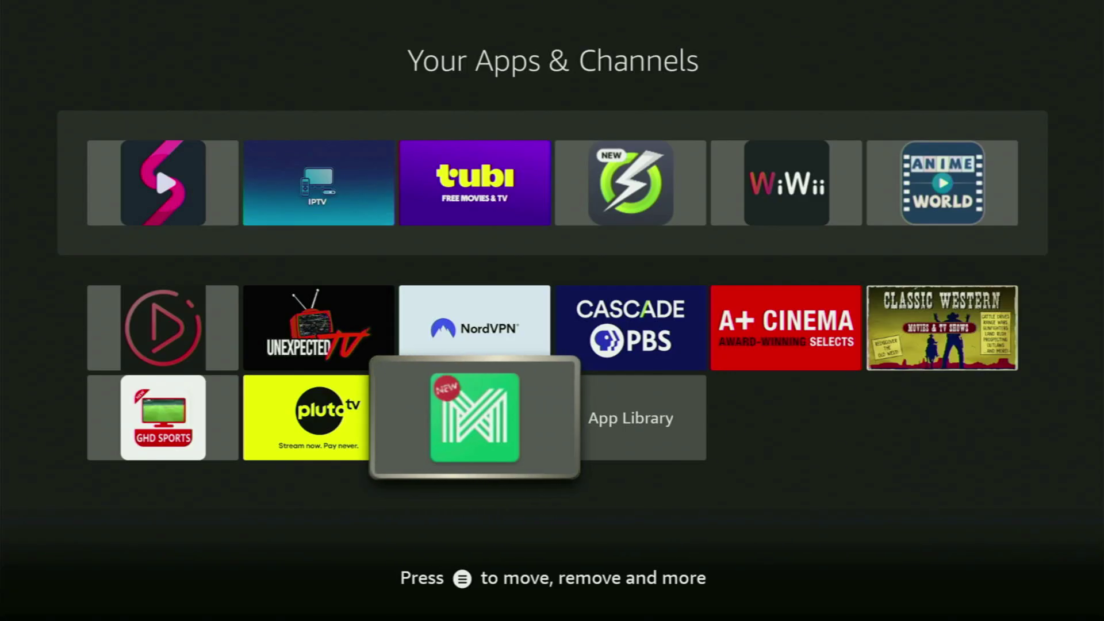
Move the AppLinked app to the front, then browse down the apps grid
{"action": "key", "text": "Menu"}
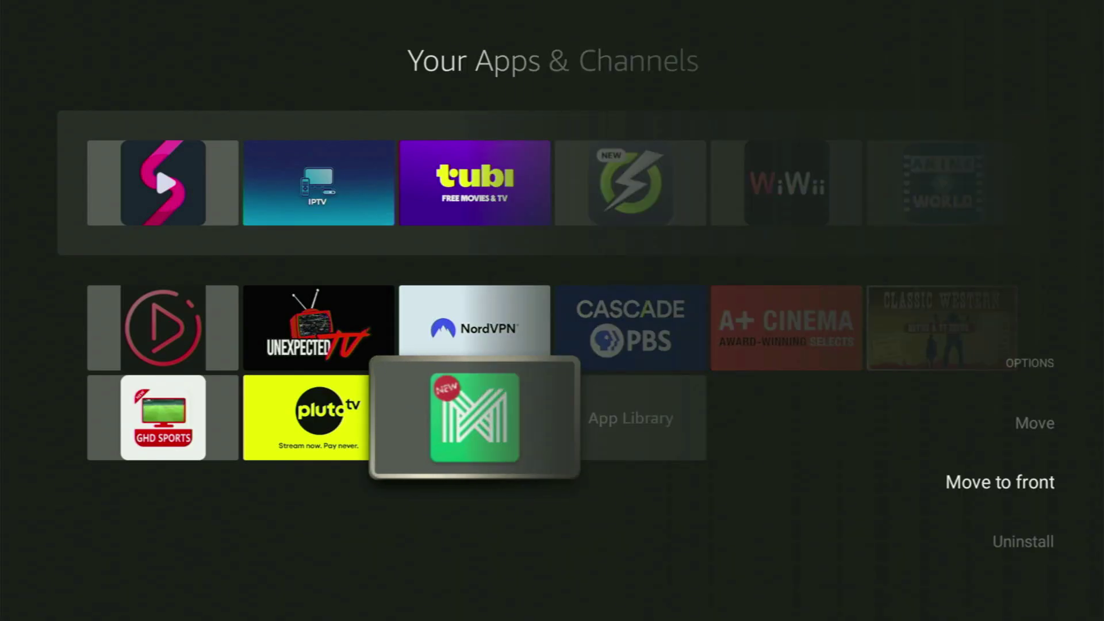
{"action": "key", "text": "Return"}
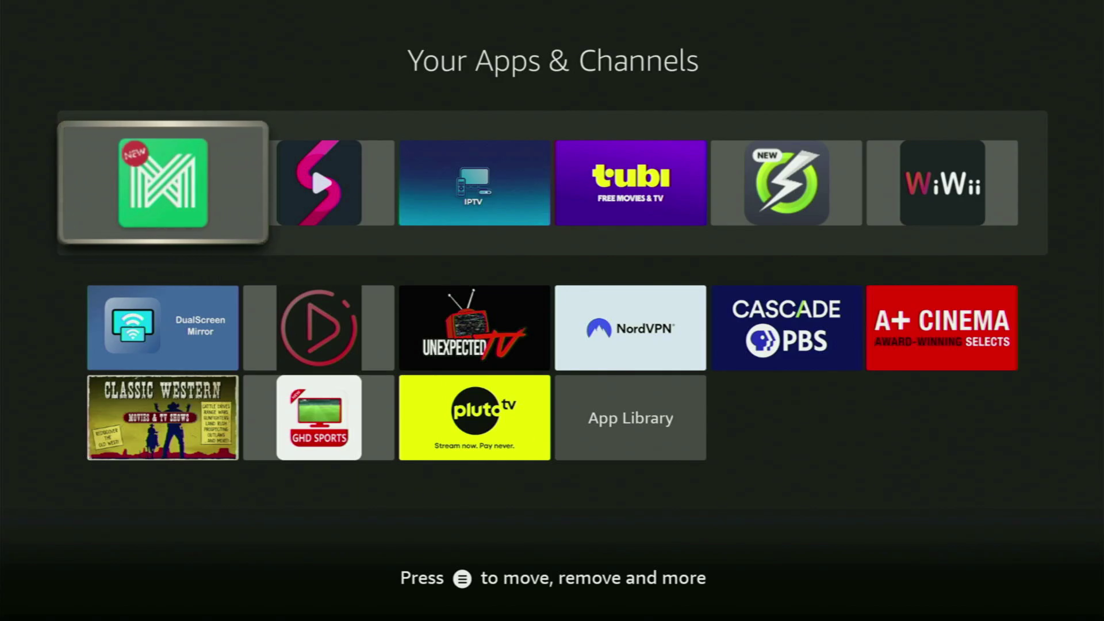
{"action": "key", "text": "Down"}
{"action": "key", "text": "Right"}
{"action": "key", "text": "Right"}
{"action": "key", "text": "Right"}
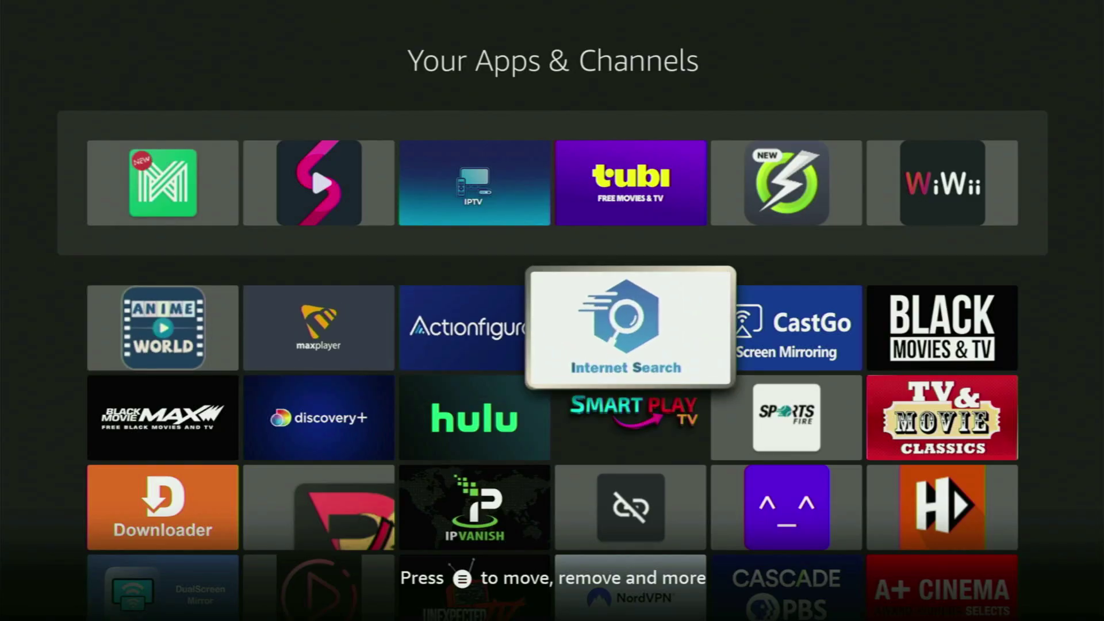
{"action": "key", "text": "Down"}
{"action": "key", "text": "Down"}
{"action": "key", "text": "Down"}
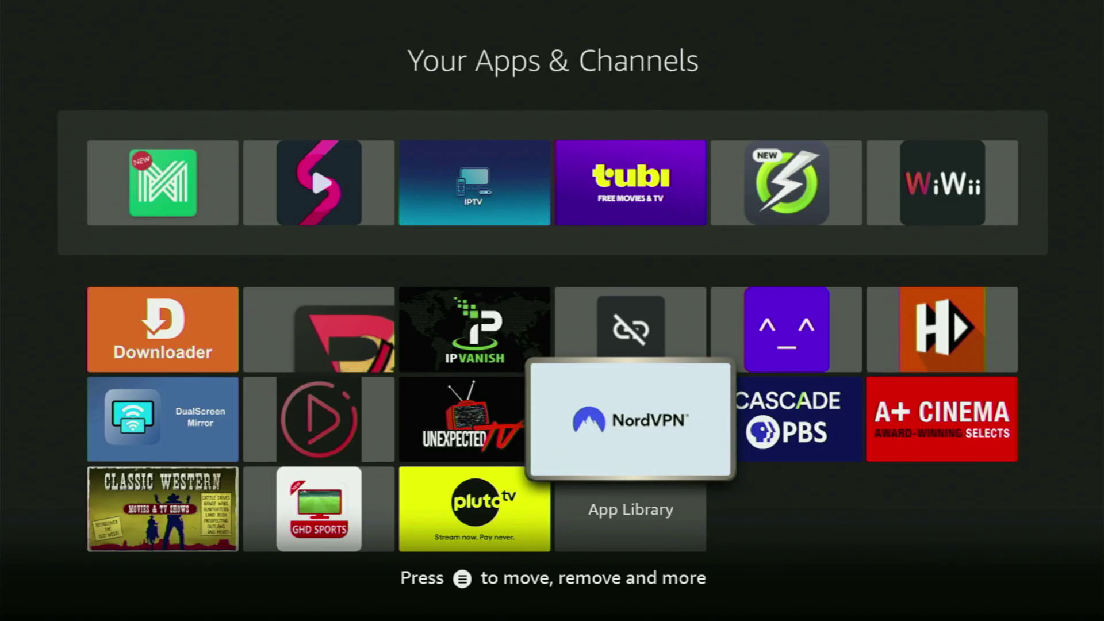
Return to the AppLinked tile at the front and launch it
{"action": "key", "text": "Up"}
{"action": "key", "text": "Up"}
{"action": "key", "text": "Left"}
{"action": "key", "text": "Left"}
{"action": "key", "text": "Left"}
{"action": "key", "text": "Up"}
{"action": "key", "text": "Up"}
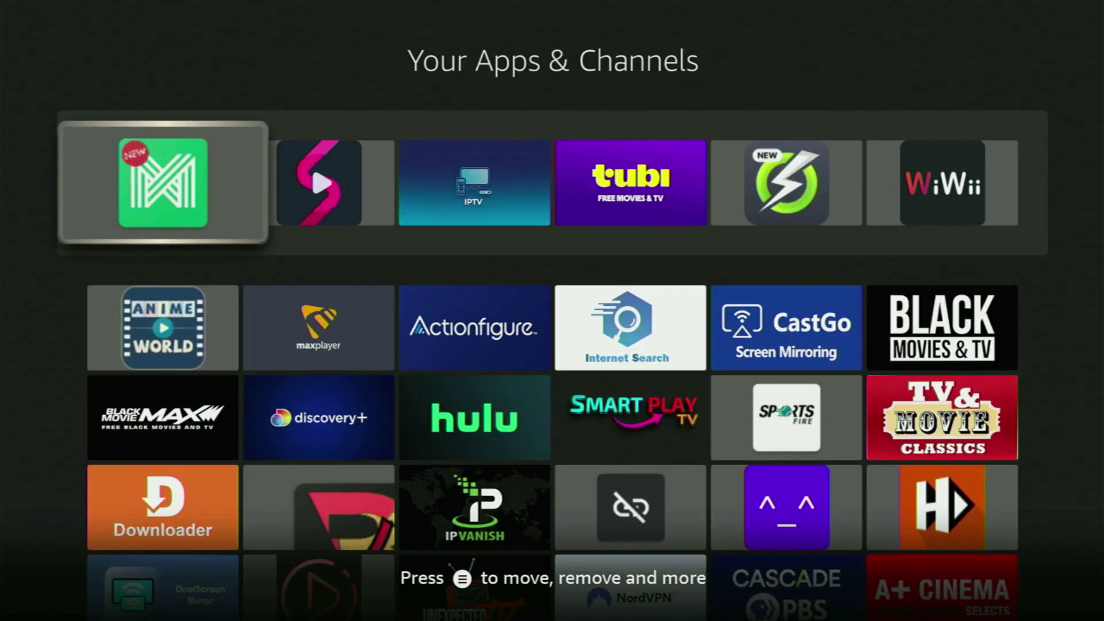
{"action": "key", "text": "Return"}
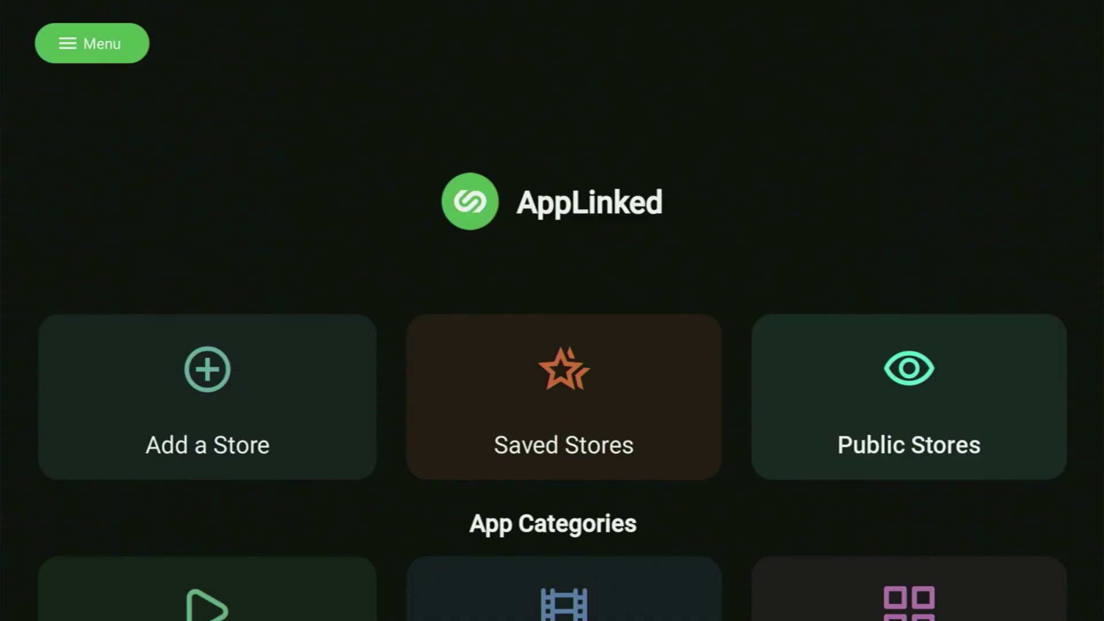
{"action": "key", "text": "Right"}
{"action": "key", "text": "Right"}
{"action": "key", "text": "Down"}
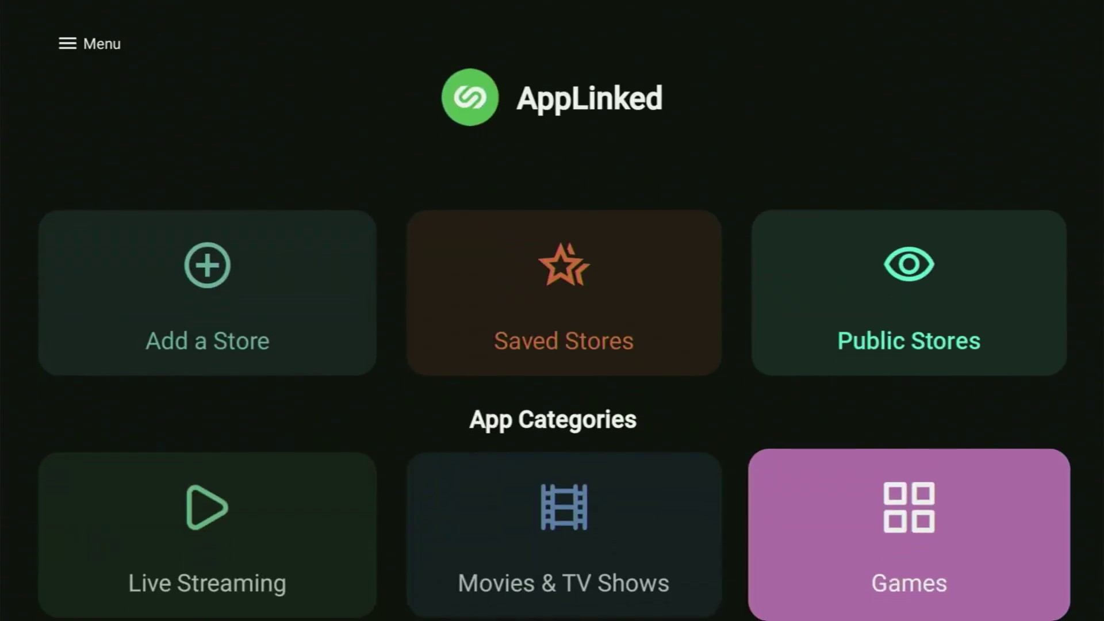
{"action": "key", "text": "Up"}
{"action": "key", "text": "Left"}
{"action": "key", "text": "Right"}
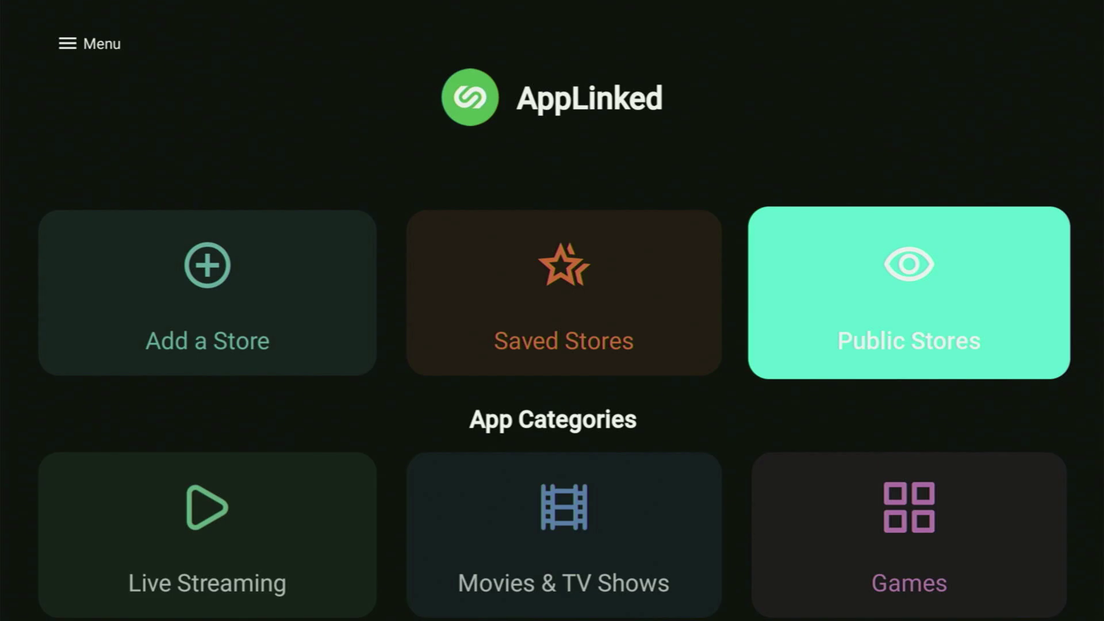
{"action": "key", "text": "Down"}
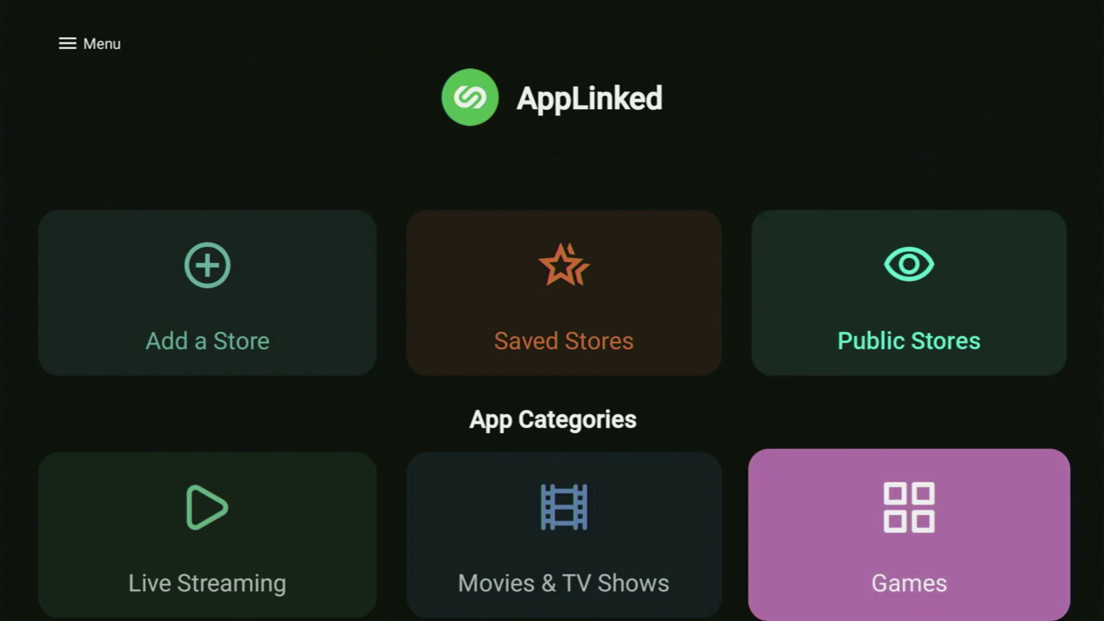
{"action": "key", "text": "Down"}
{"action": "key", "text": "Left"}
{"action": "key", "text": "Up"}
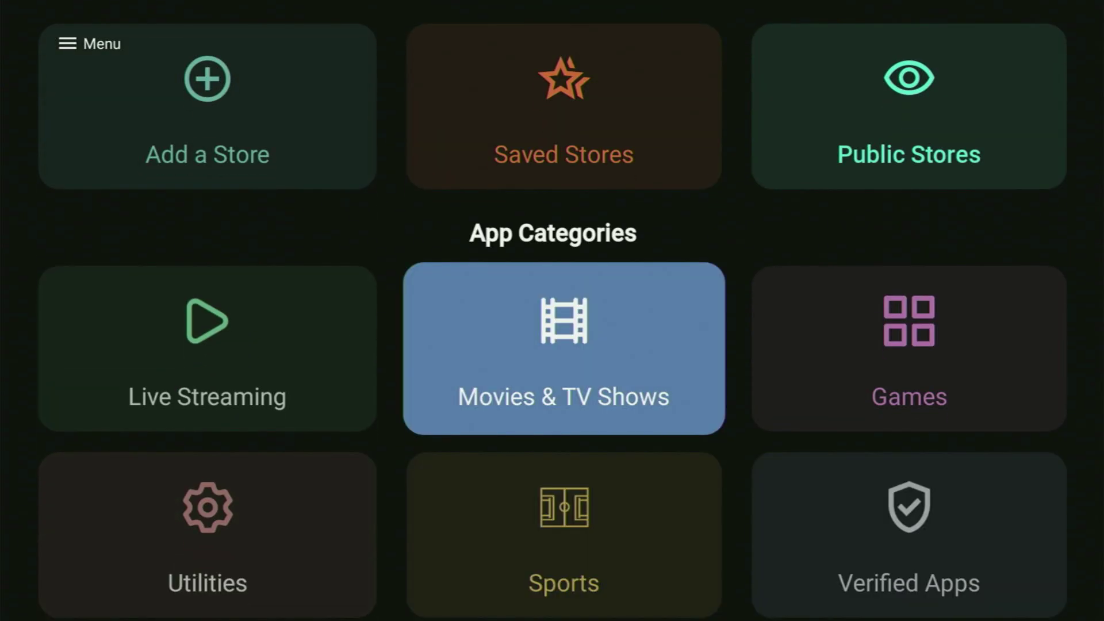
{"action": "key", "text": "Left"}
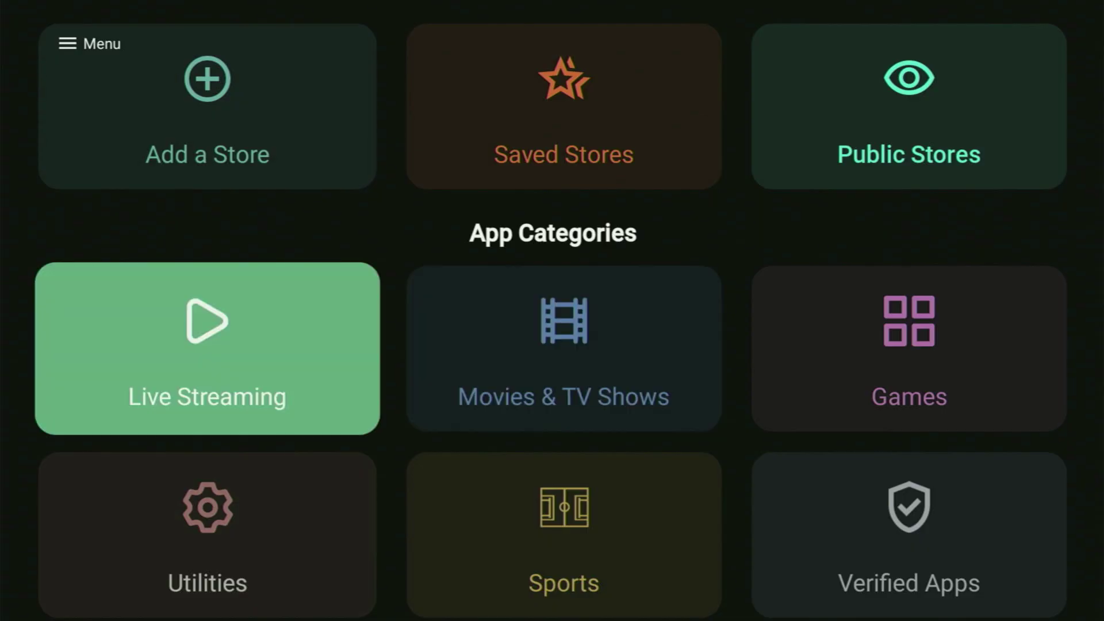
{"action": "key", "text": "Down"}
{"action": "key", "text": "Right"}
{"action": "key", "text": "Up"}
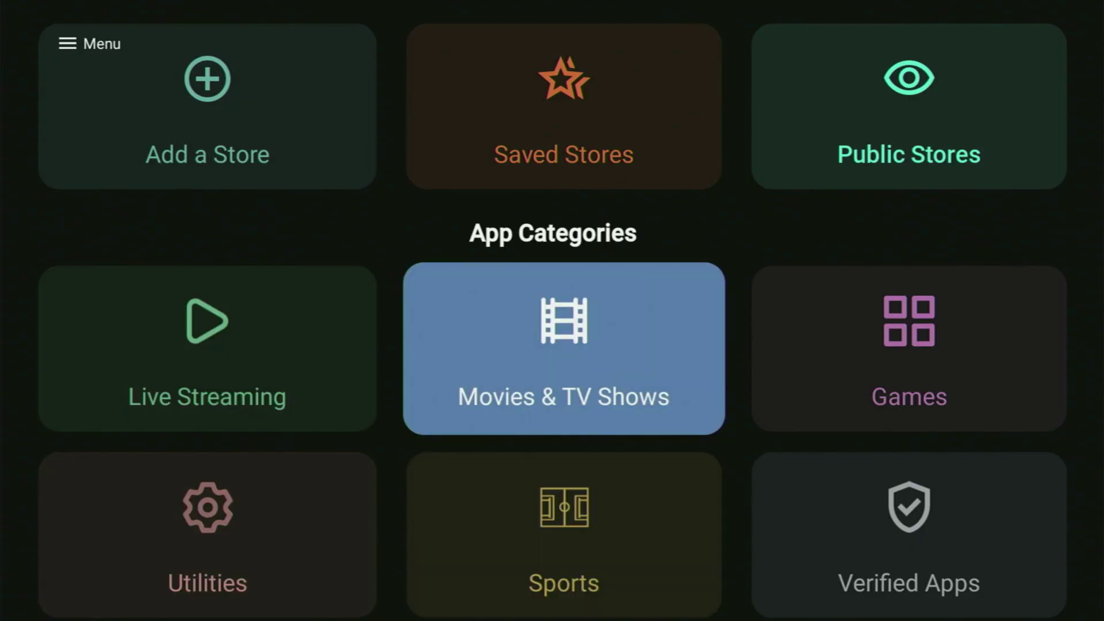
{"action": "key", "text": "Down"}
{"action": "key", "text": "Right"}
{"action": "key", "text": "Up"}
{"action": "key", "text": "Down"}
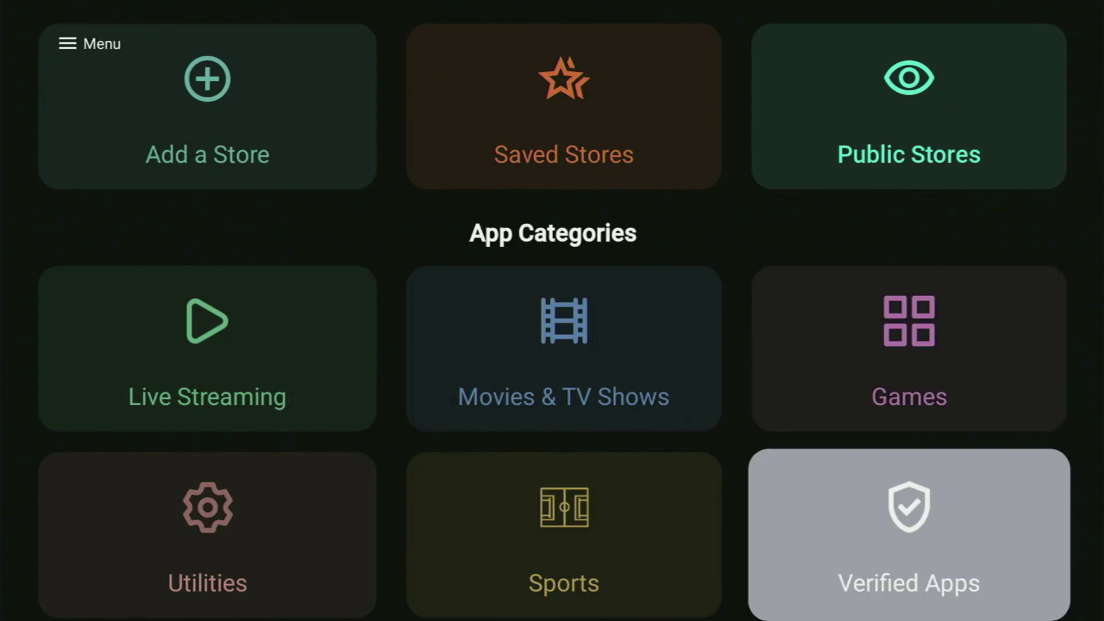
{"action": "key", "text": "Left"}
{"action": "key", "text": "Right"}
{"action": "key", "text": "Up"}
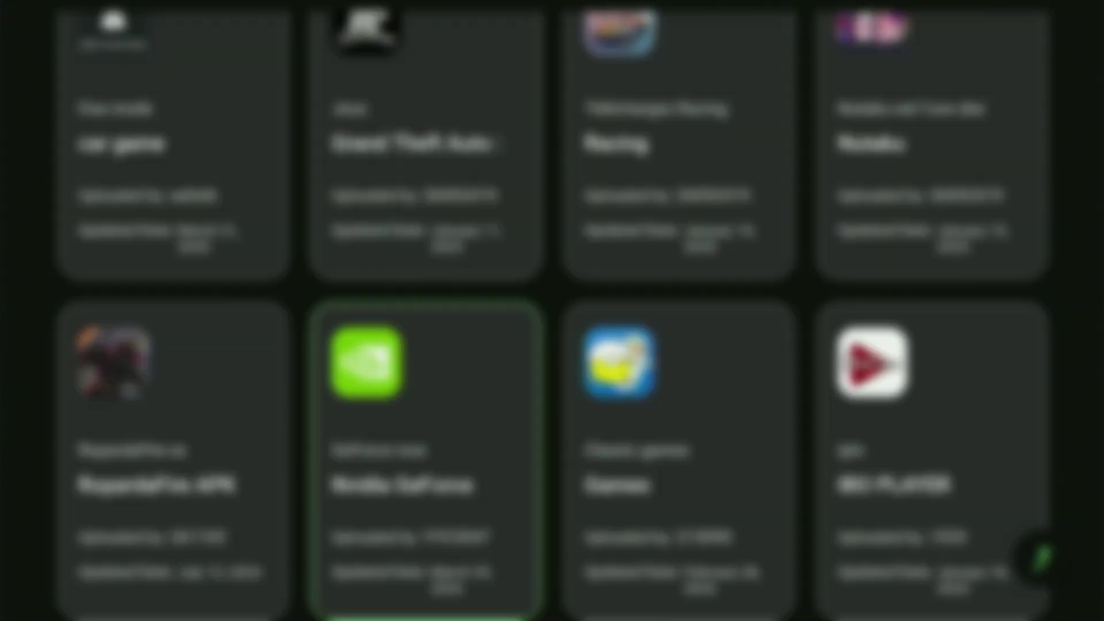
{"action": "key", "text": "Down"}
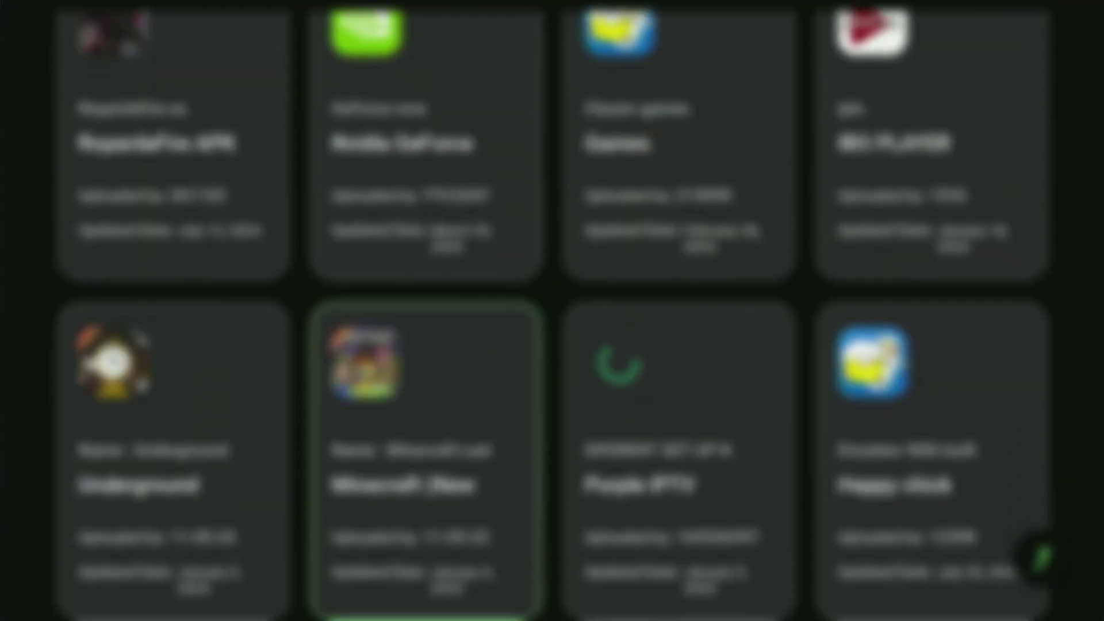
{"action": "key", "text": "Up"}
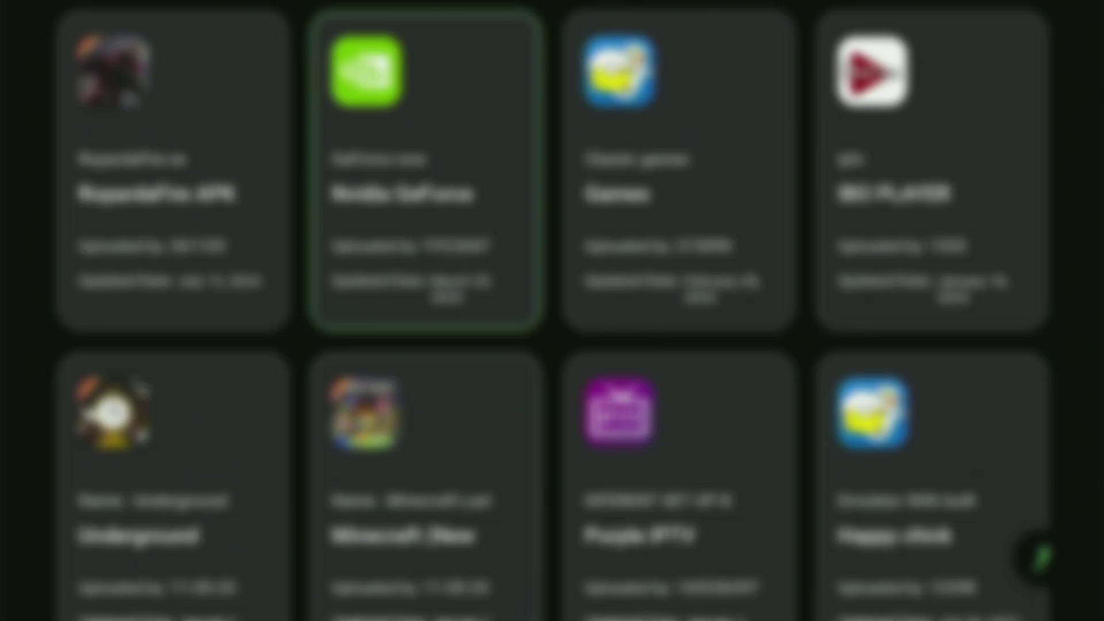
{"action": "key", "text": "Up"}
{"action": "key", "text": "Left"}
{"action": "key", "text": "Down"}
{"action": "key", "text": "Down"}
{"action": "key", "text": "Right"}
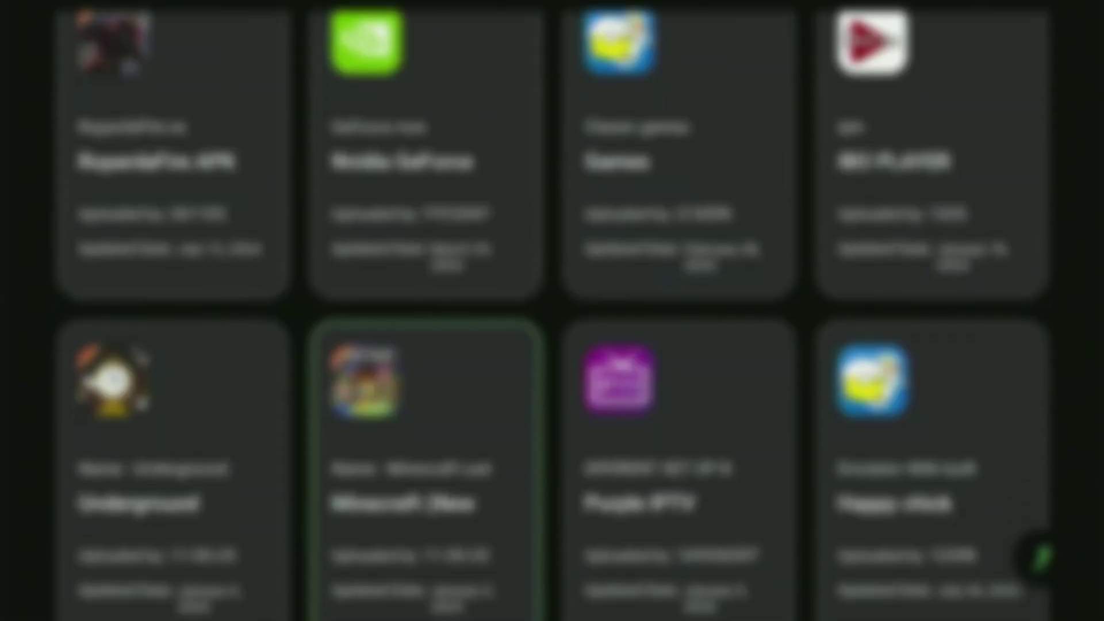
{"action": "key", "text": "Down"}
{"action": "key", "text": "Down"}
{"action": "key", "text": "Down"}
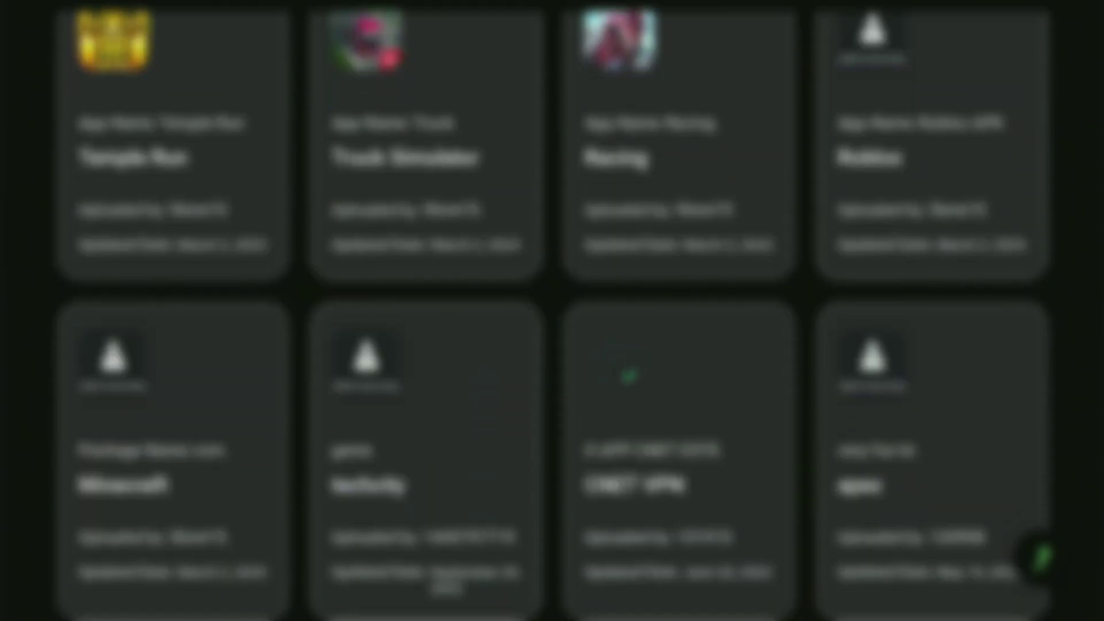
{"action": "key", "text": "Down"}
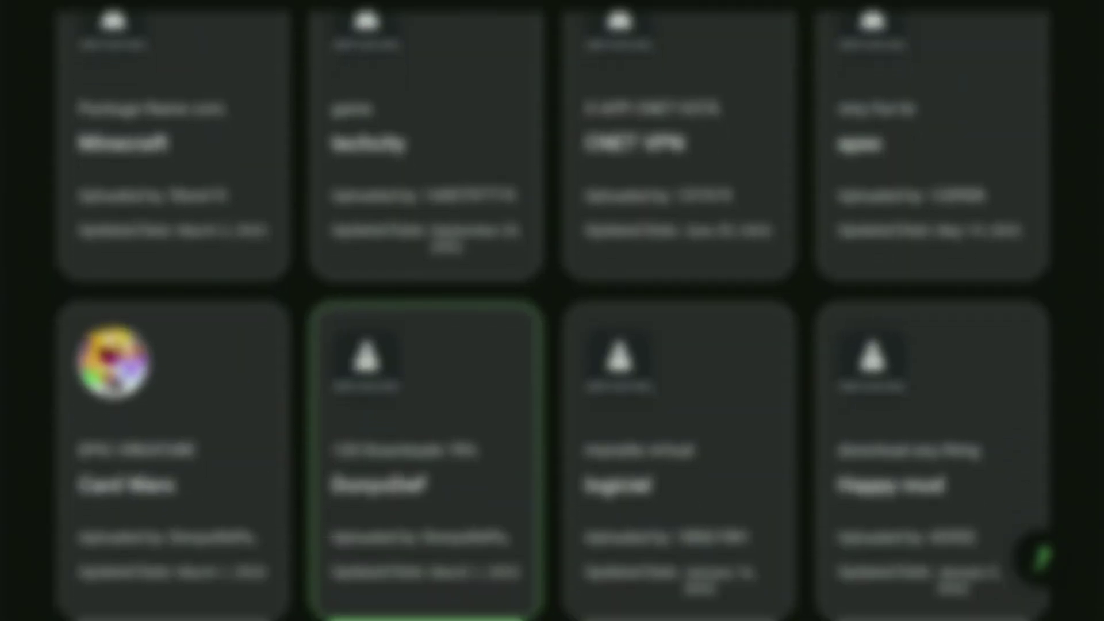
{"action": "key", "text": "Up"}
{"action": "key", "text": "Left"}
{"action": "key", "text": "Up"}
{"action": "key", "text": "Up"}
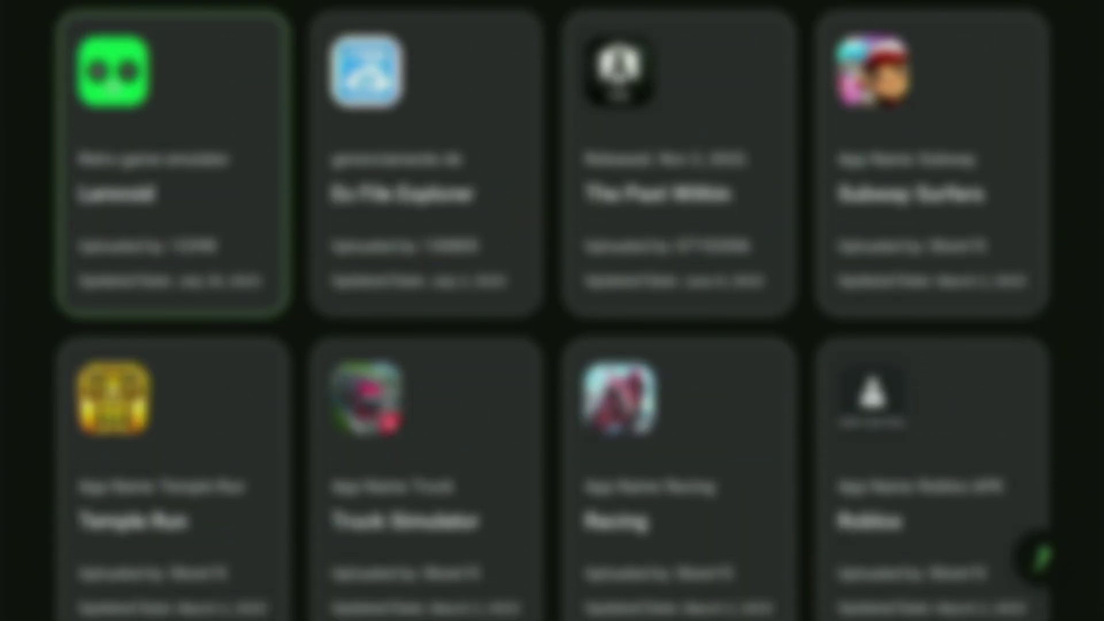
{"action": "key", "text": "Up"}
{"action": "key", "text": "Up"}
{"action": "key", "text": "Up"}
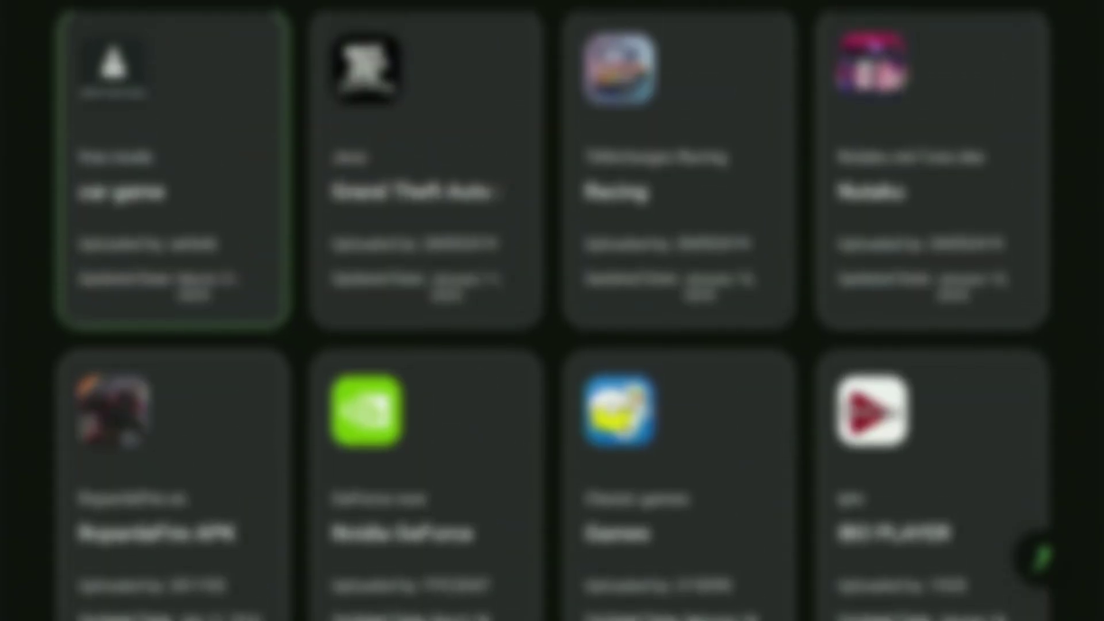
{"action": "key", "text": "Up"}
{"action": "key", "text": "Up"}
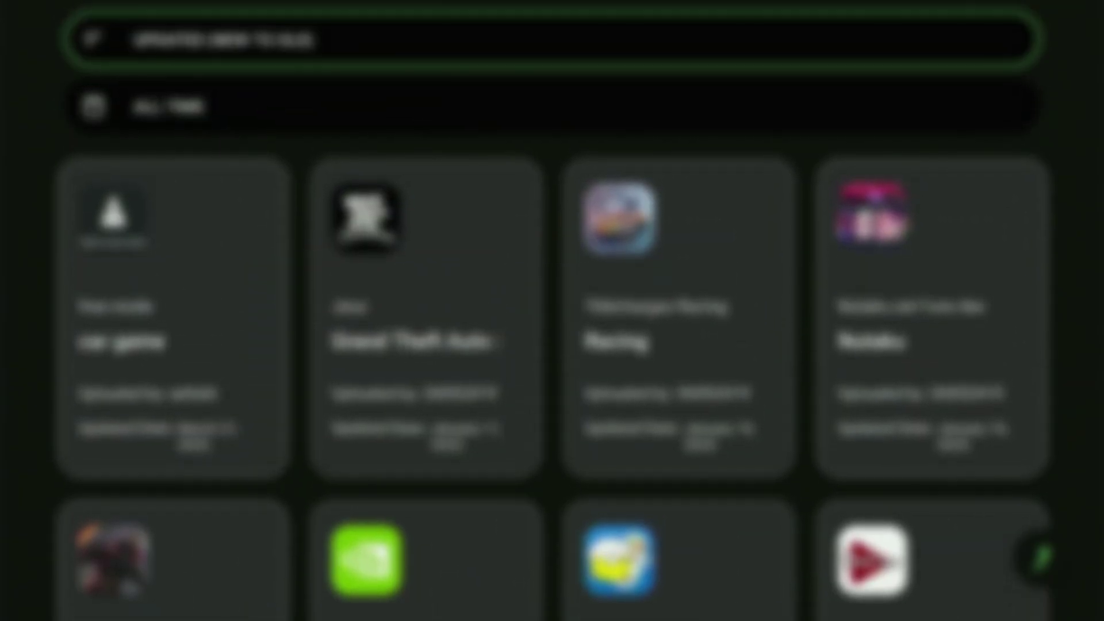
{"action": "key", "text": "Down"}
{"action": "key", "text": "Down"}
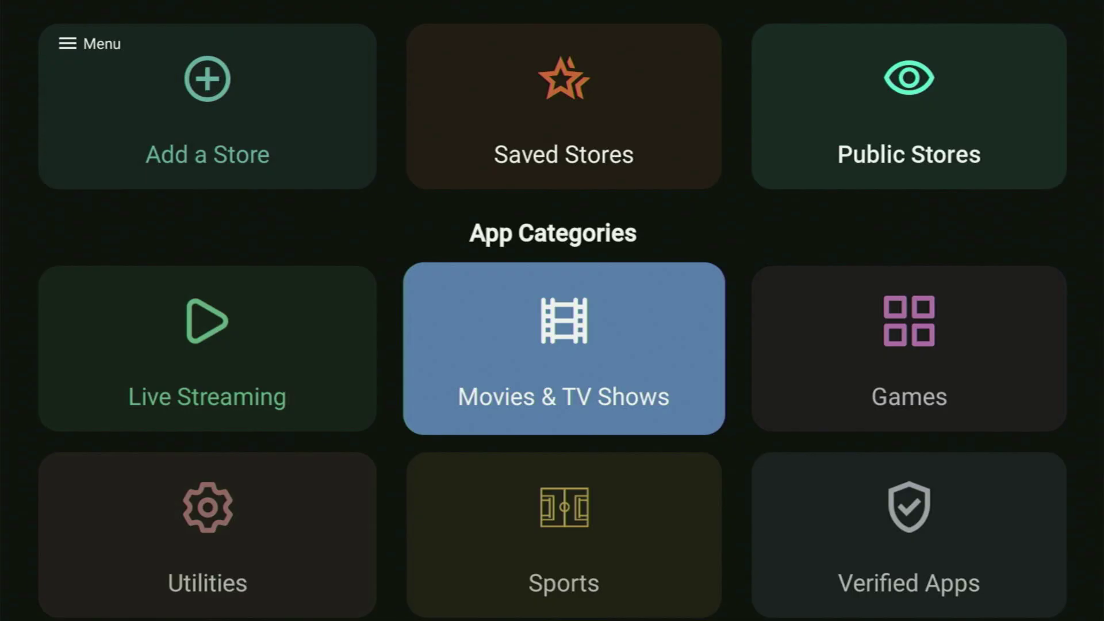
{"action": "key", "text": "Right"}
{"action": "key", "text": "Left"}
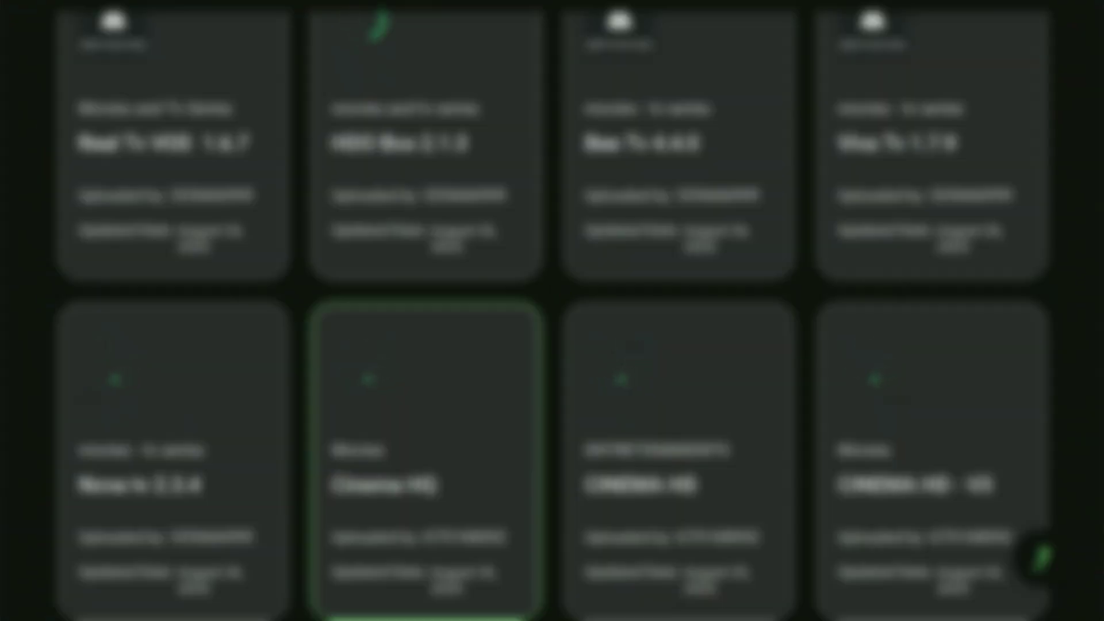
Open Movies & TV Shows and scroll through apps like FilmPlus, CinemaHD, Movie HD and Jellyfin
{"action": "key", "text": "Down"}
{"action": "key", "text": "Down"}
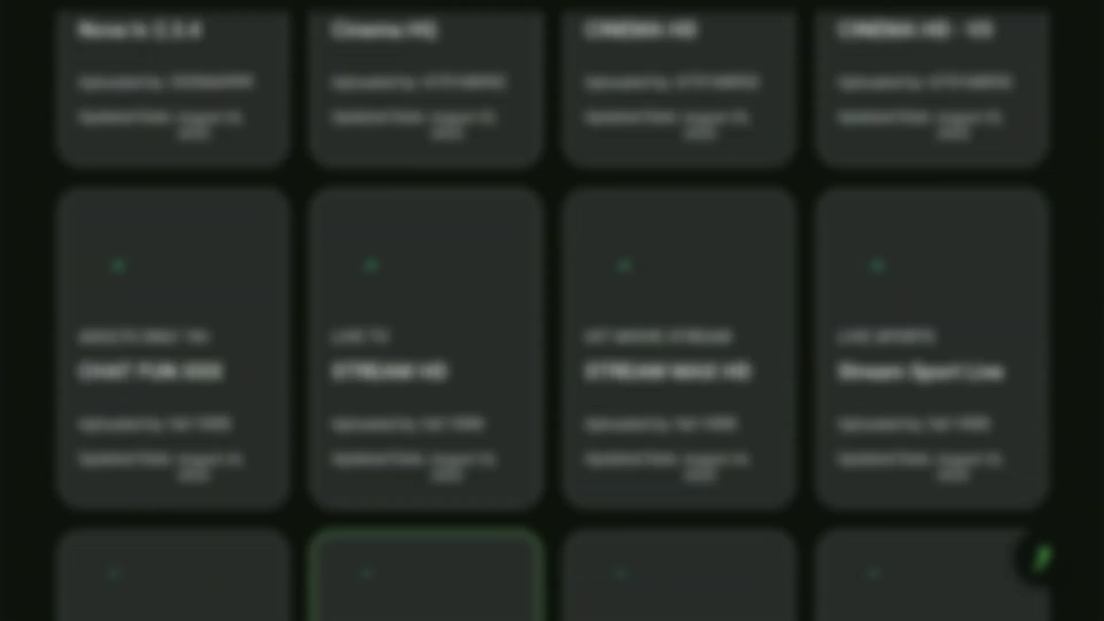
{"action": "key", "text": "Down"}
{"action": "key", "text": "Up"}
{"action": "key", "text": "Left"}
{"action": "key", "text": "Up"}
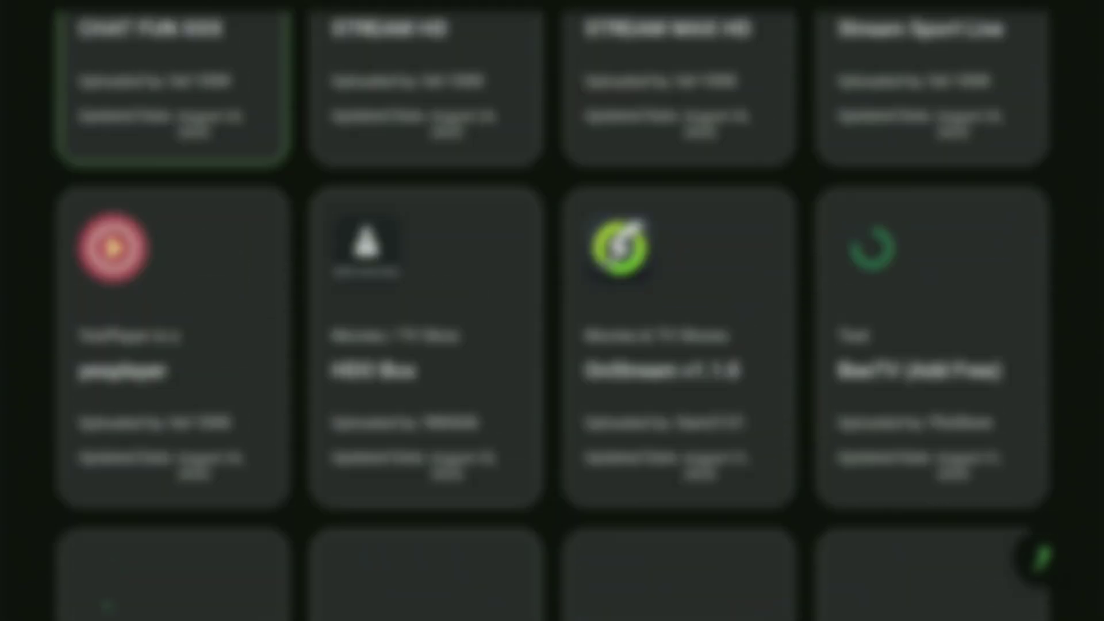
{"action": "key", "text": "Down"}
{"action": "key", "text": "Down"}
{"action": "key", "text": "Right"}
{"action": "key", "text": "Down"}
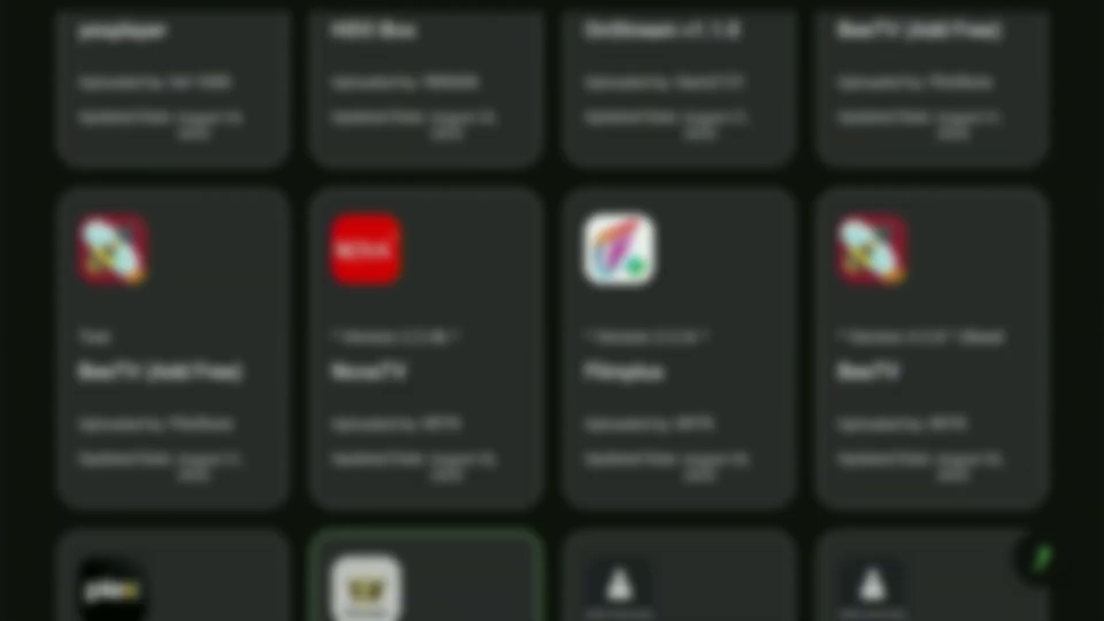
{"action": "key", "text": "Down"}
{"action": "key", "text": "Down"}
{"action": "key", "text": "Down"}
{"action": "key", "text": "Down"}
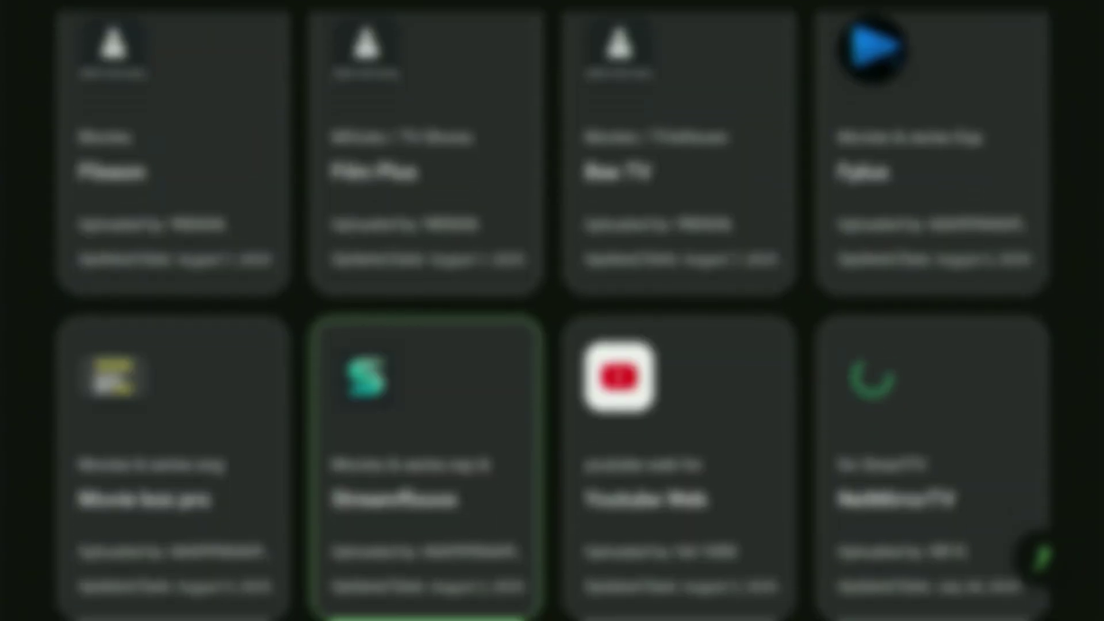
{"action": "key", "text": "Down"}
{"action": "key", "text": "Down"}
{"action": "key", "text": "Down"}
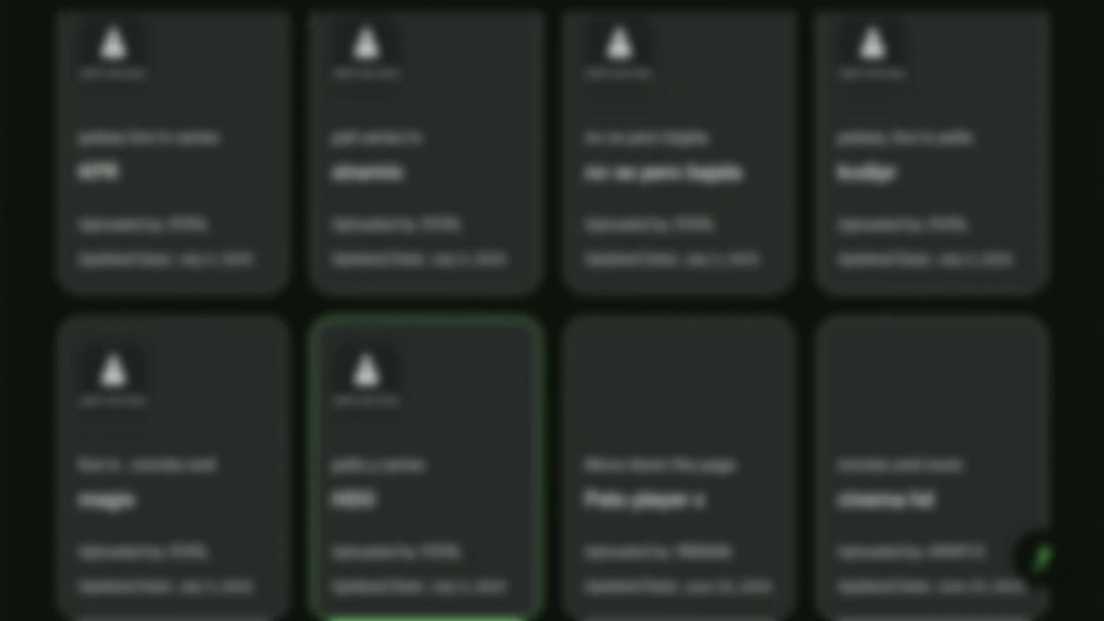
{"action": "key", "text": "Down"}
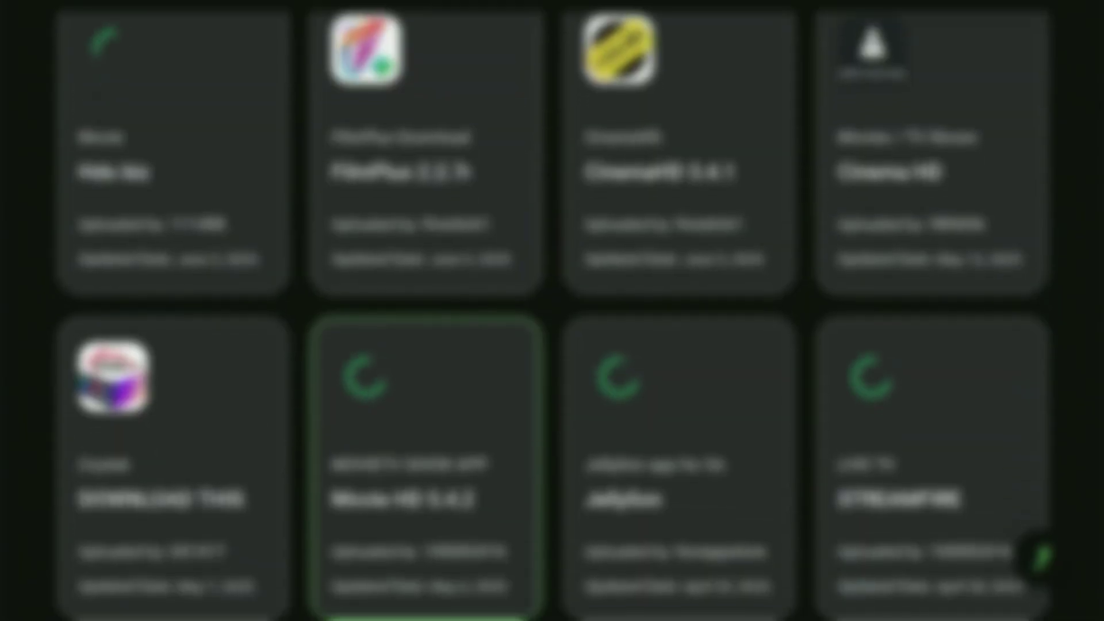
{"action": "key", "text": "Down"}
{"action": "key", "text": "Down"}
{"action": "key", "text": "Down"}
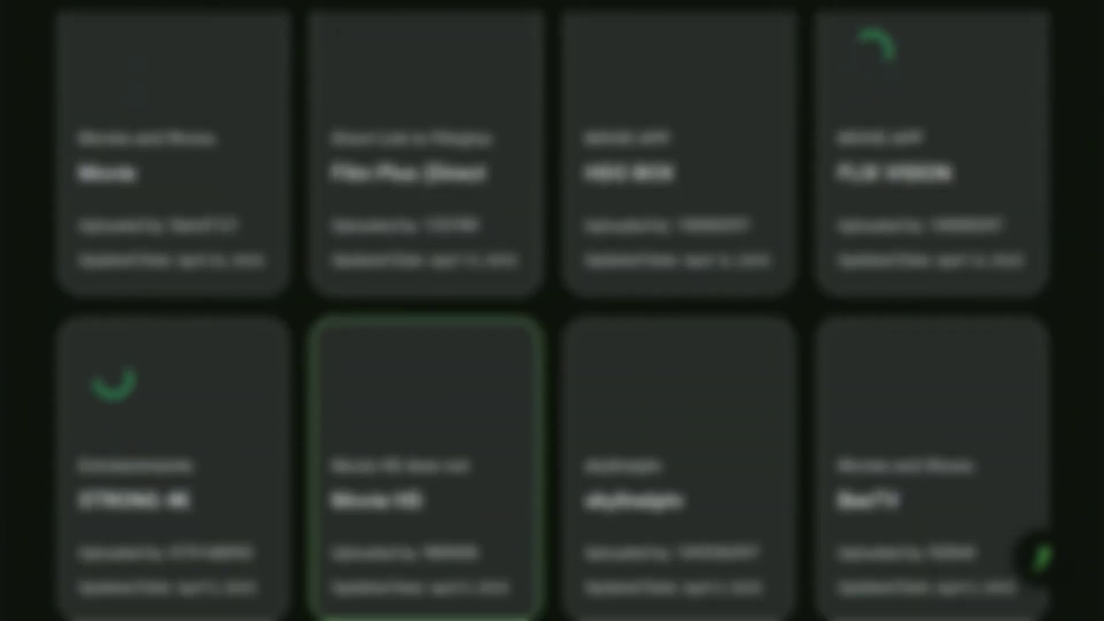